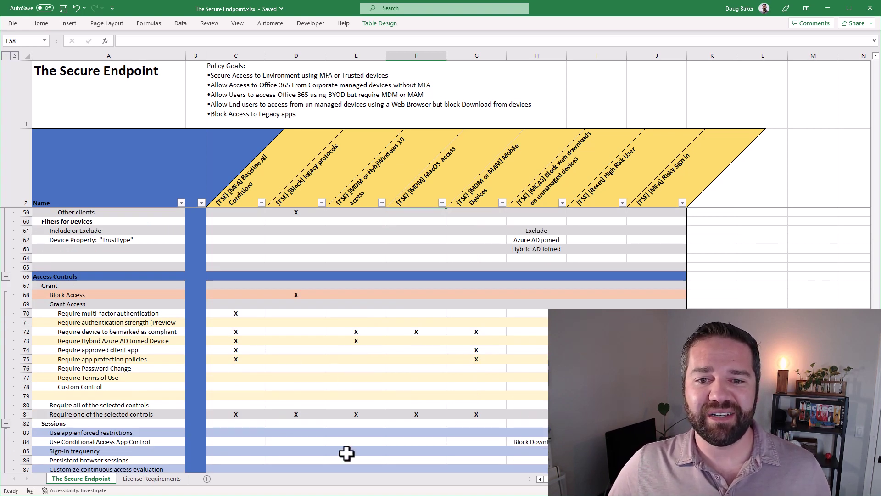
# Look over the Secure Endpoint policy matrix, then bring up the Azure Conditional Access policies page.
pyautogui.scroll(-4, 414, 370)
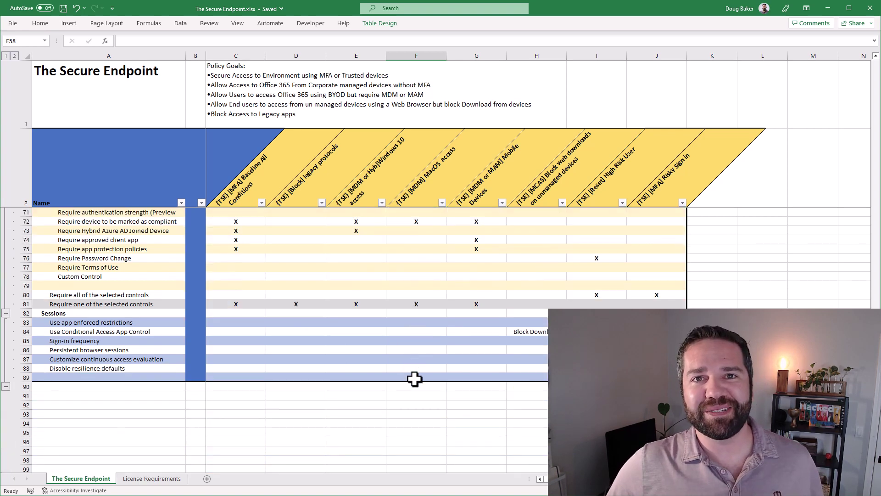
pyautogui.scroll(15, 414, 378)
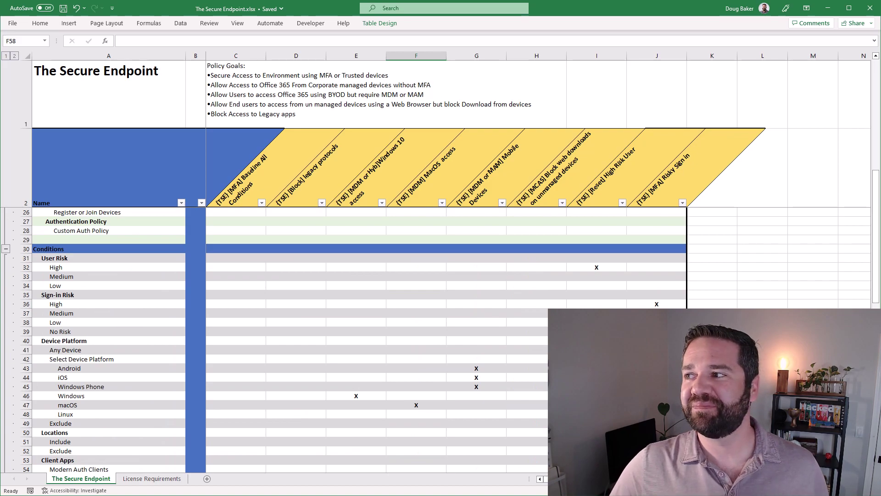
pyautogui.hotkey('alt', 'Tab')
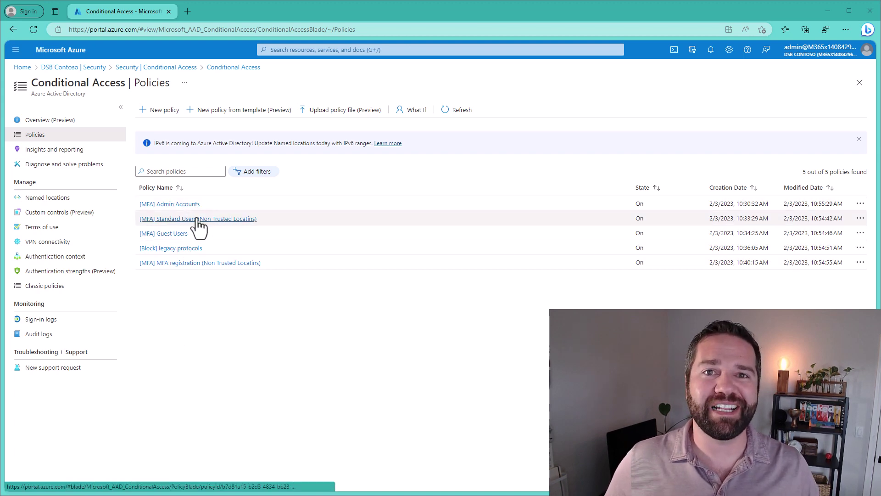
# Start a new DSB Contoso group and paste in the name [MFA] (TSE) Demo Users.
pyautogui.click(83, 71)
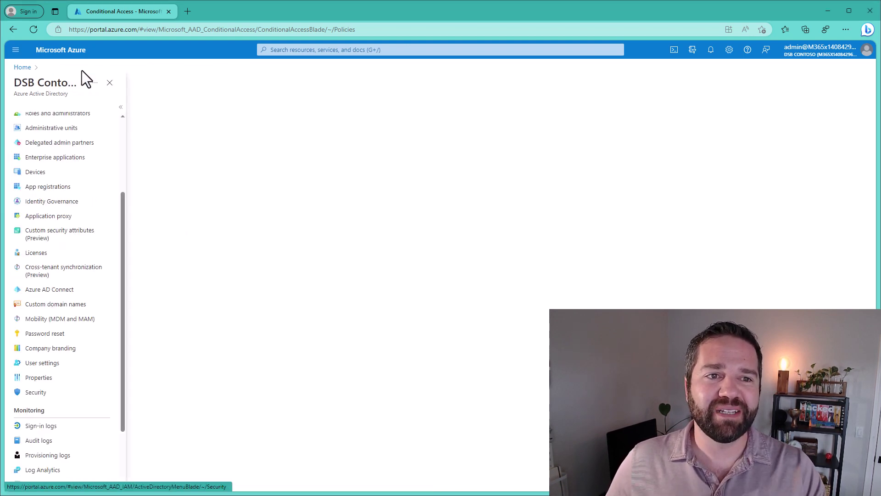
pyautogui.scroll(3, 49, 298)
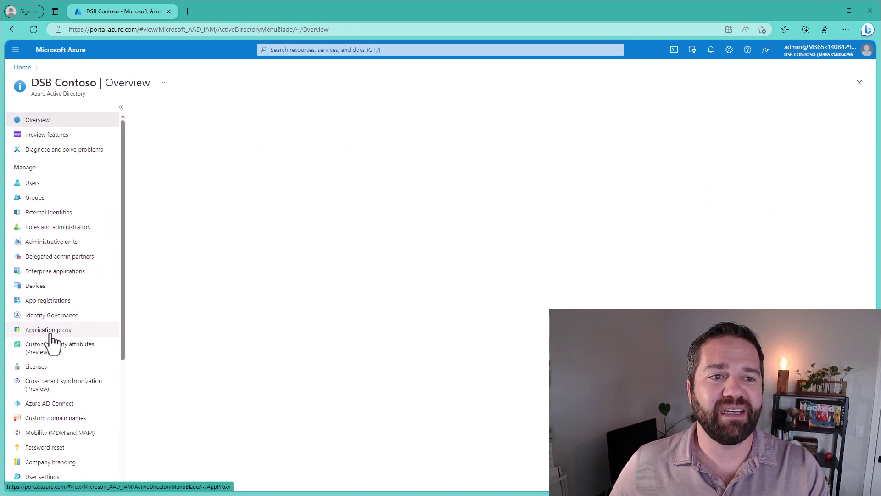
pyautogui.click(48, 199)
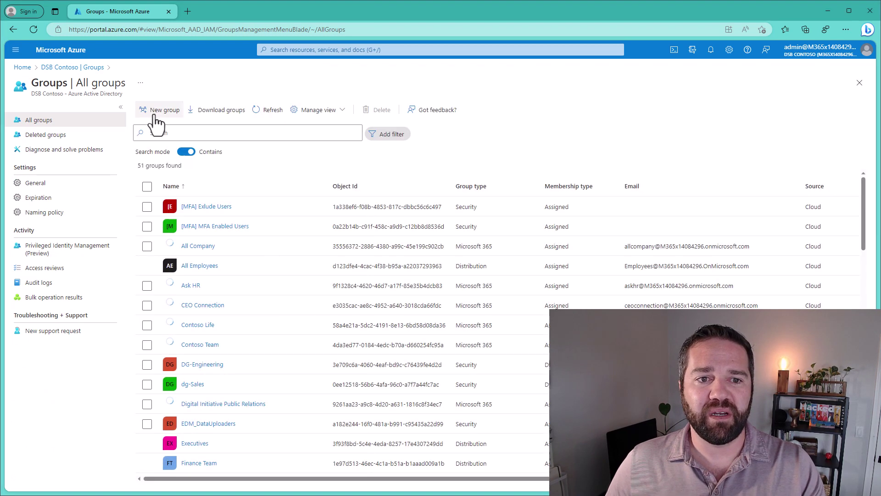
pyautogui.click(152, 115)
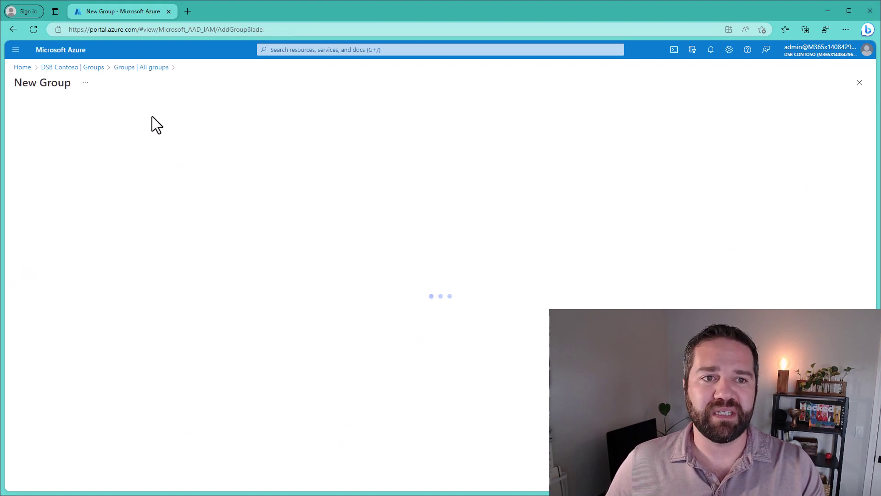
pyautogui.click(59, 170)
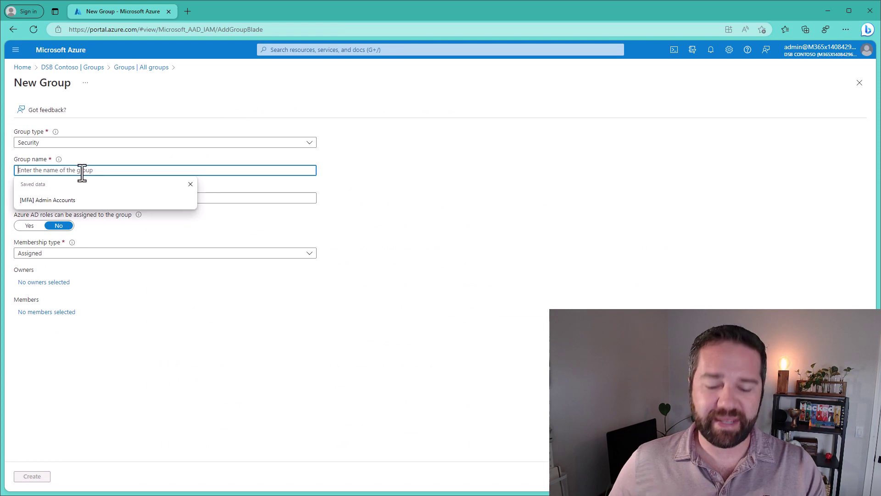
pyautogui.write('[MFA] (TSE) Demo Users')
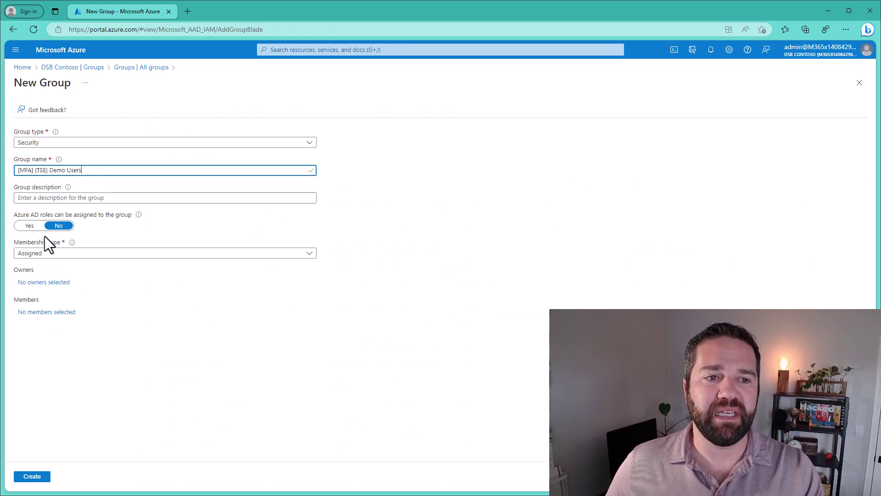
# Add one demo user as the group's member and create the group.
pyautogui.click(47, 314)
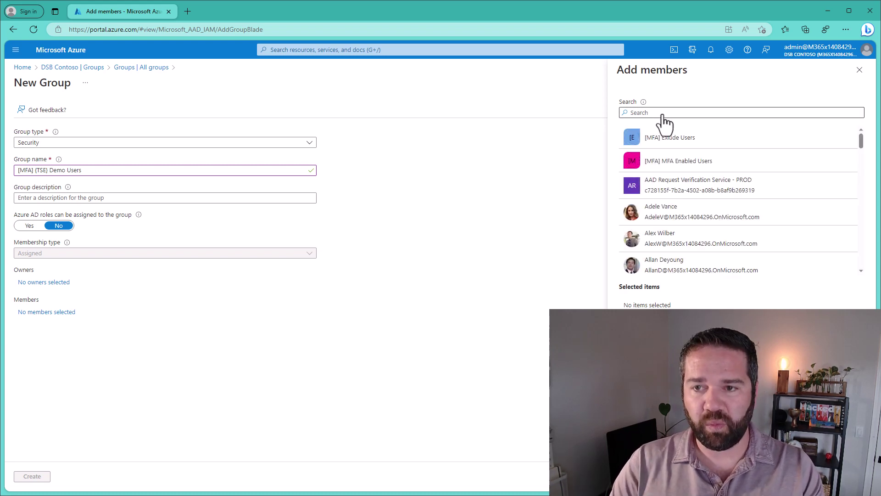
pyautogui.click(664, 114)
pyautogui.write('dieg')
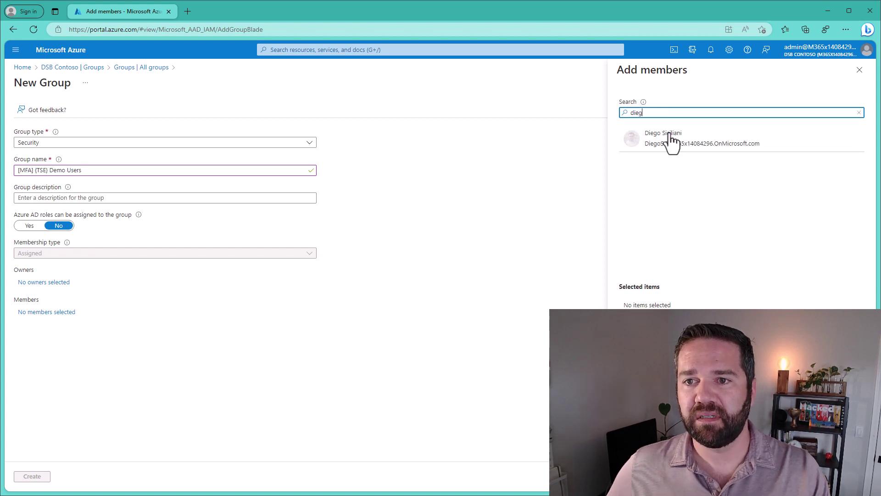
pyautogui.click(669, 142)
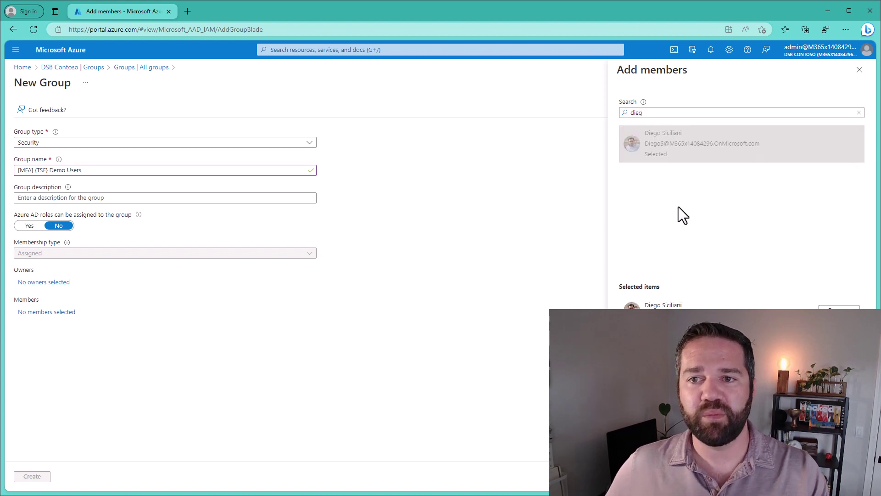
pyautogui.click(633, 476)
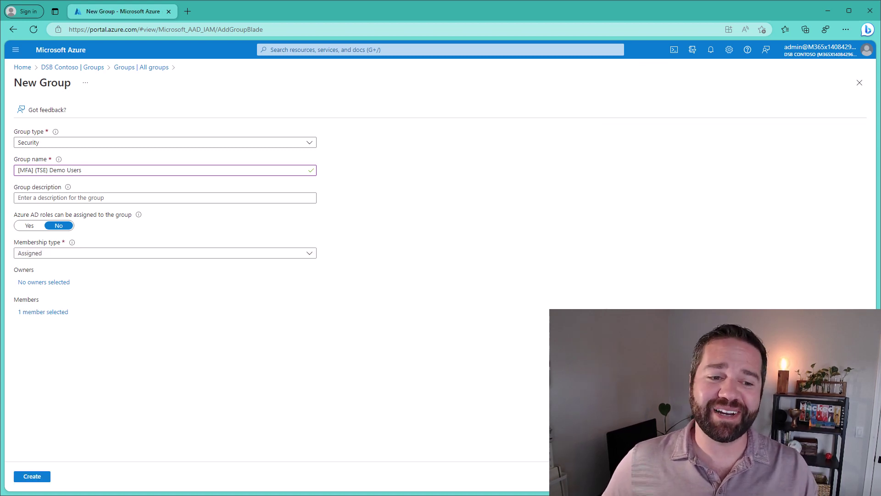
pyautogui.click(43, 480)
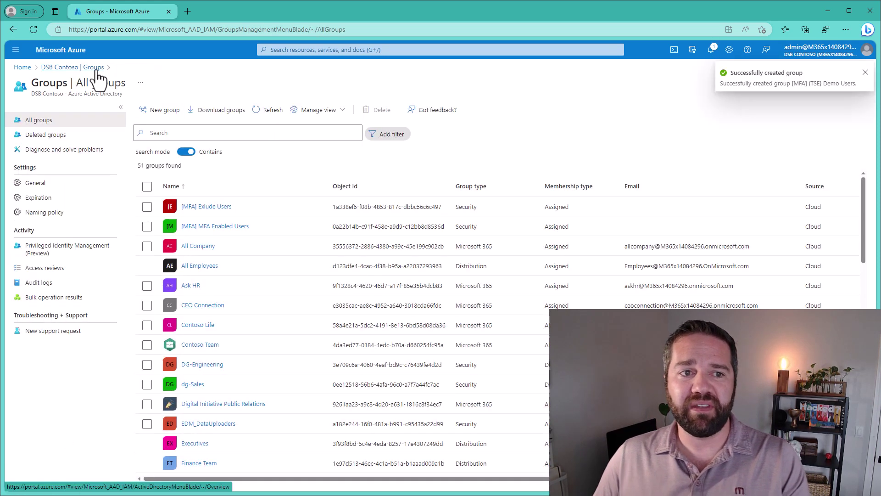
# Open the [MFA] Standard Users (Non Trusted Locatins) policy from Security > Conditional Access.
pyautogui.click(96, 68)
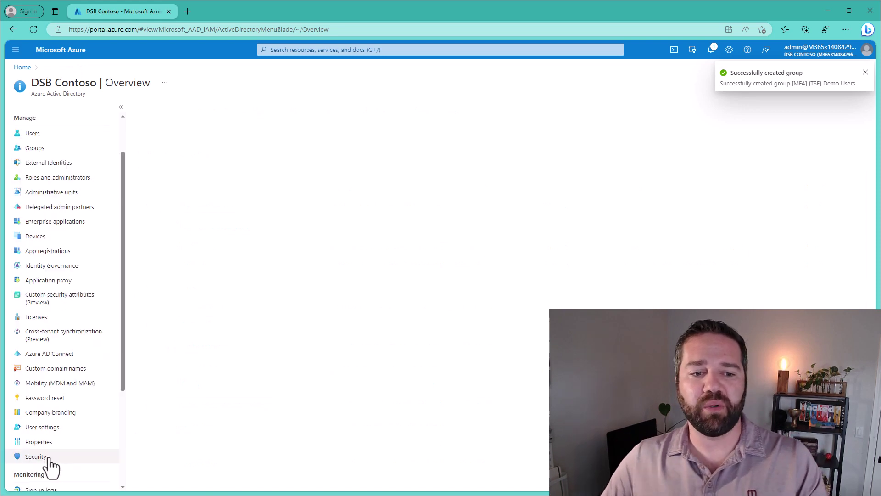
pyautogui.click(37, 456)
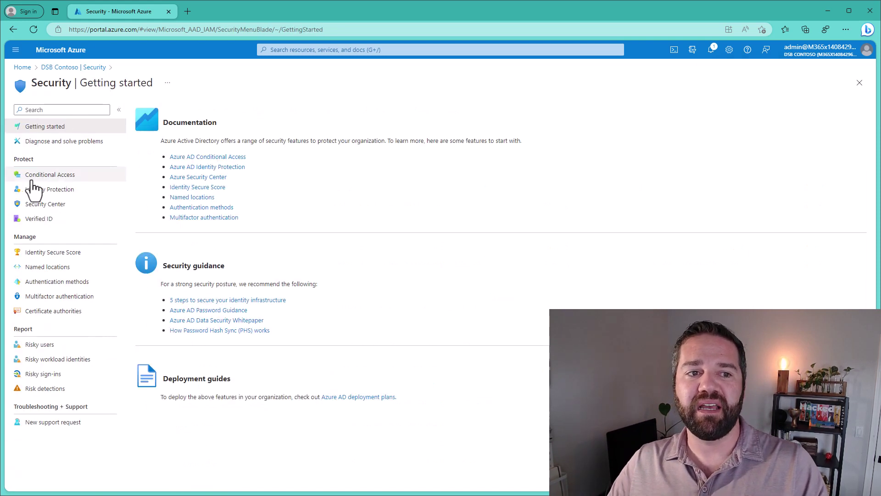
pyautogui.click(32, 178)
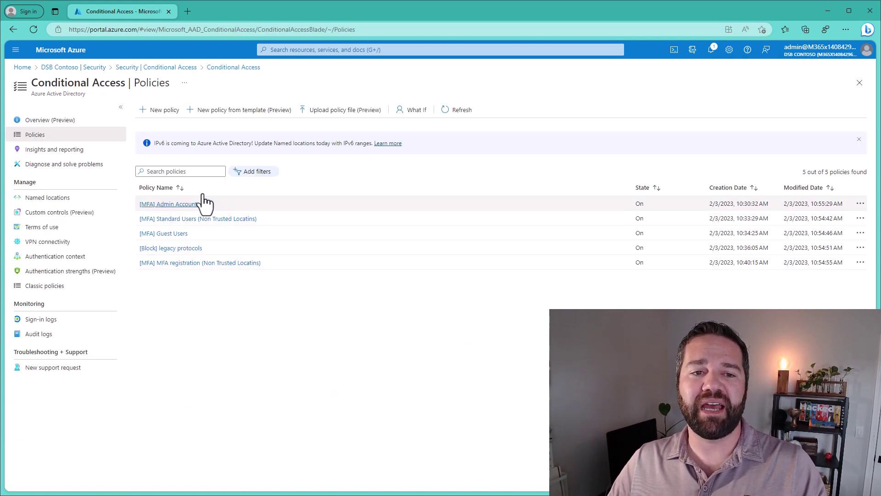
pyautogui.click(171, 220)
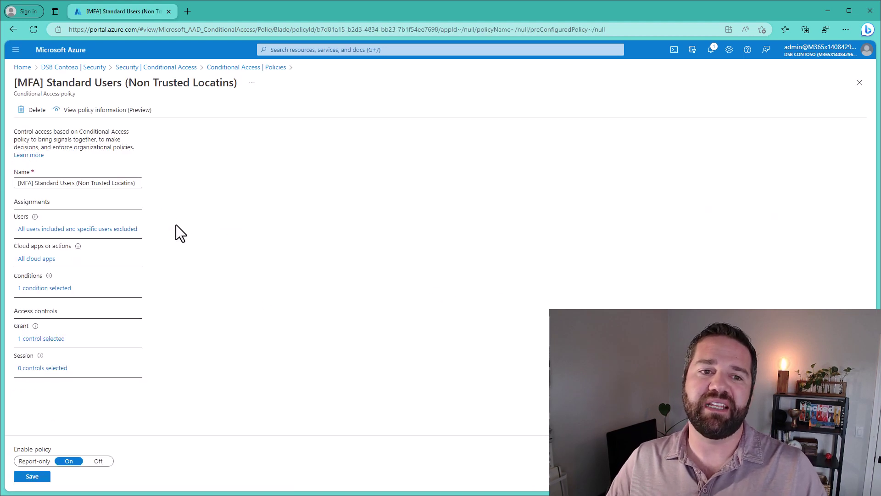
# Exclude the [MFA] (TSE) Demo Users group from the policy's users and save it.
pyautogui.click(60, 230)
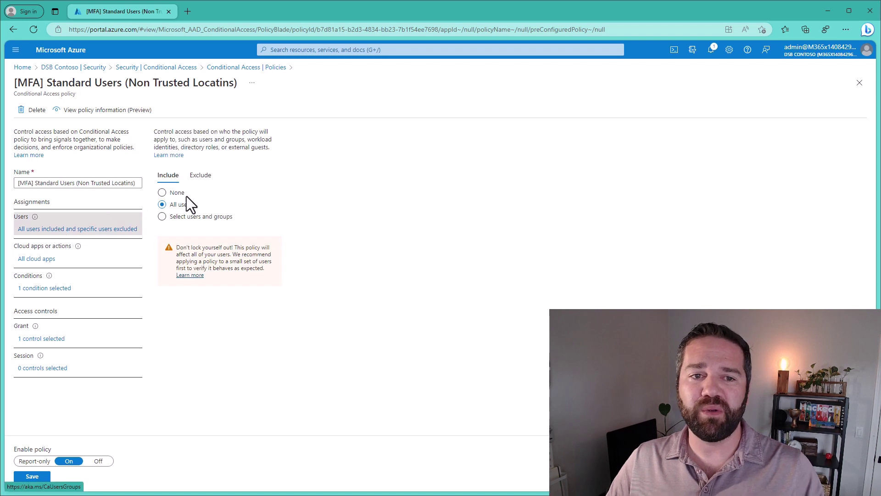
pyautogui.click(202, 174)
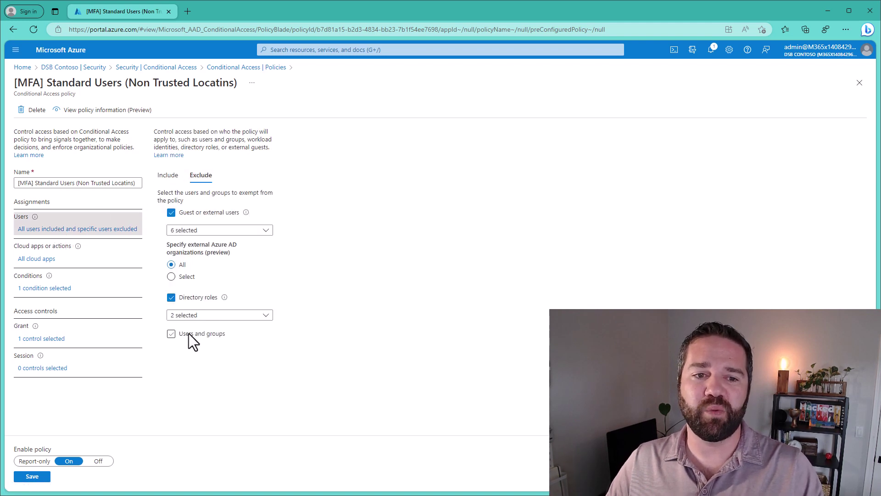
pyautogui.click(205, 334)
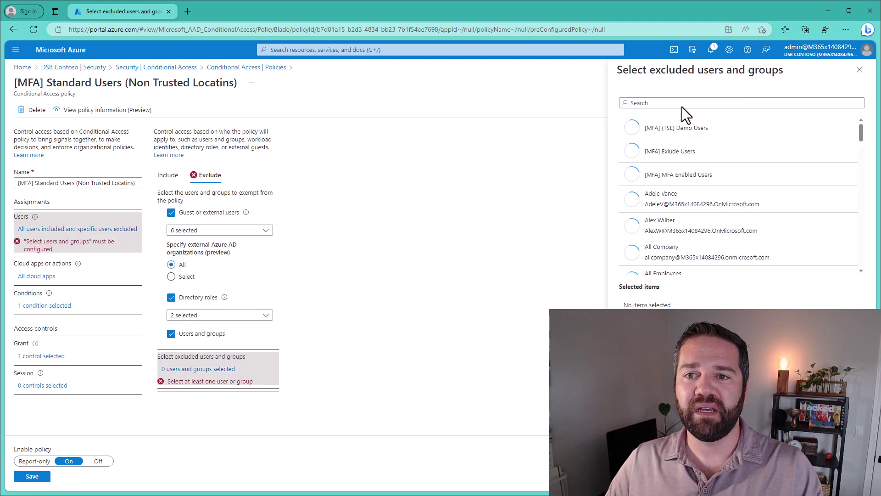
pyautogui.click(701, 131)
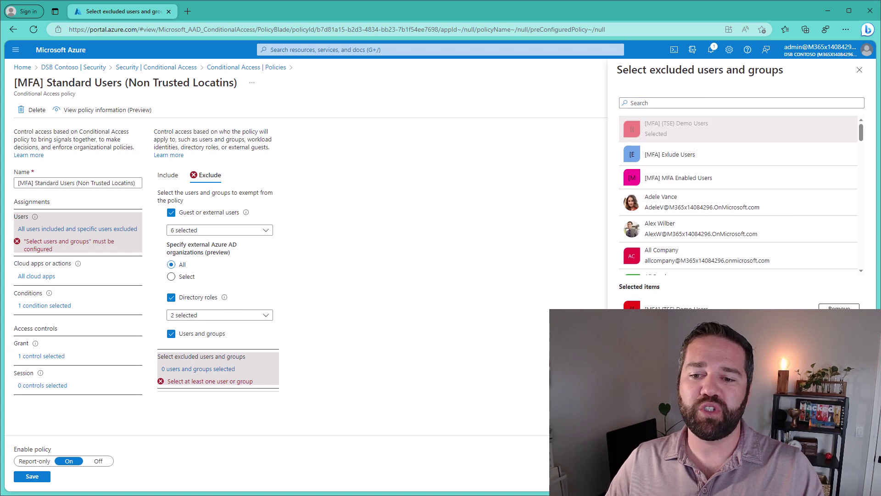
pyautogui.click(630, 477)
pyautogui.click(32, 476)
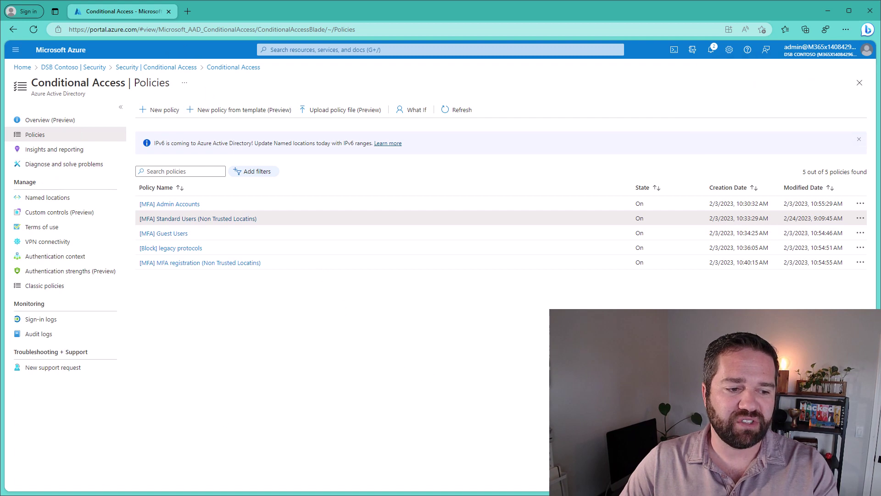
# Select the baseline policy name in cell C2 of the Secure Endpoint sheet.
pyautogui.hotkey('alt', 'Tab')
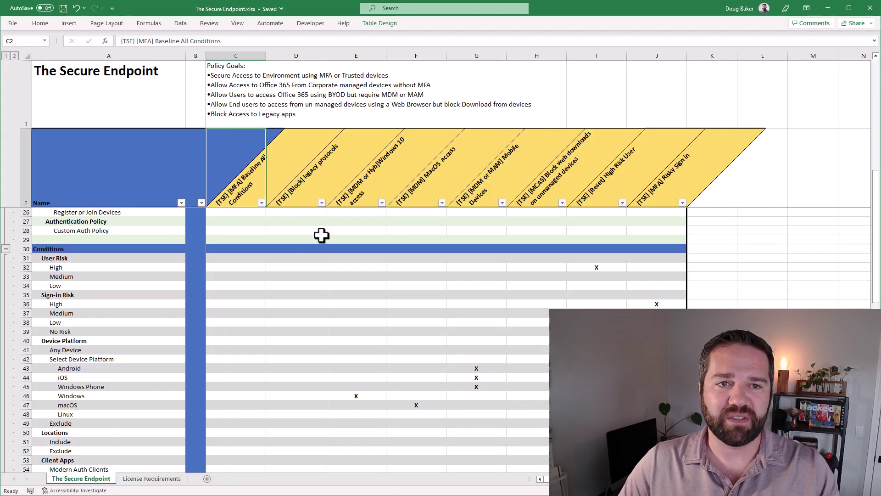
pyautogui.tripleClick(149, 41)
pyautogui.hotkey('ctrl', 'c')
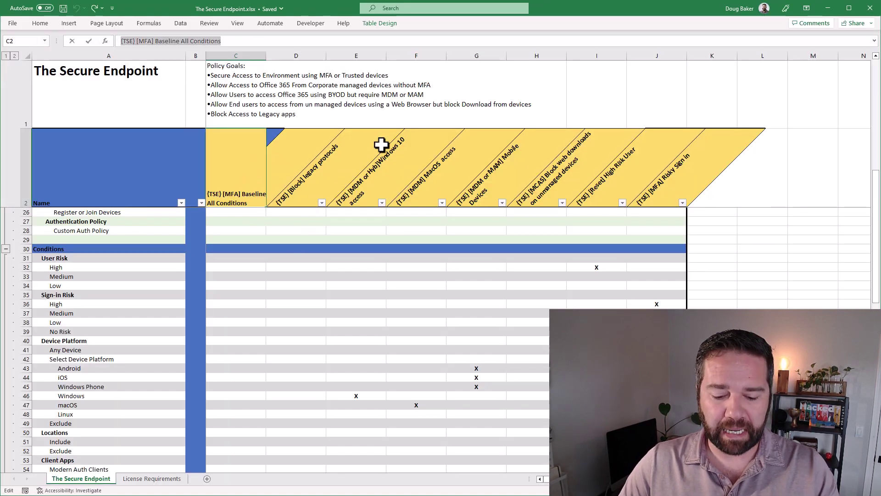
pyautogui.click(827, 8)
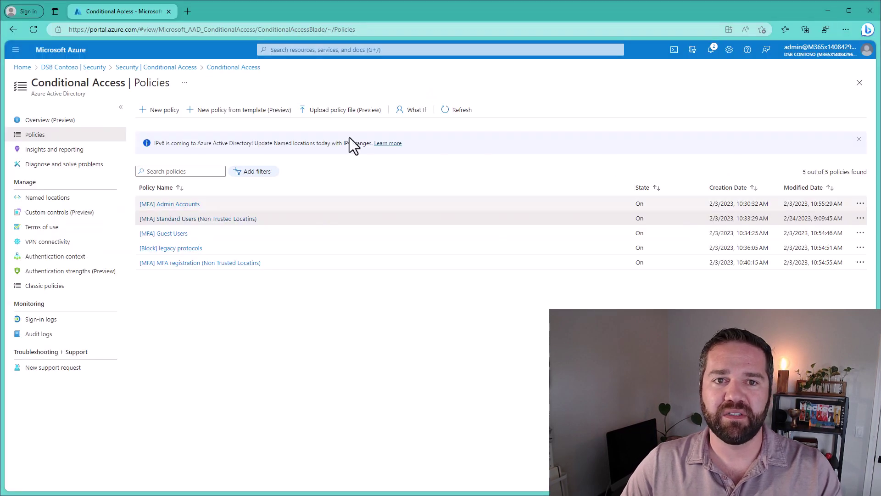
# Create a new policy named (TSE) [MFA] Baseline All Conditions, including the [MFA] (TSE) Demo Users group.
pyautogui.click(173, 111)
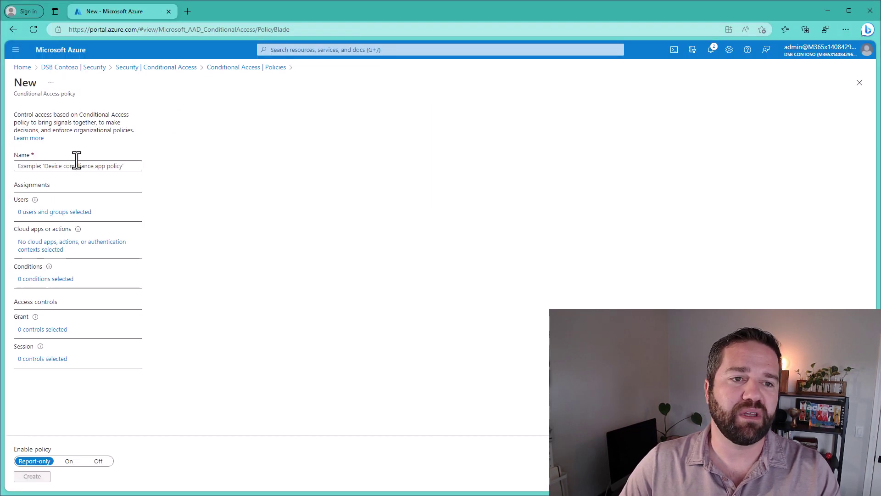
pyautogui.click(47, 167)
pyautogui.hotkey('ctrl', 'v')
pyautogui.click(83, 211)
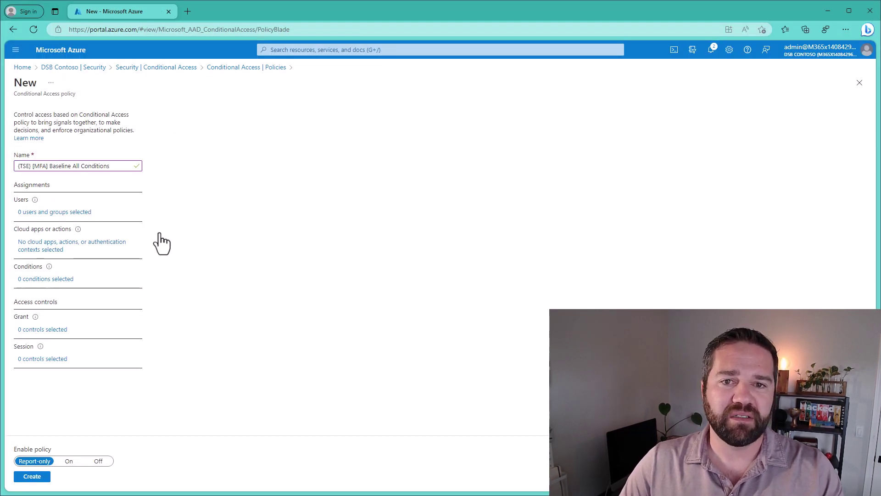
pyautogui.click(200, 200)
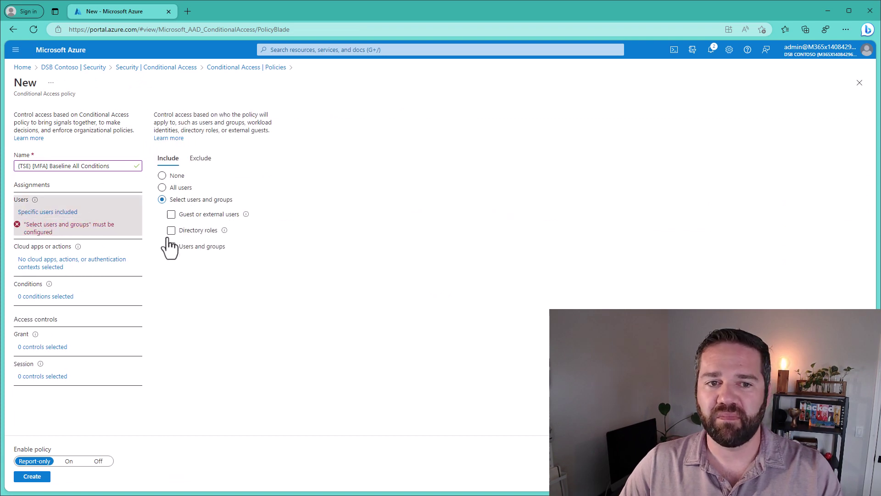
pyautogui.click(191, 243)
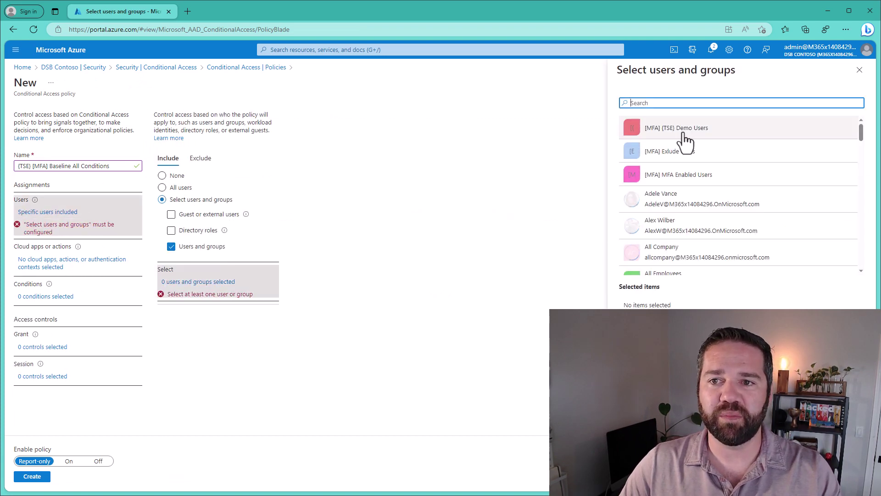
pyautogui.click(683, 130)
pyautogui.click(631, 477)
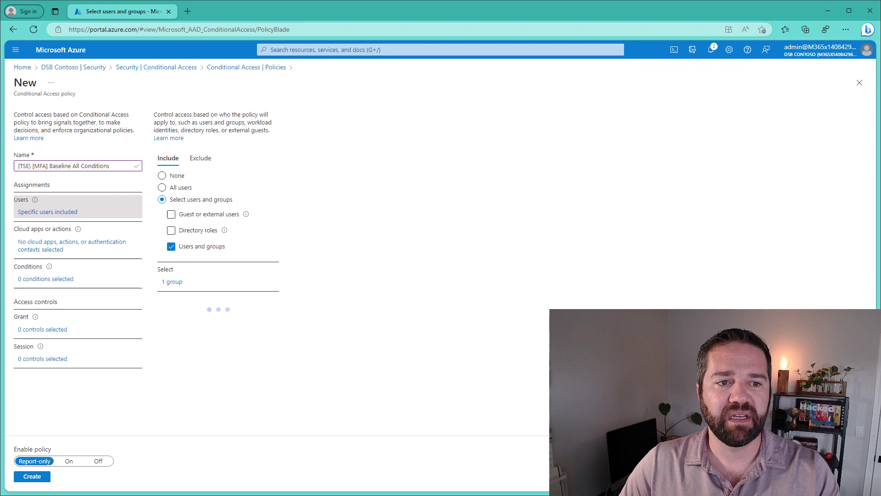
# Set the baseline policy's cloud apps to All cloud apps.
pyautogui.click(83, 251)
pyautogui.click(193, 201)
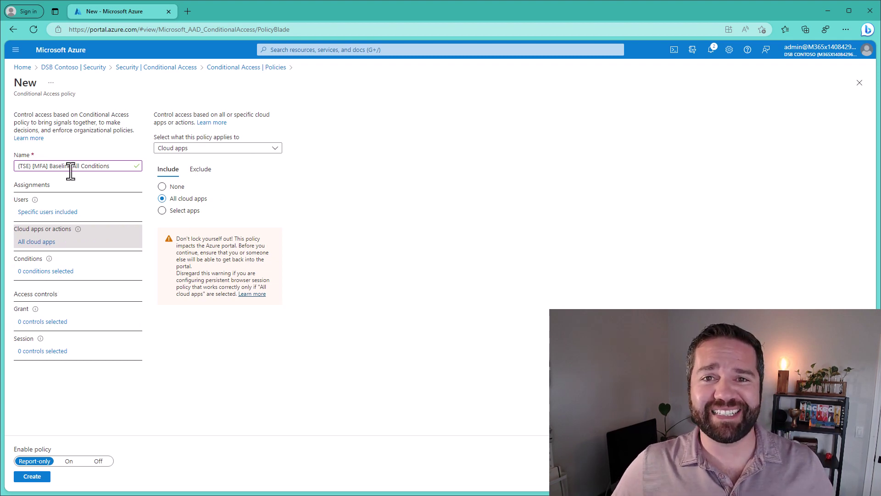
pyautogui.click(64, 324)
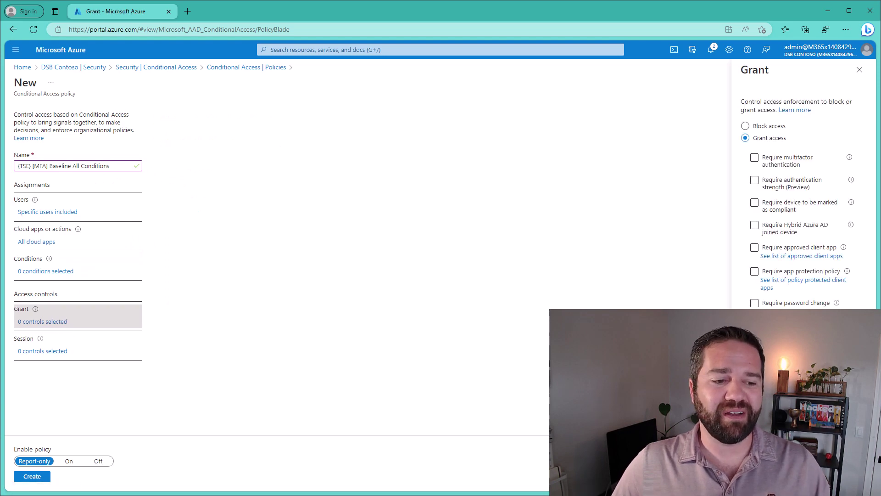
# Require MFA, compliant device, Hybrid Azure AD joined device, approved client app and app protection policy.
pyautogui.click(774, 159)
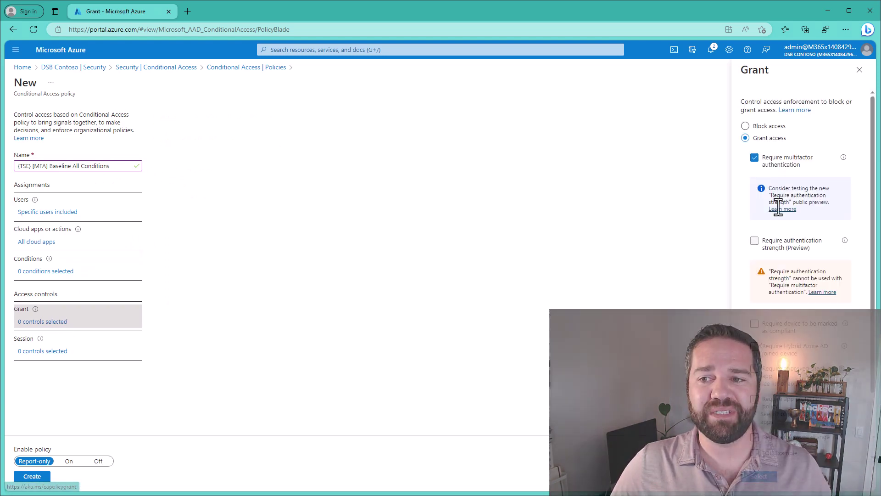
pyautogui.click(775, 327)
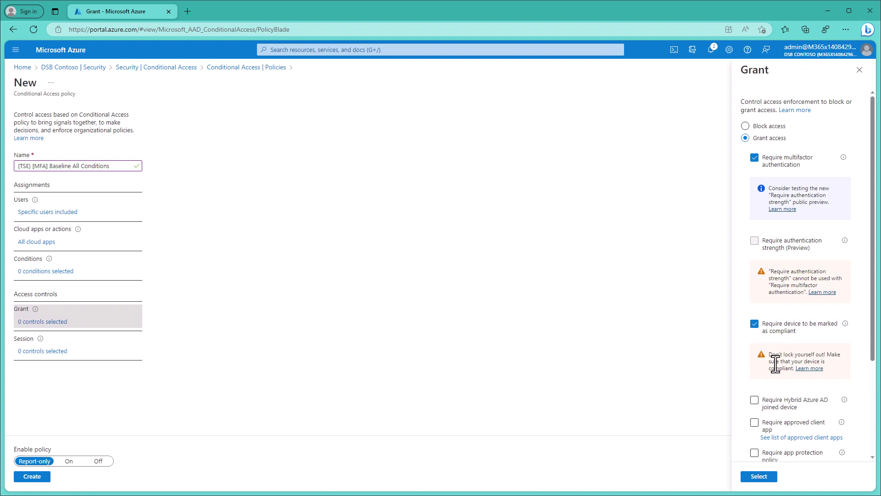
pyautogui.click(772, 406)
pyautogui.scroll(-4, 798, 356)
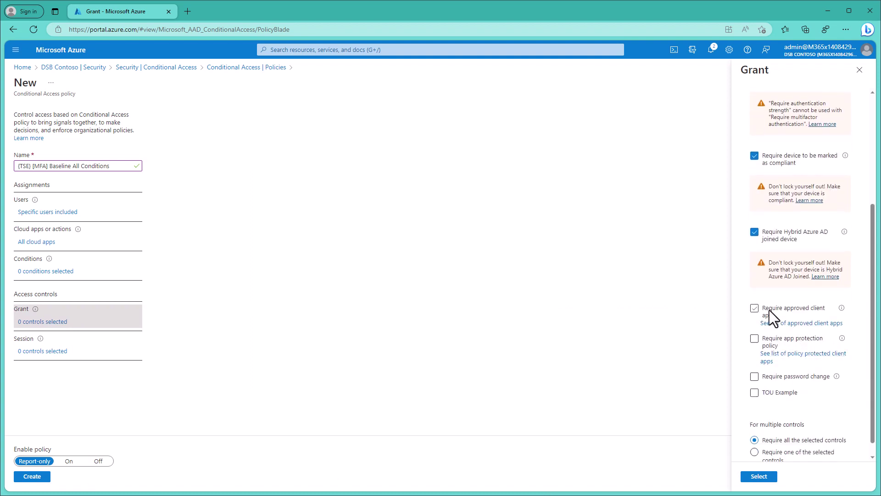
pyautogui.click(769, 307)
pyautogui.click(777, 342)
pyautogui.scroll(-1, 793, 358)
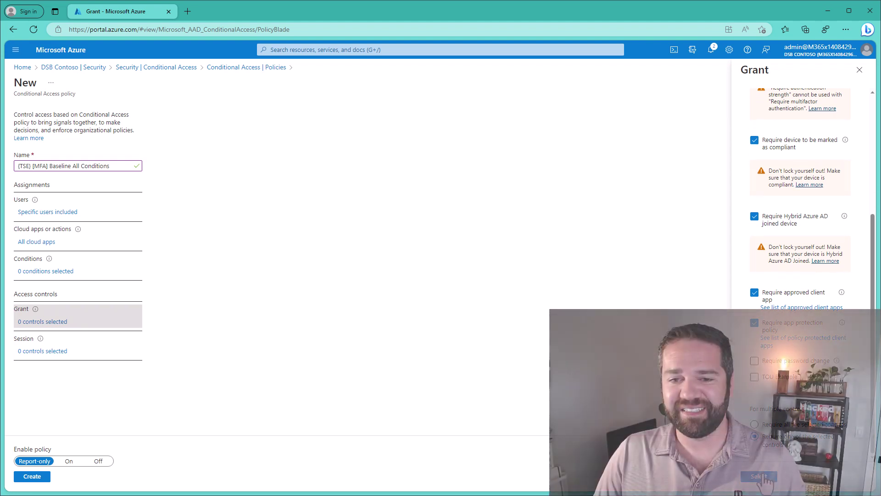
pyautogui.click(763, 477)
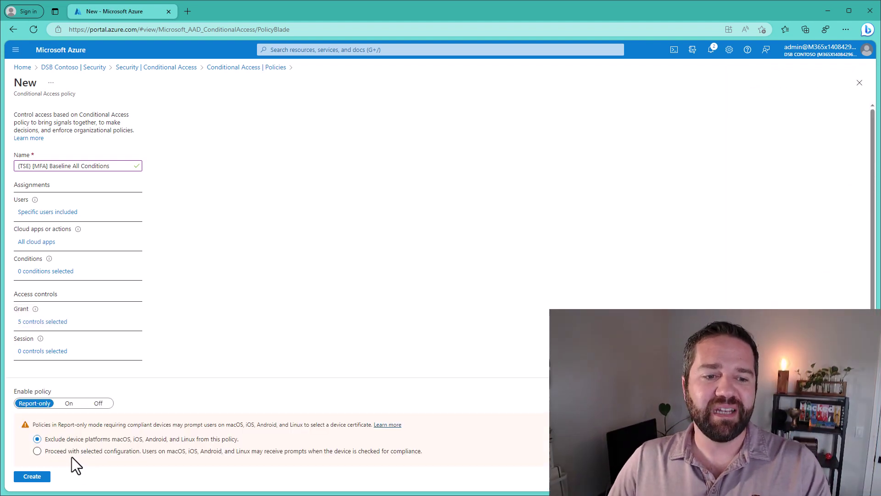
# Proceed for all platforms, set Enable policy to On, and create the baseline policy.
pyautogui.click(57, 453)
pyautogui.click(67, 403)
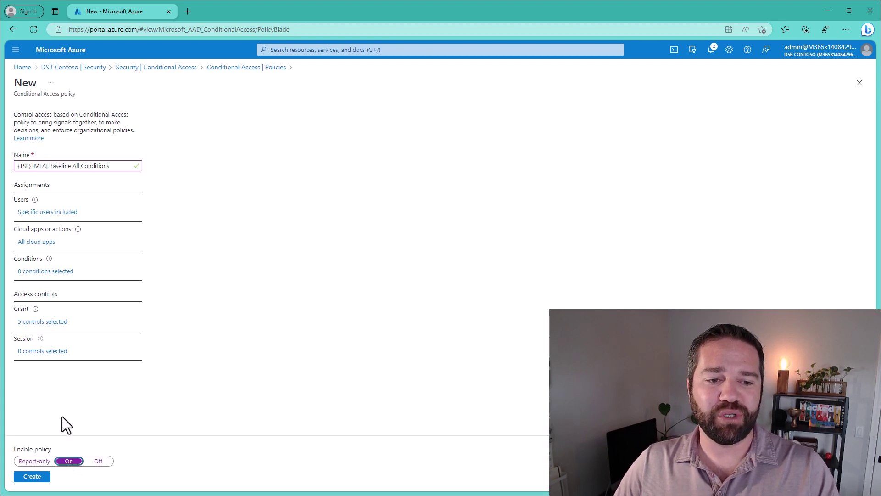
pyautogui.click(32, 475)
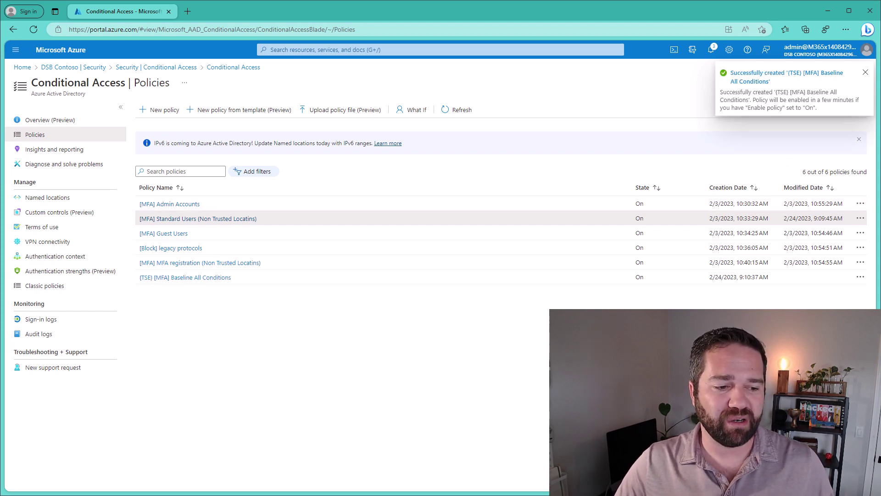
pyautogui.hotkey('alt', 'Tab')
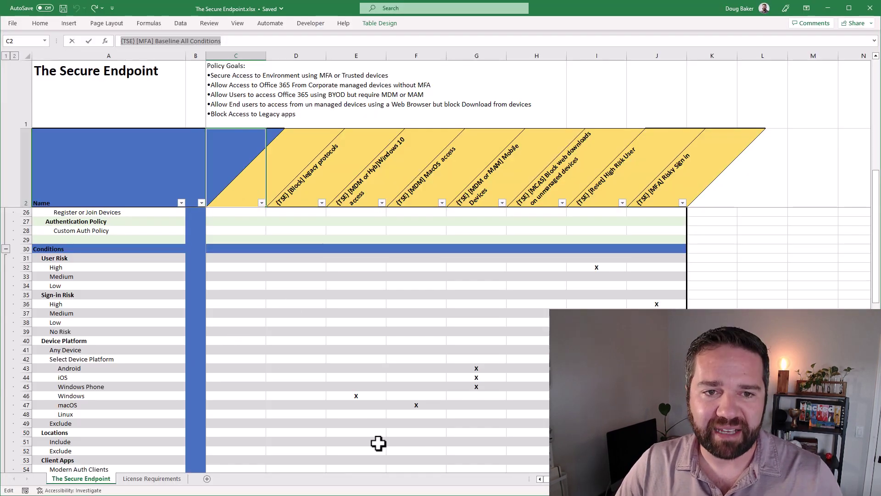
# Check rows A70–A75 for the MFA, compliant, hybrid-joined, approved app and app protection X marks.
pyautogui.click(236, 350)
pyautogui.scroll(-10, 294, 403)
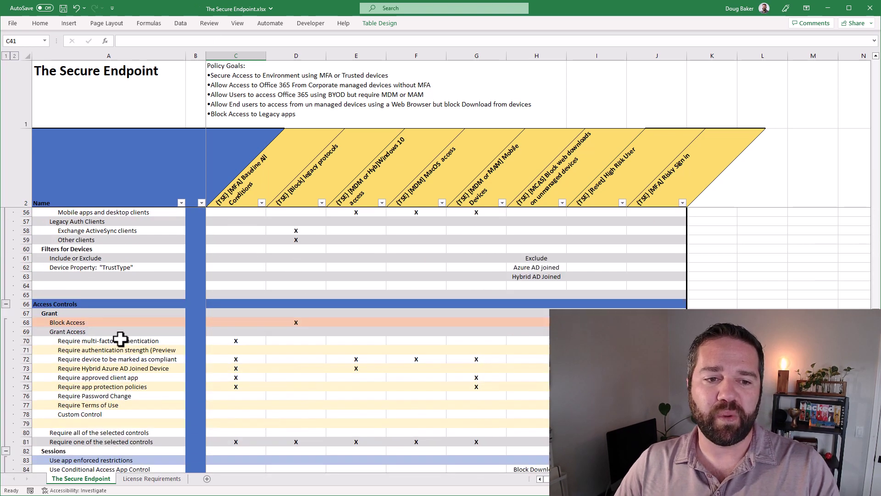
pyautogui.click(92, 341)
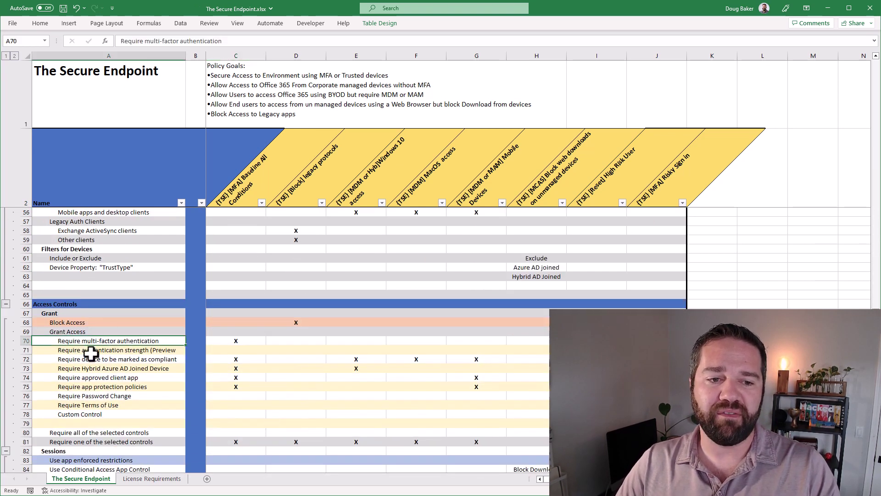
pyautogui.moveTo(89, 360); pyautogui.dragTo(93, 384)
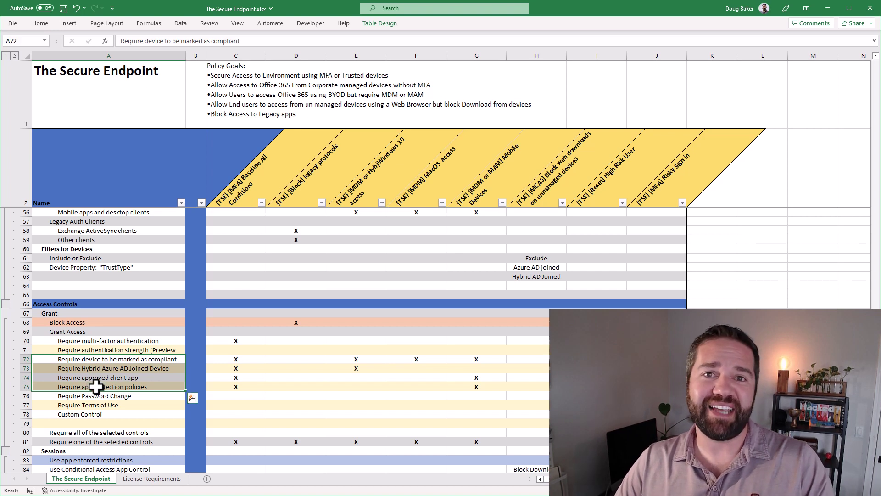
pyautogui.click(95, 359)
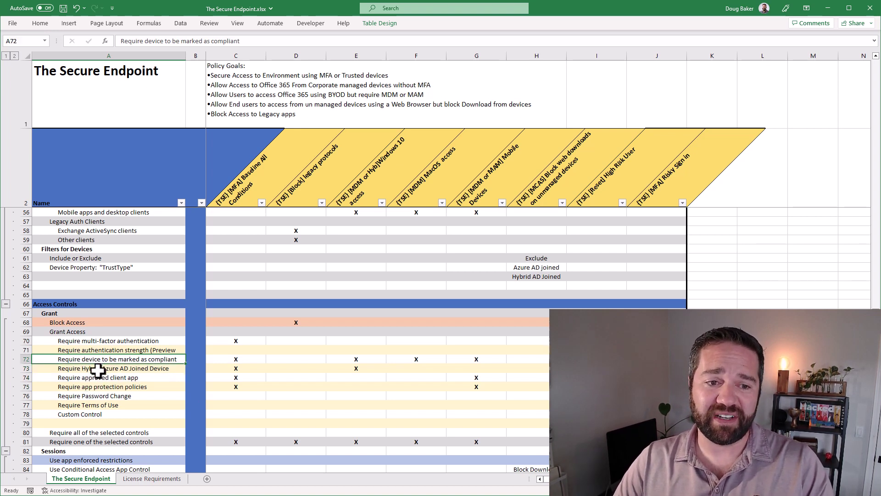
pyautogui.click(95, 369)
pyautogui.click(93, 378)
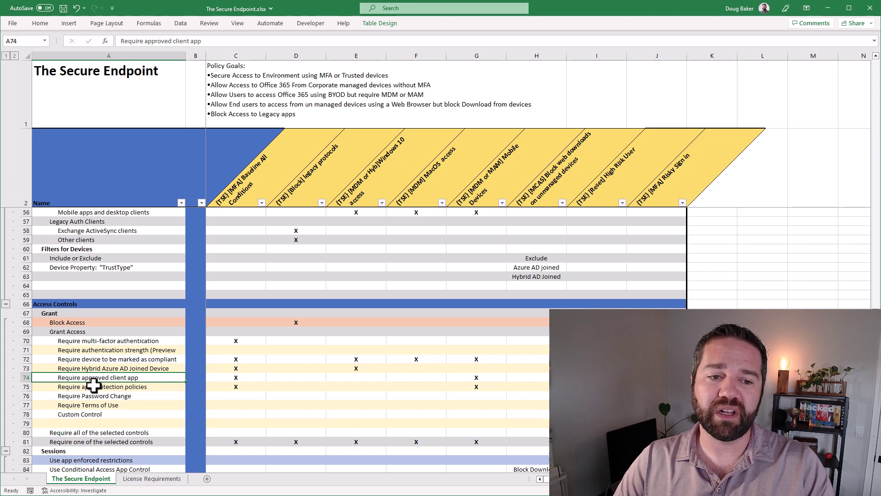
pyautogui.click(94, 386)
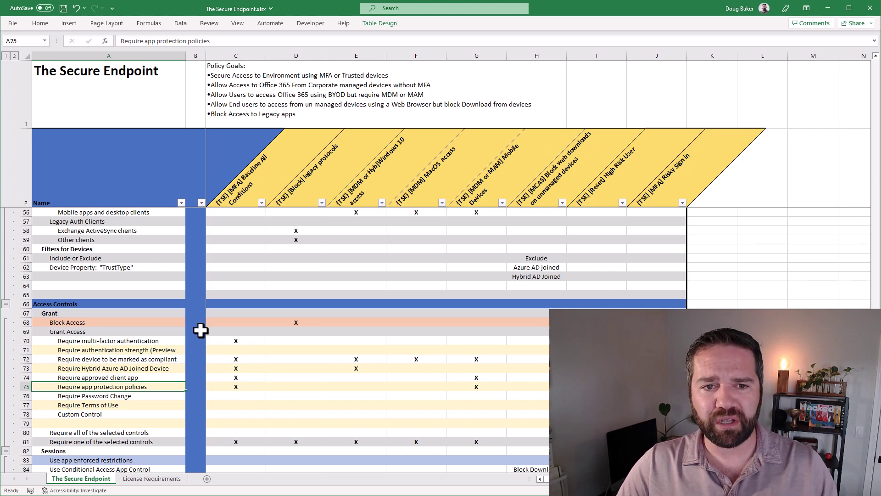
pyautogui.scroll(9, 253, 372)
pyautogui.scroll(6, 238, 353)
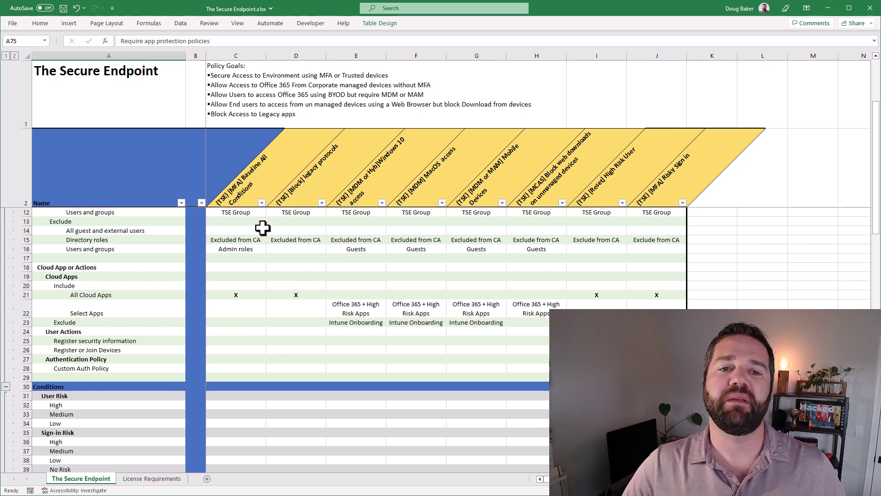
pyautogui.click(829, 7)
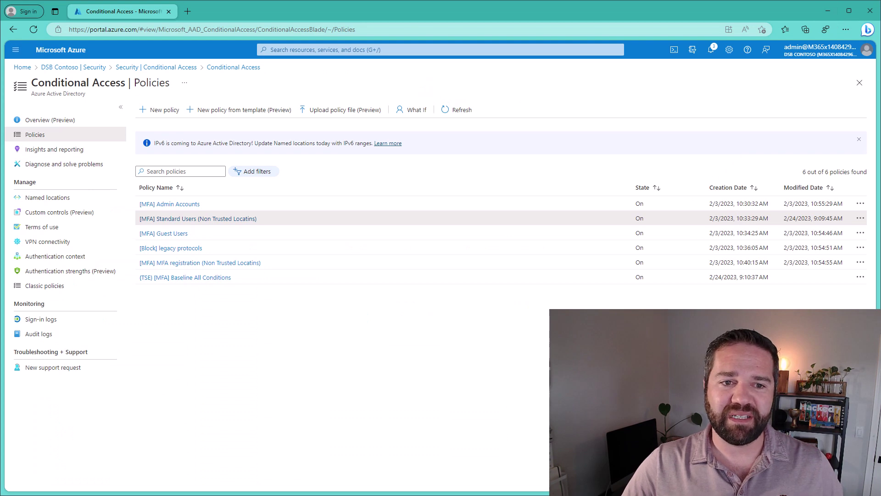
# Copy the [TSE] [Block] legacy protocols name from Excel into a new Conditional Access policy.
pyautogui.hotkey('alt', 'Tab')
pyautogui.click(303, 192)
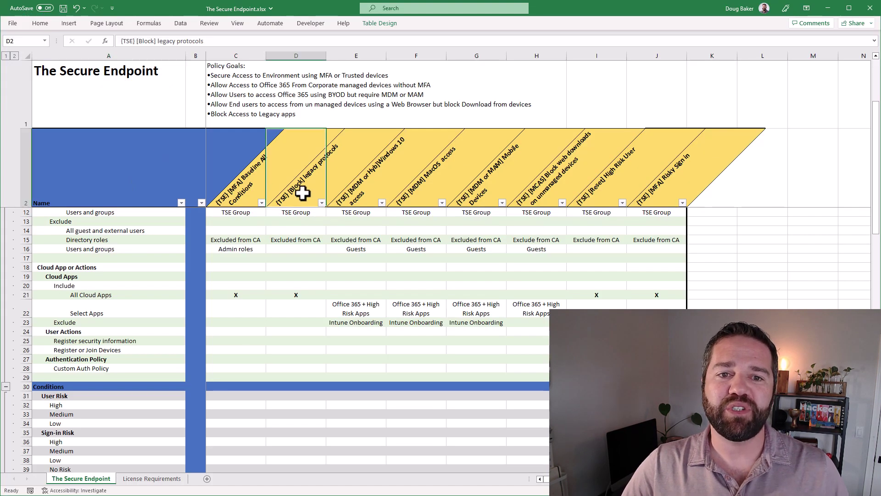
pyautogui.hotkey('ctrl', 'c')
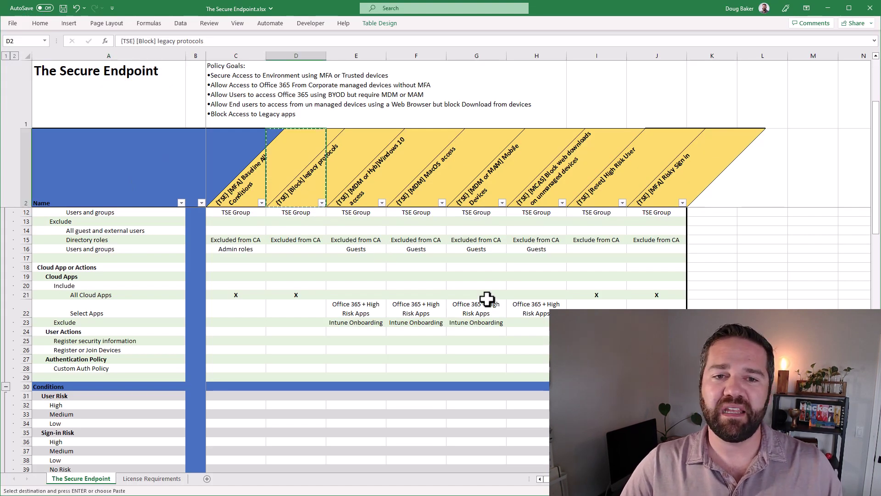
pyautogui.click(827, 8)
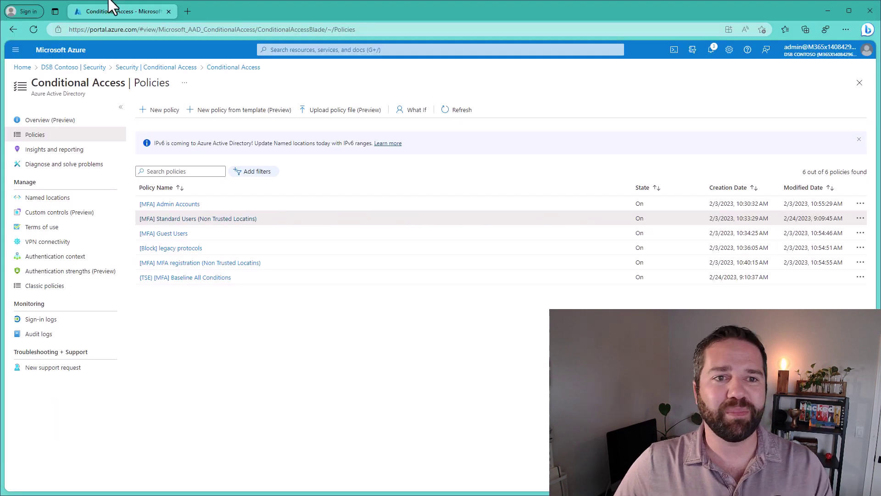
pyautogui.click(158, 112)
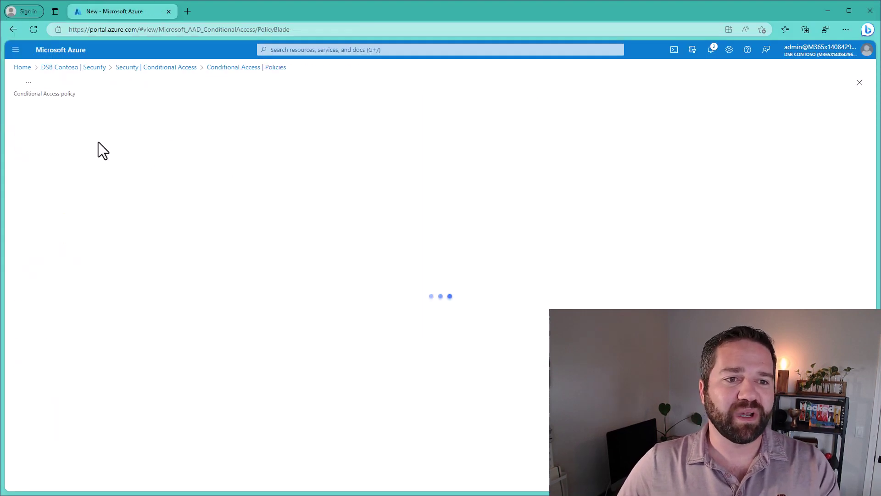
pyautogui.click(39, 166)
pyautogui.hotkey('ctrl', 'v')
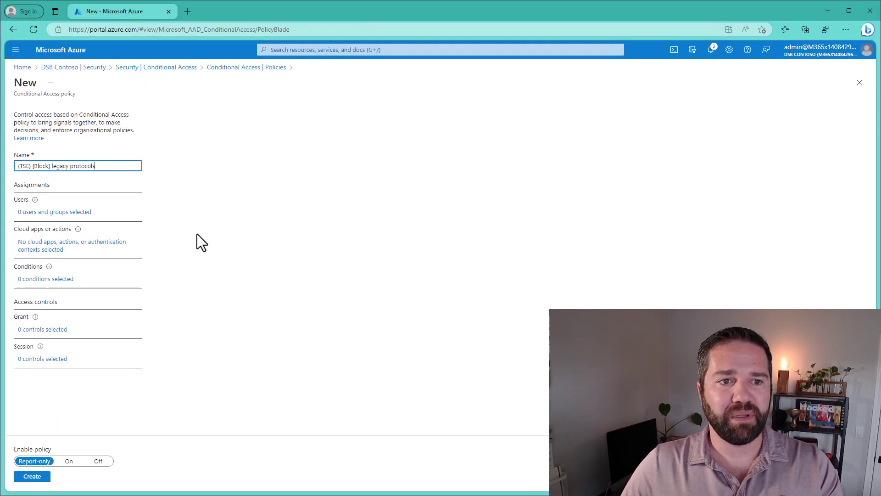
# Target the [MFA] (TSE) Demo Users group and all cloud apps.
pyautogui.click(56, 213)
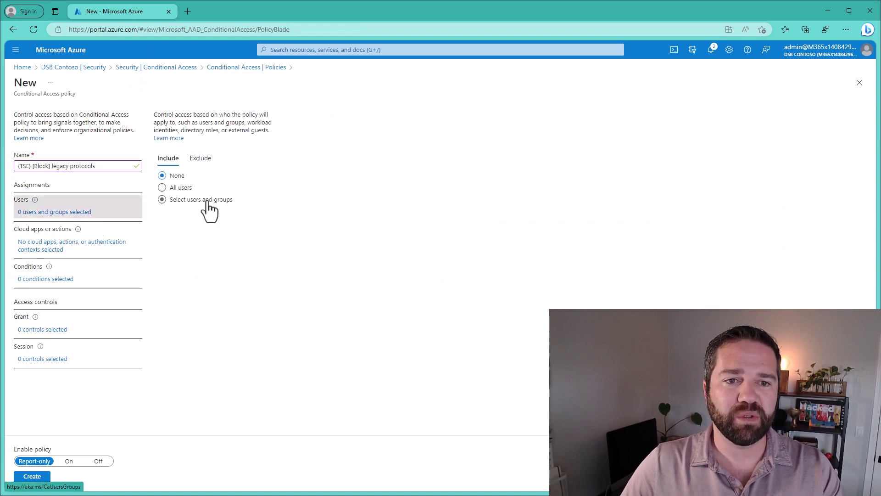
pyautogui.click(202, 200)
pyautogui.click(189, 248)
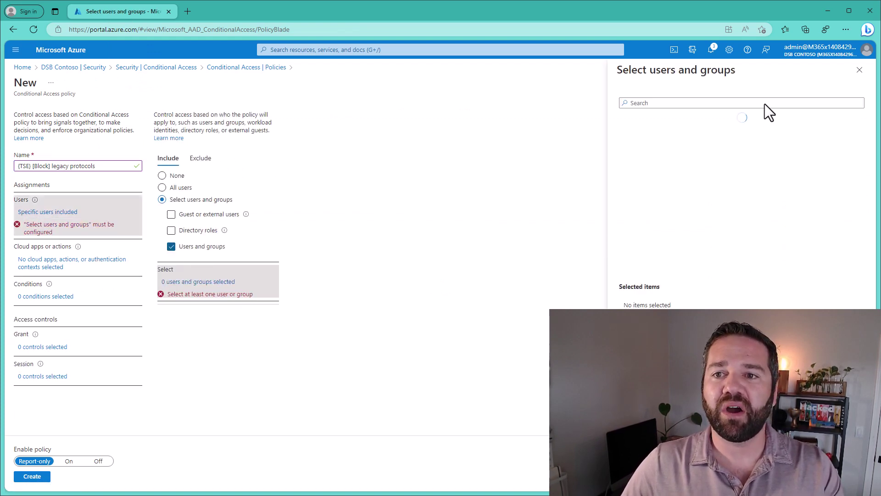
pyautogui.click(684, 131)
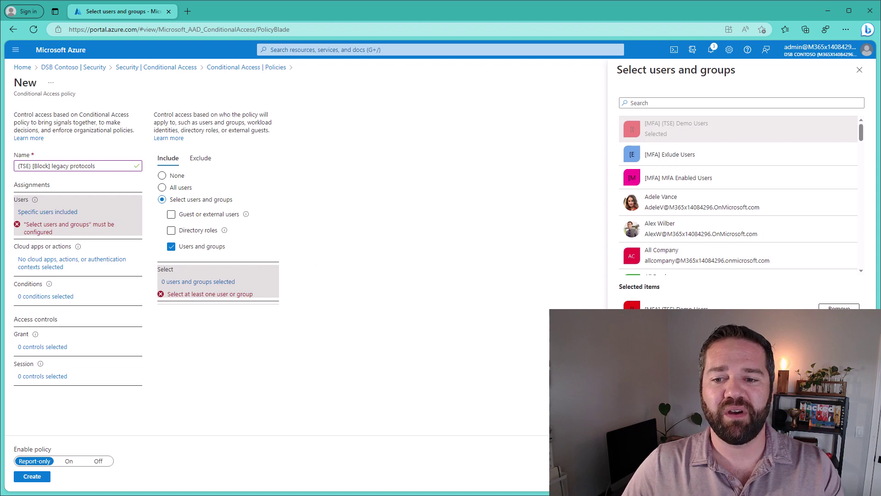
pyautogui.click(632, 477)
pyautogui.click(72, 244)
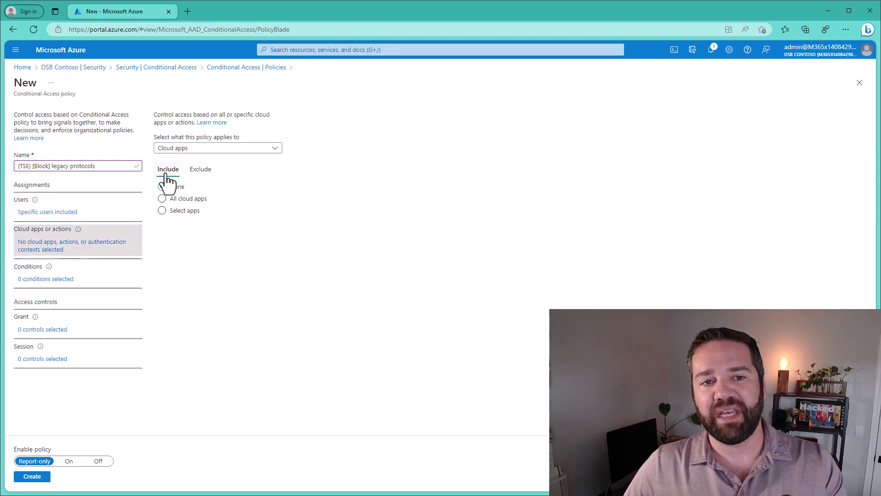
pyautogui.click(174, 211)
pyautogui.click(193, 199)
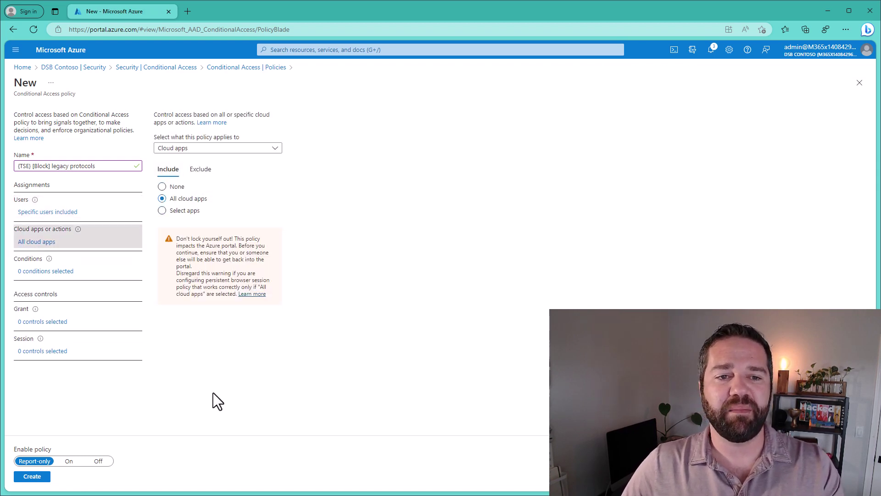
# Limit the Client apps condition to legacy clients, excluding mobile apps and desktop clients.
pyautogui.click(48, 270)
pyautogui.click(172, 274)
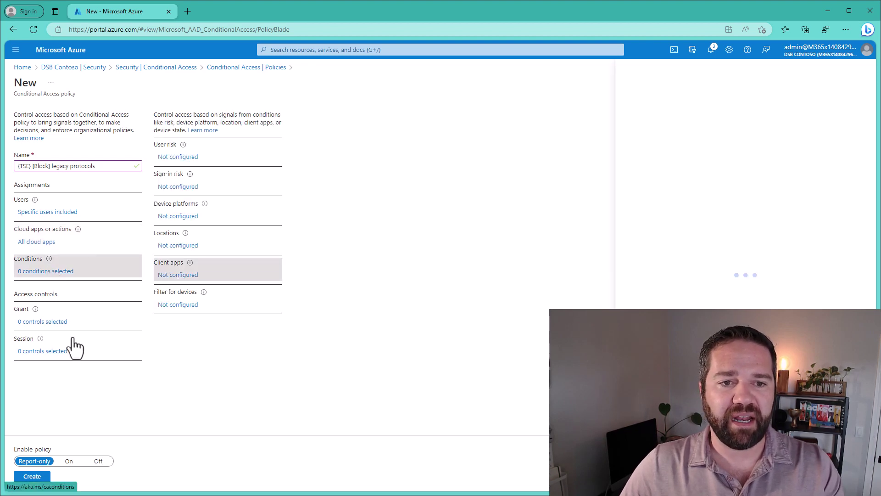
pyautogui.click(763, 143)
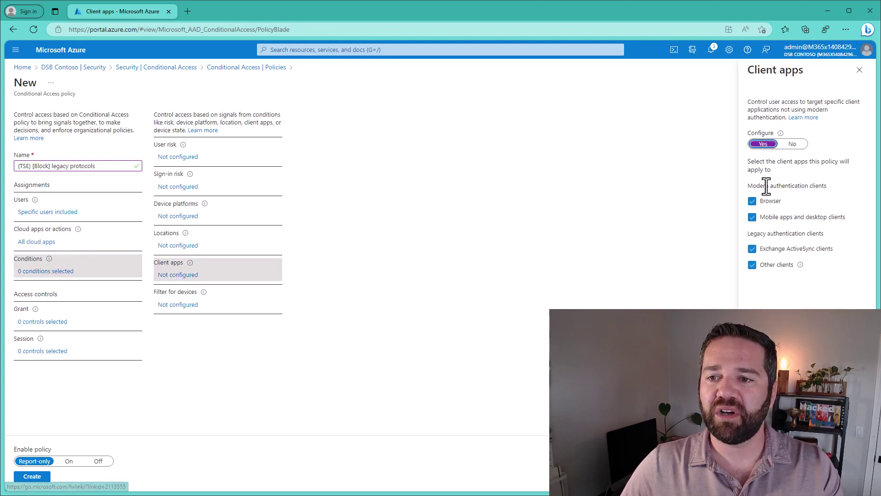
pyautogui.click(763, 218)
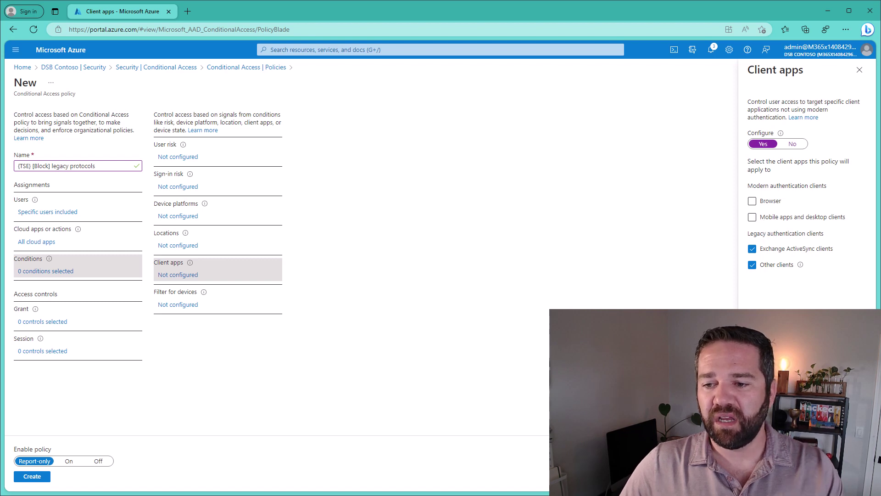
pyautogui.click(759, 476)
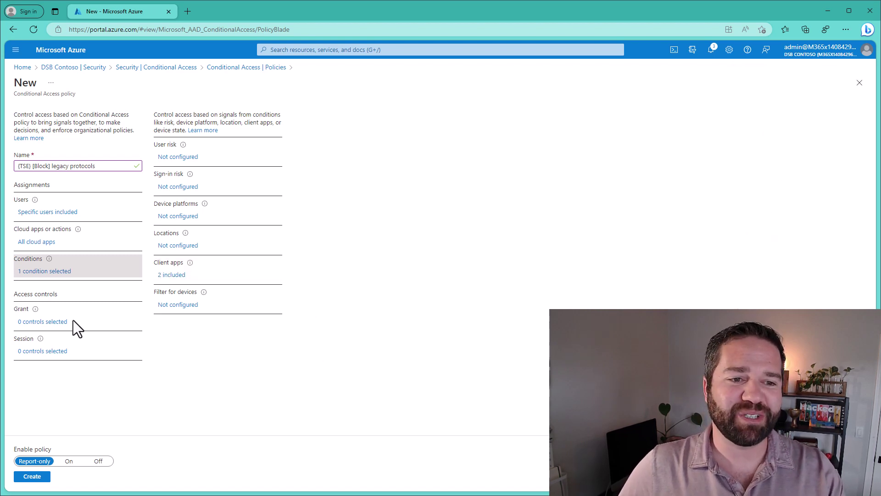
# Set the grant to Block access, turn the policy On, and create it.
pyautogui.click(28, 321)
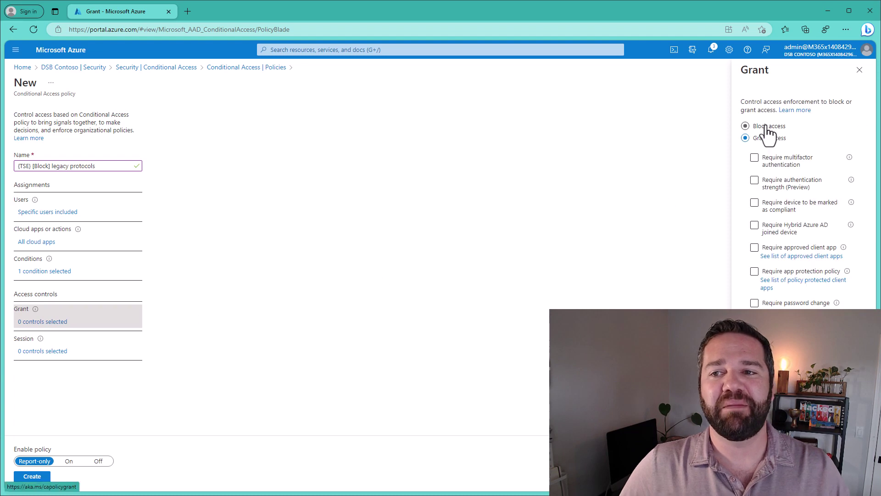
pyautogui.click(766, 127)
pyautogui.click(760, 475)
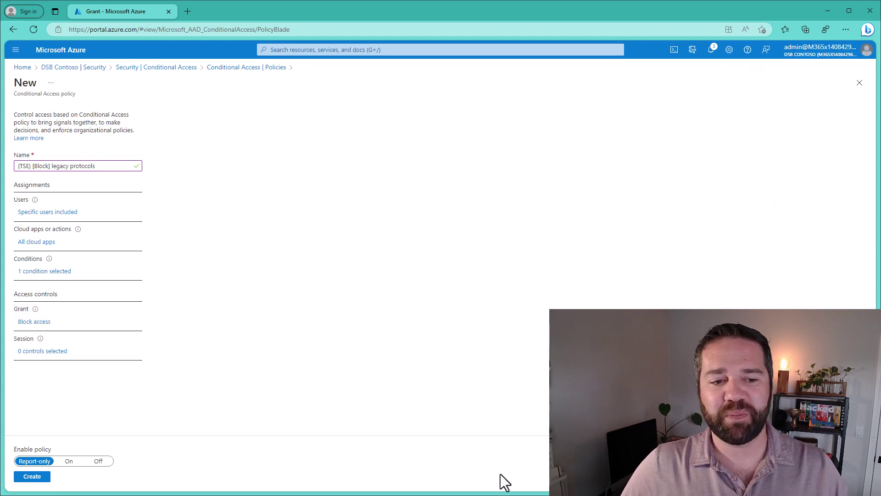
pyautogui.click(67, 461)
pyautogui.click(38, 476)
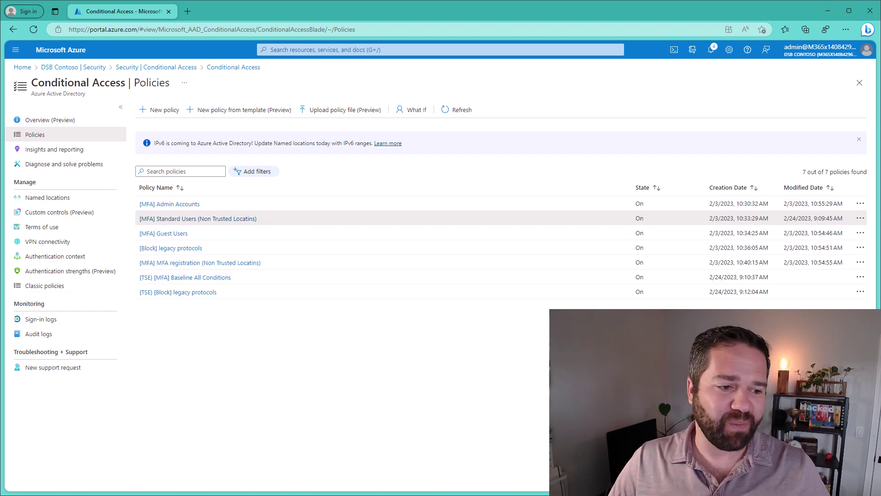
# Once the legacy protocols policy is saved, return to the Secure Endpoint spreadsheet.
pyautogui.hotkey('alt', 'Tab')
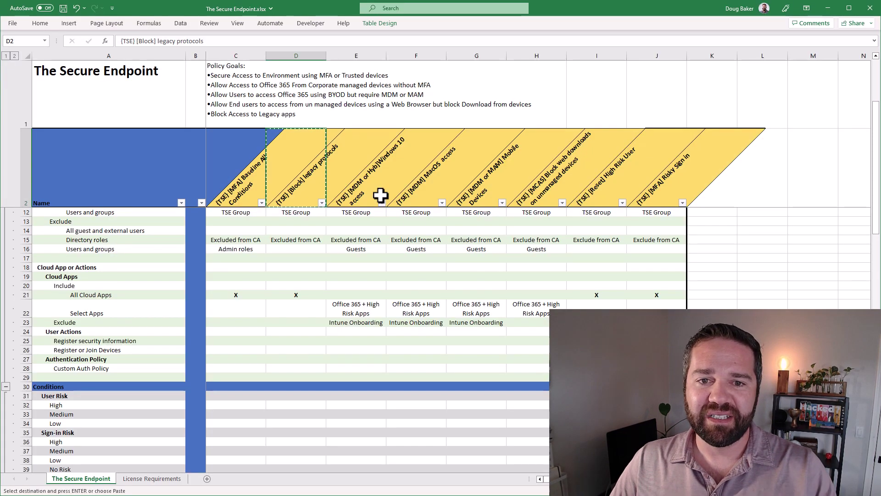
# Copy the [TSE] [MDM or Hyb]Windows 10 access name from E2 and review the E22:E23 app entries.
pyautogui.hotkey('ctrl', 'c')
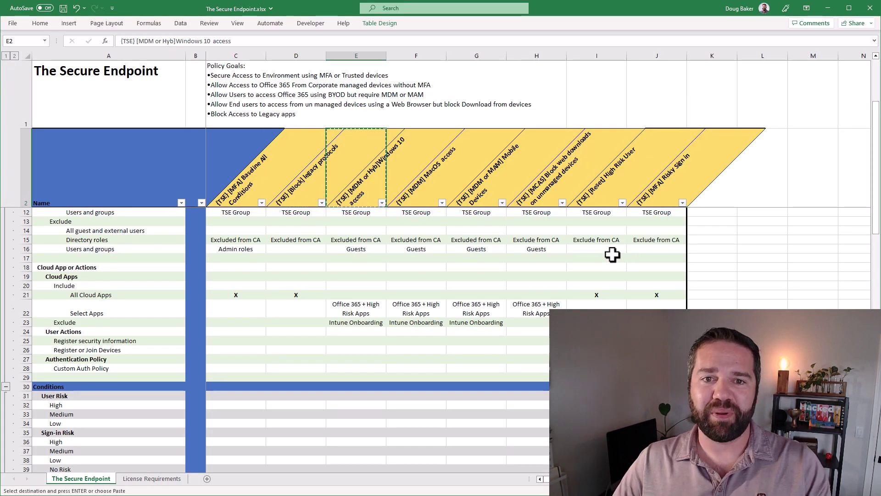
pyautogui.scroll(3, 370, 296)
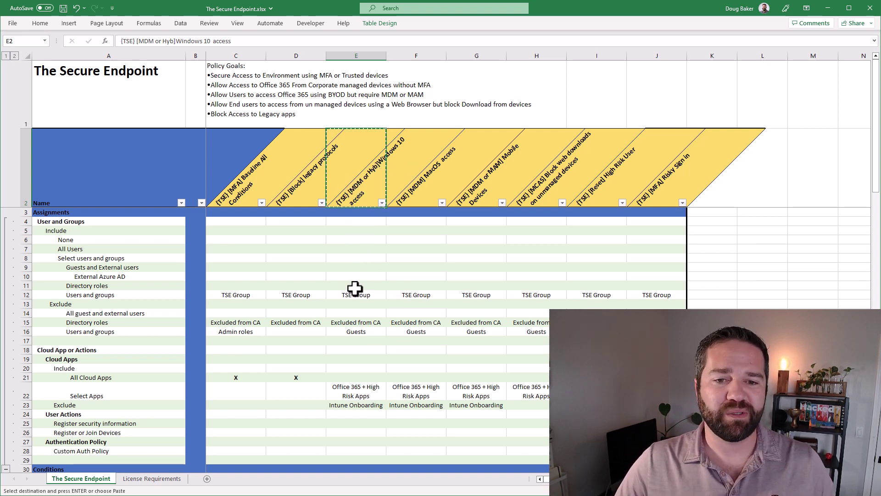
pyautogui.scroll(-3, 358, 321)
pyautogui.moveTo(367, 303); pyautogui.dragTo(364, 321)
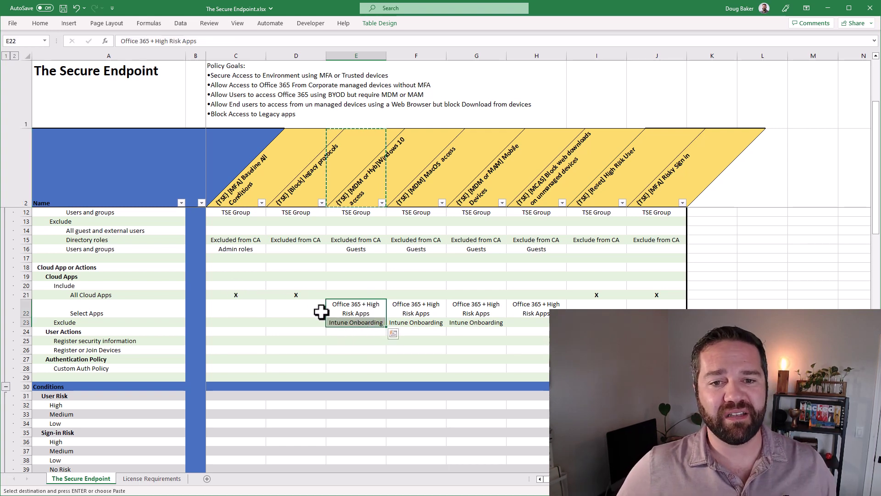
pyautogui.hotkey('ctrl', 'v')
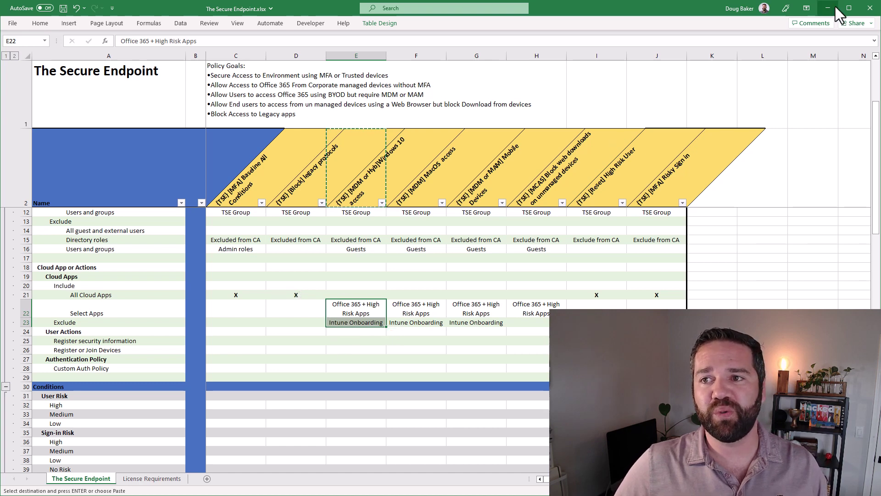
pyautogui.hotkey('alt', 'Tab')
# Create a new policy named (TSE) [MDM or Hyb]Windows 10 access applying to All users.
pyautogui.click(169, 110)
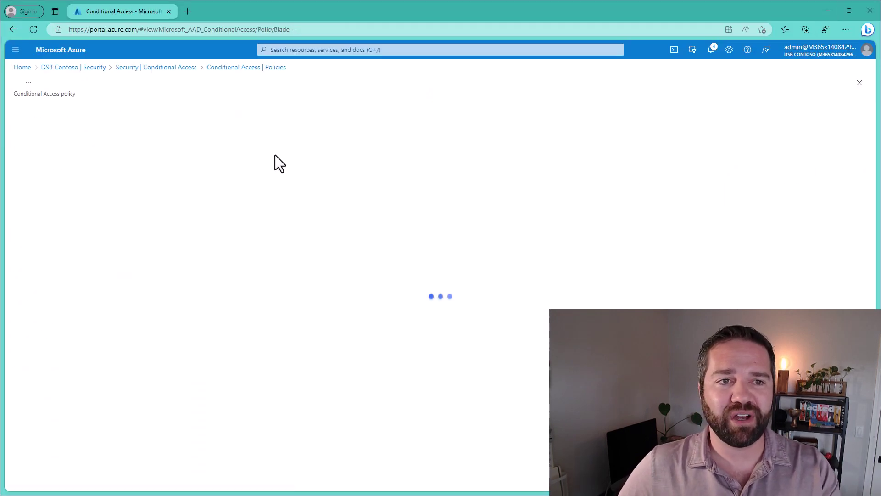
pyautogui.hotkey('ctrl', 'v')
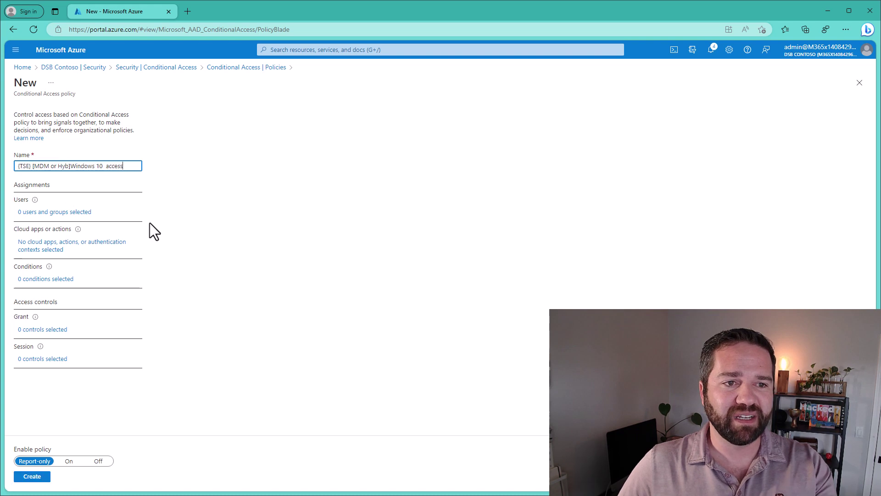
pyautogui.click(40, 212)
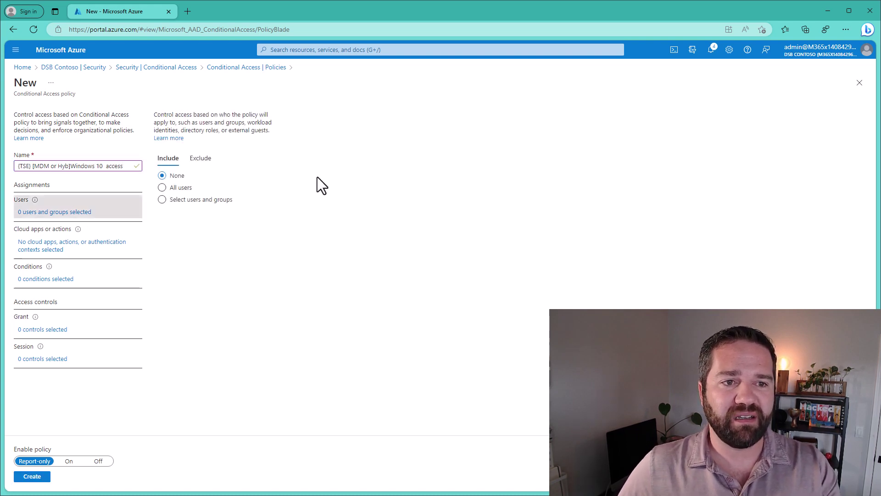
pyautogui.click(184, 188)
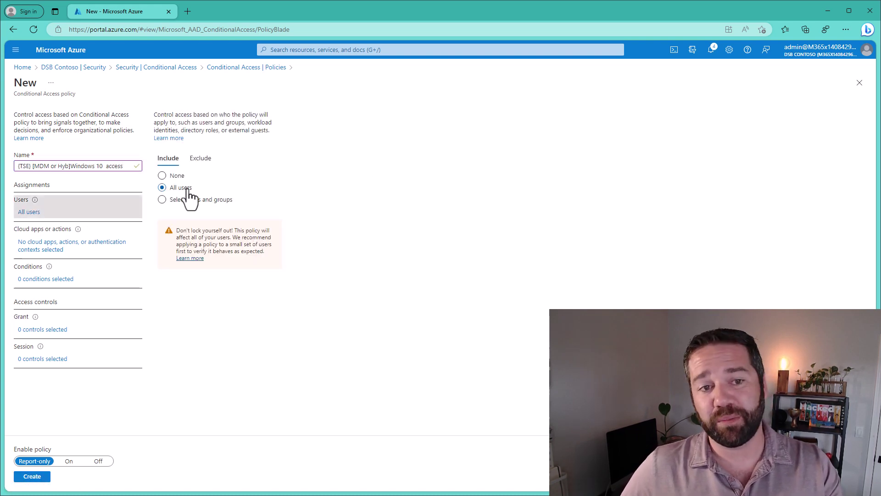
# Set the policy's cloud apps, first selecting Office 365, then switching to All cloud apps.
pyautogui.click(64, 250)
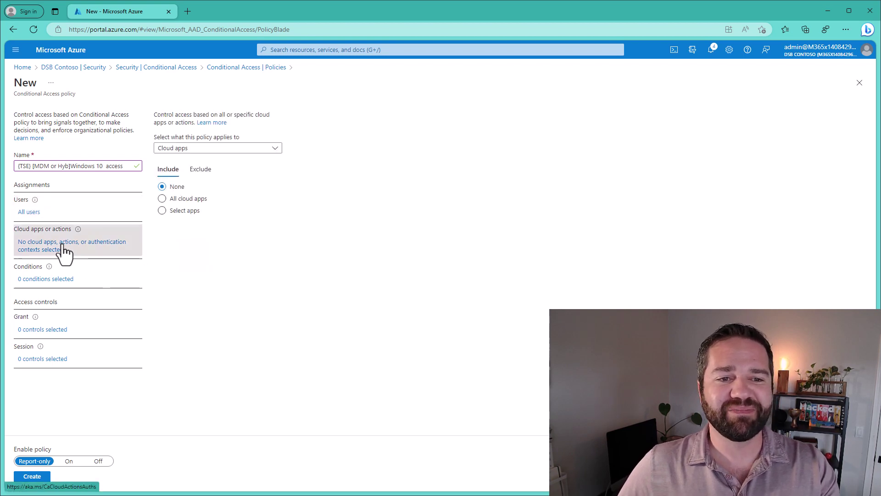
pyautogui.click(184, 210)
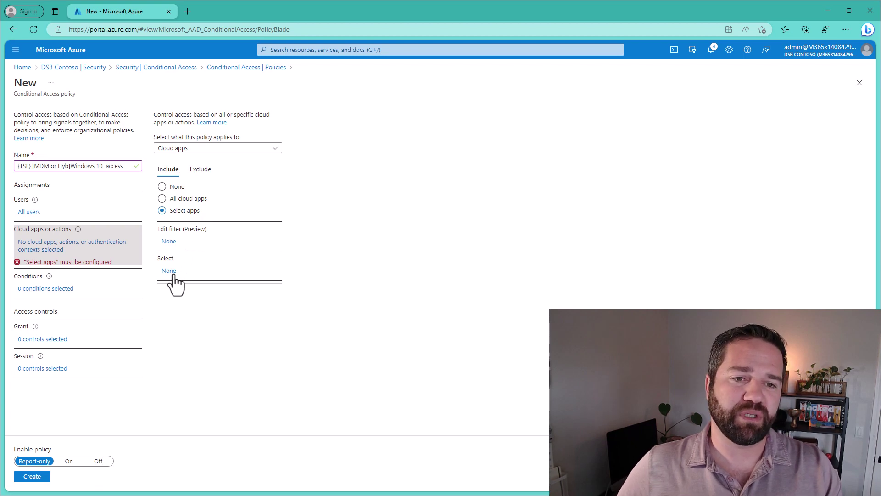
pyautogui.click(173, 275)
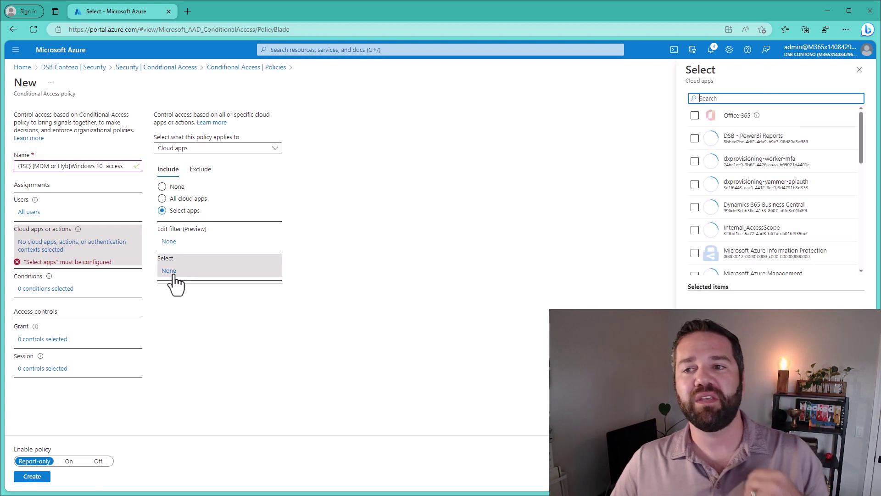
pyautogui.click(695, 115)
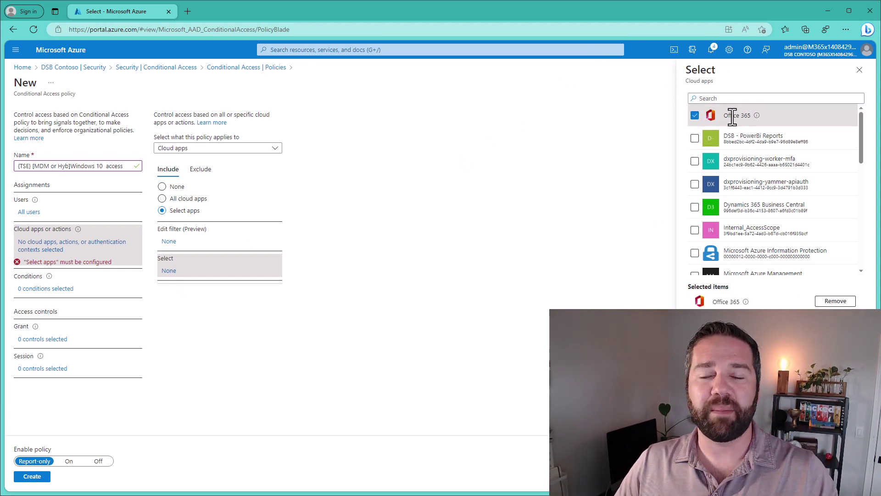
pyautogui.click(725, 97)
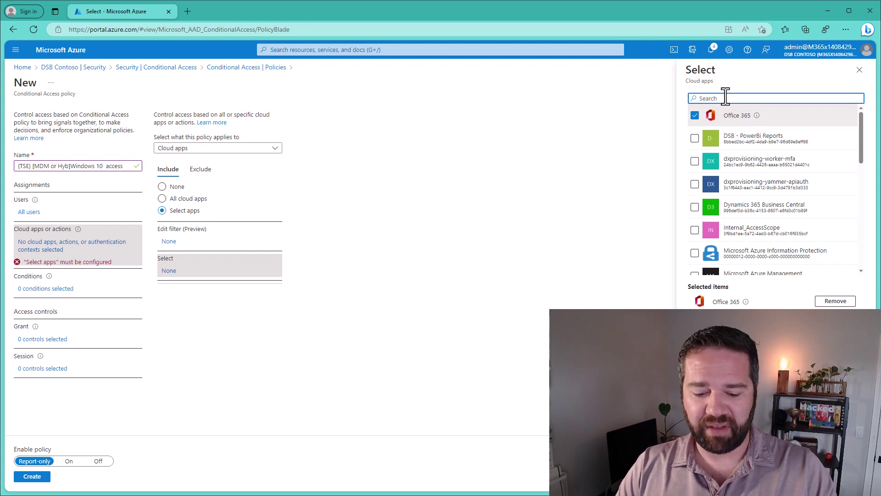
pyautogui.write('for')
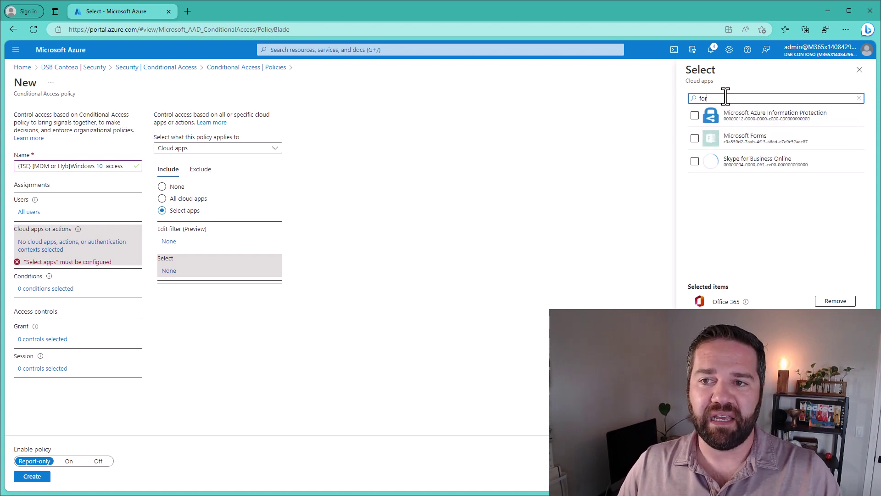
pyautogui.press('BackSpace')
pyautogui.press('BackSpace')
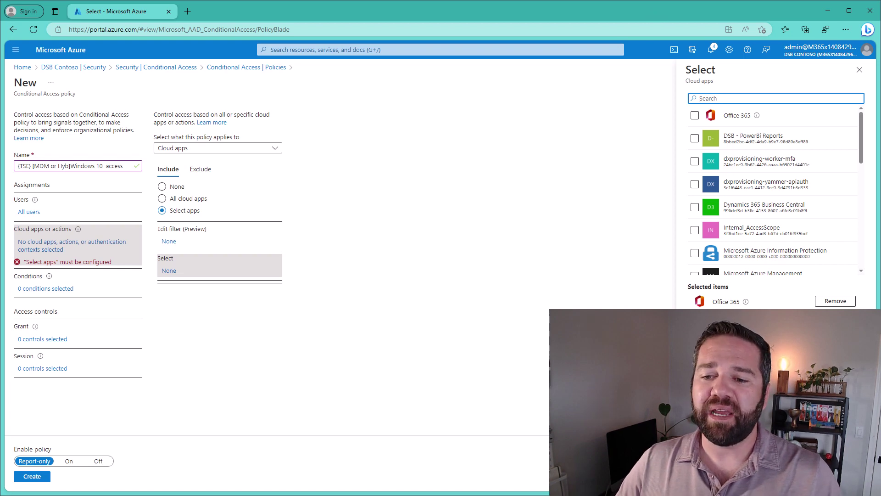
pyautogui.click(700, 477)
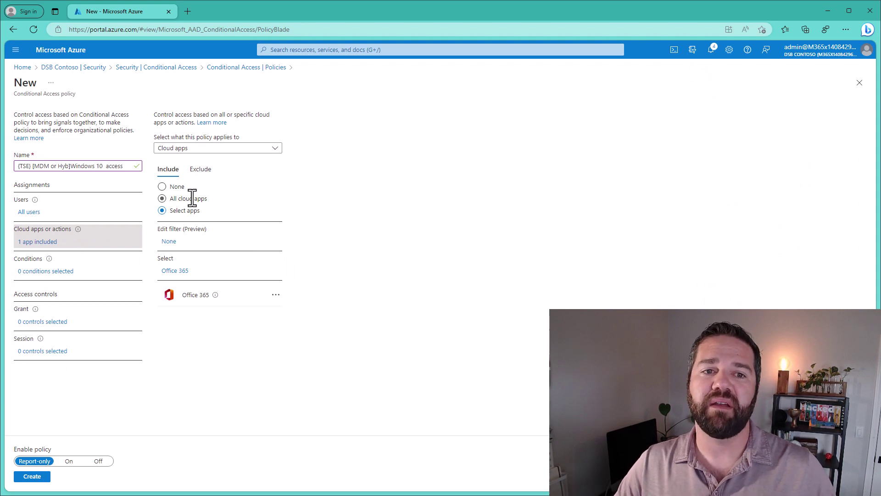
pyautogui.click(192, 198)
pyautogui.click(199, 169)
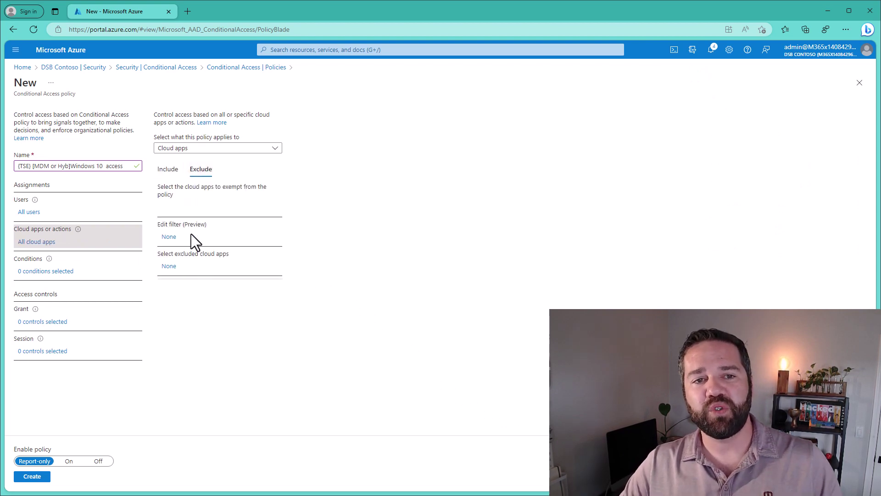
# Search excluded cloud apps for 'int' and tick Microsoft Intune Enrollment.
pyautogui.click(168, 266)
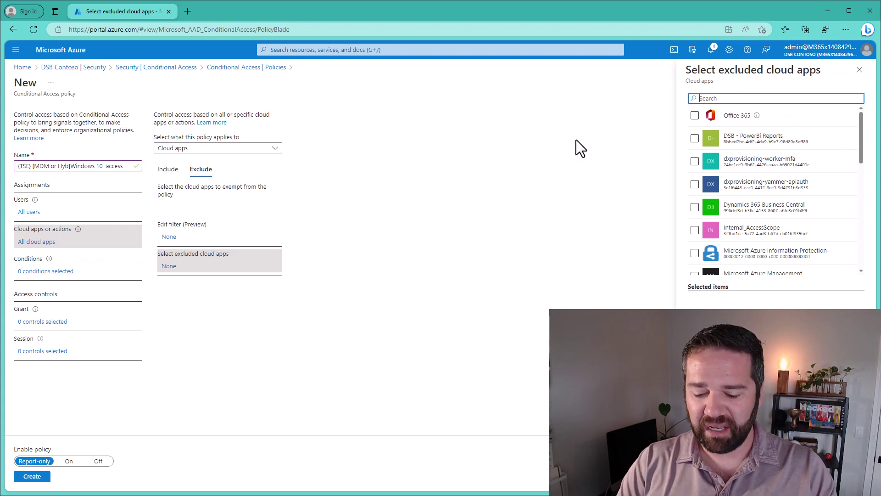
pyautogui.write('itu')
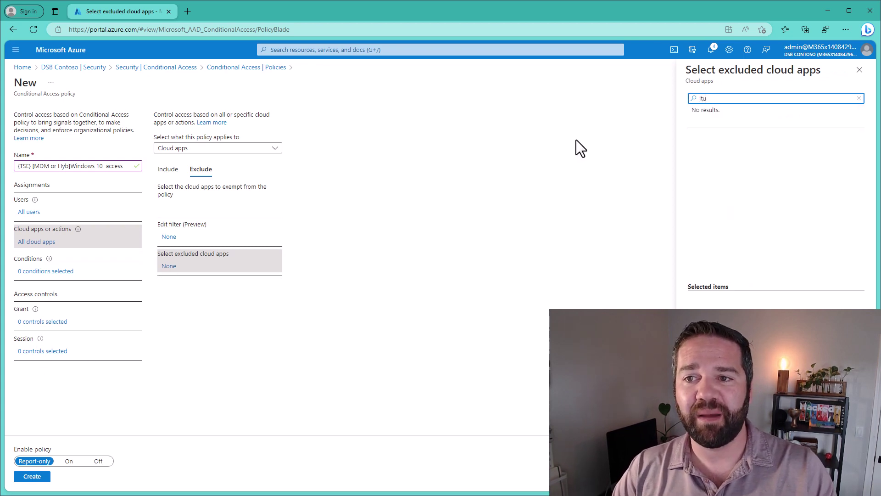
pyautogui.press('BackSpace')
pyautogui.press('BackSpace')
pyautogui.write('nt')
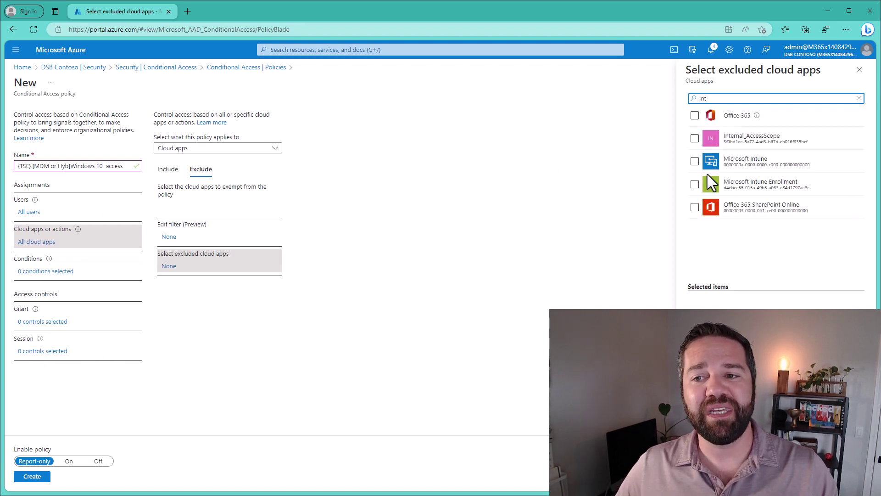
pyautogui.click(694, 184)
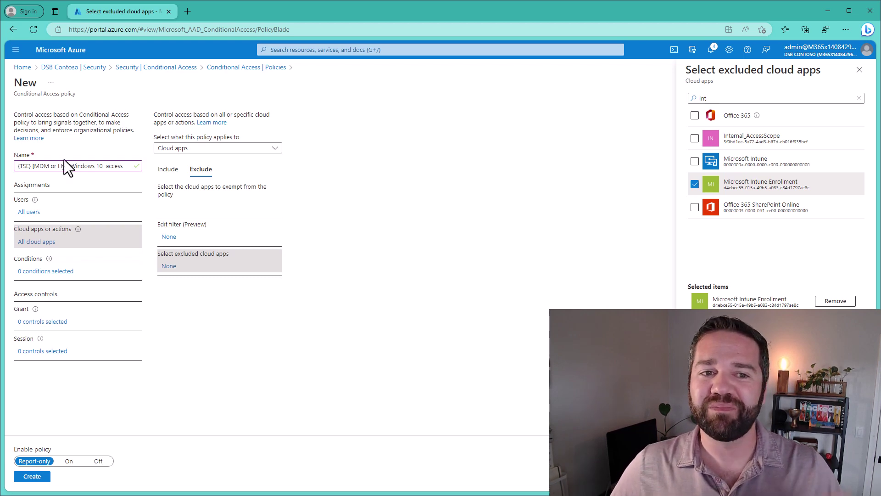
# Discard the unsaved Intune exclusion and set the included apps back to Select apps.
pyautogui.click(168, 169)
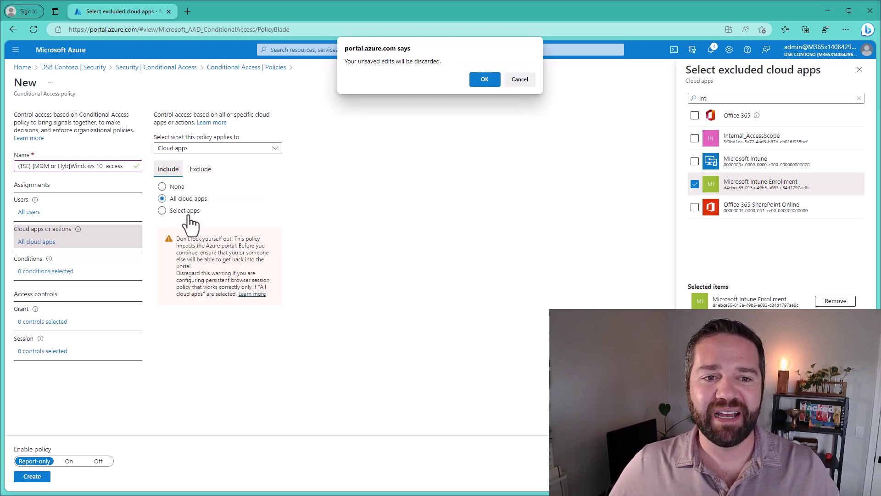
pyautogui.click(484, 78)
pyautogui.click(188, 212)
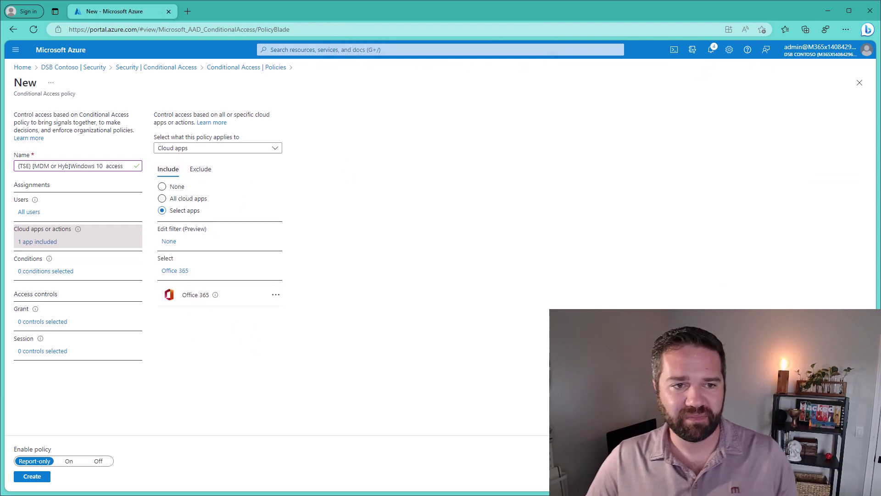
# Check the Windows device platform and mobile/desktop client rows in the workbook, then open the policy's Conditions.
pyautogui.hotkey('alt', 'Tab')
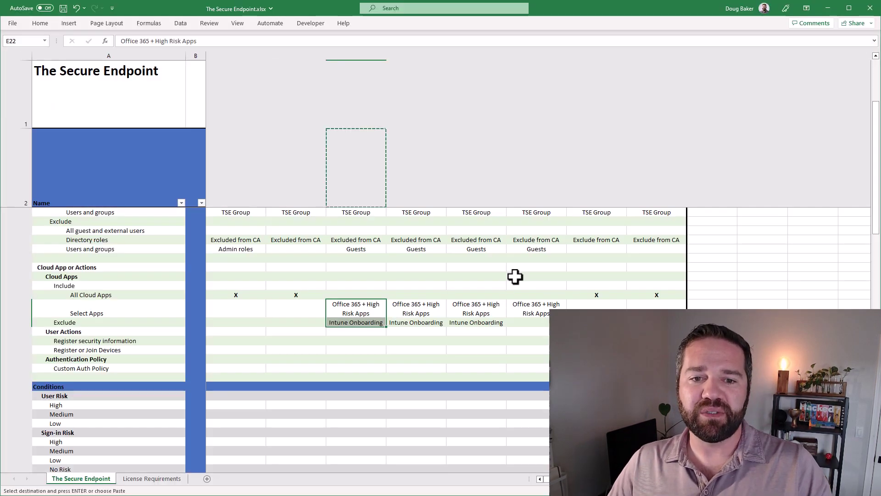
pyautogui.scroll(-8, 369, 379)
pyautogui.scroll(-2, 367, 390)
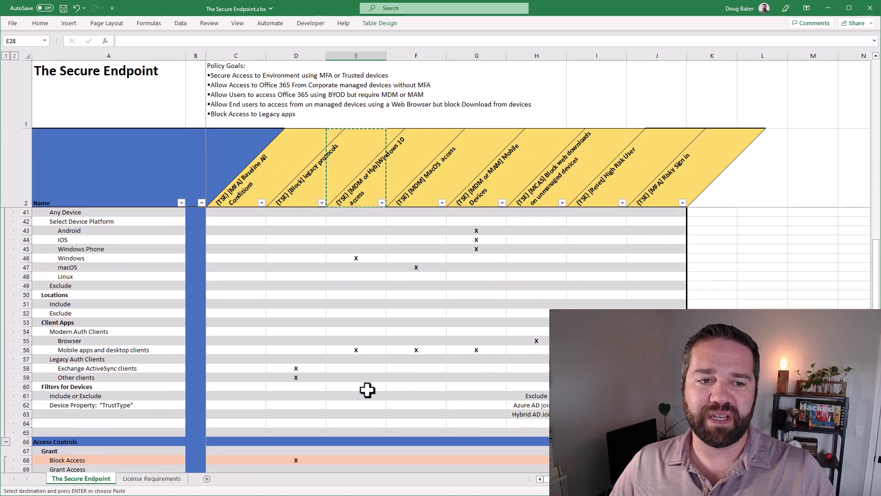
pyautogui.click(84, 258)
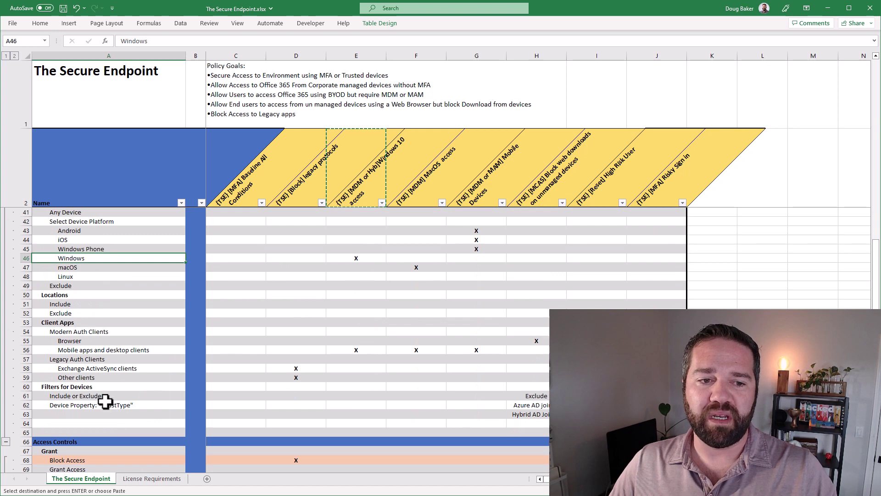
pyautogui.click(73, 350)
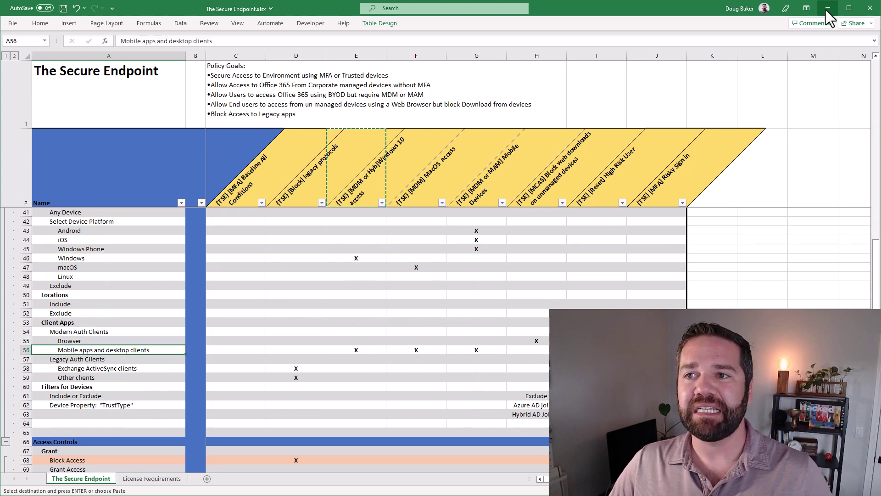
pyautogui.hotkey('alt', 'Tab')
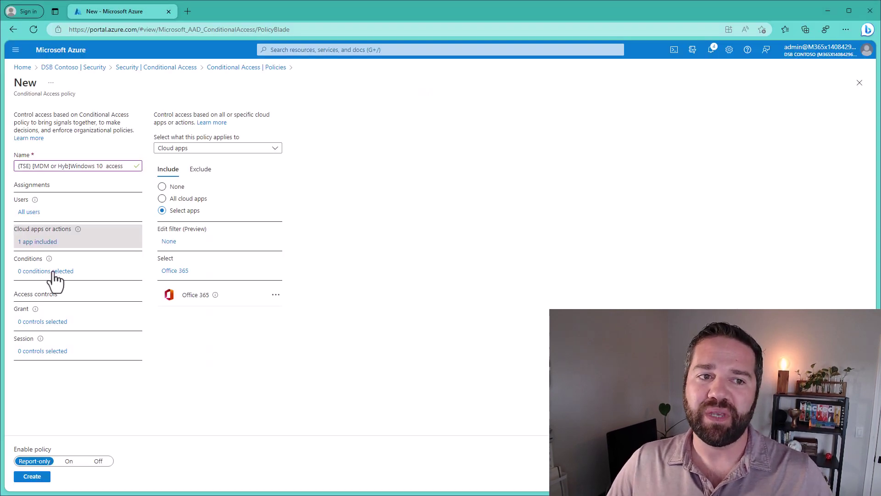
pyautogui.click(50, 268)
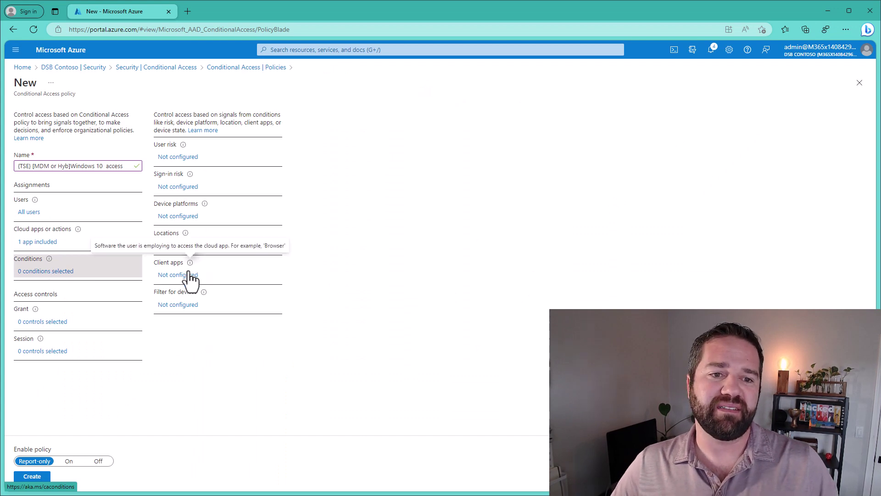
# Turn on the device platform condition with Windows as the only selected platform.
pyautogui.click(178, 217)
pyautogui.click(762, 134)
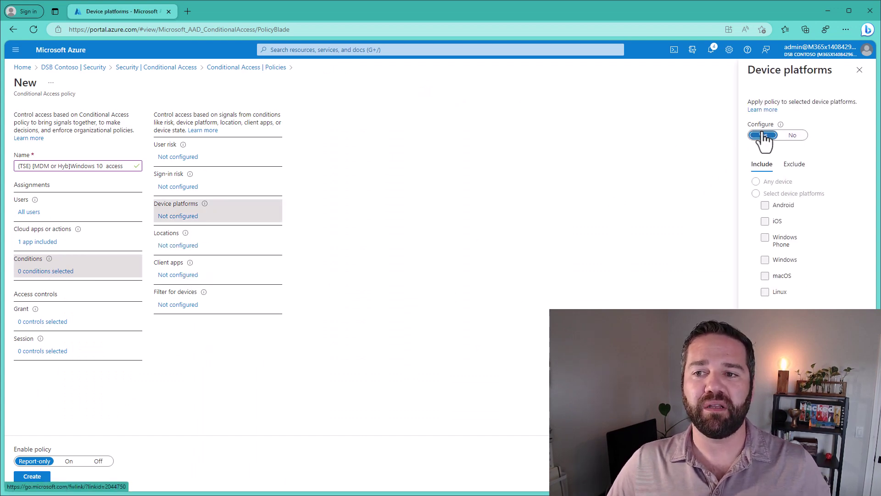
pyautogui.click(755, 193)
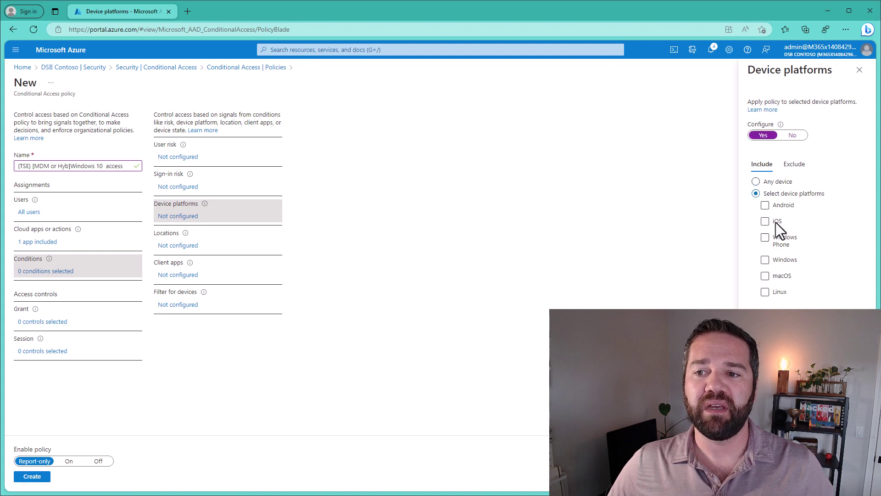
pyautogui.click(770, 260)
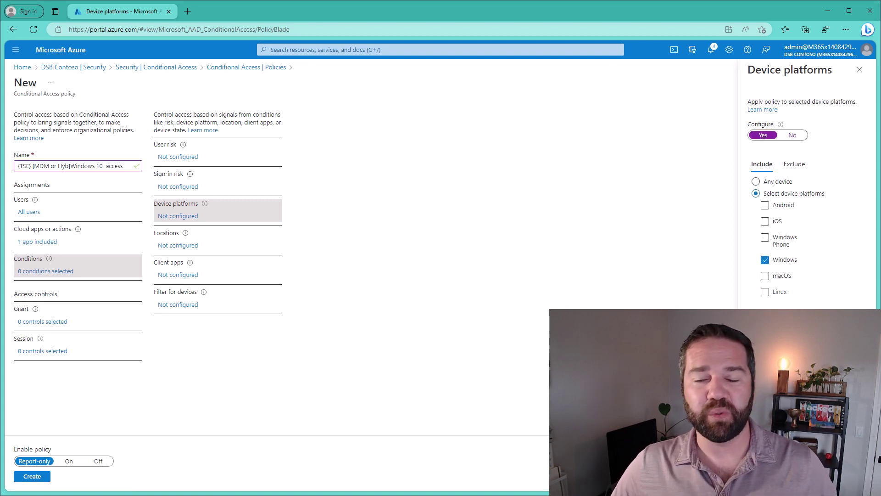
pyautogui.click(759, 478)
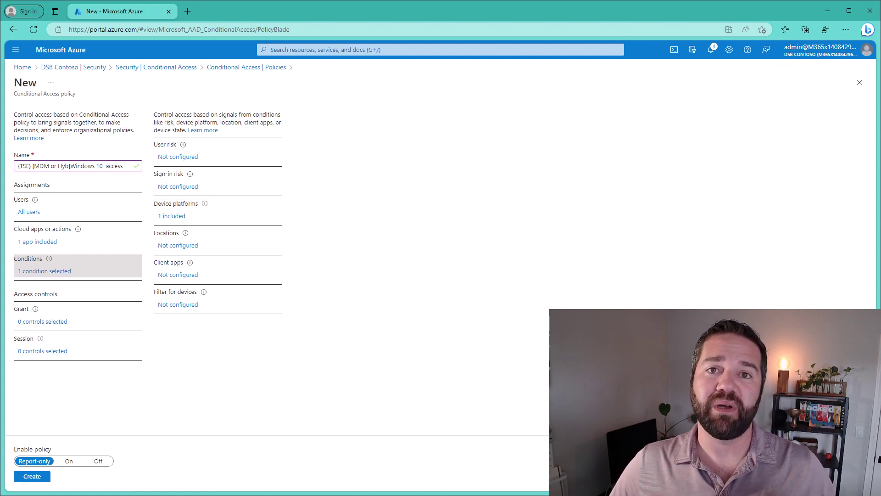
# Restrict client apps to Mobile apps and desktop clients, clearing Browser, Exchange ActiveSync and Other clients.
pyautogui.click(178, 274)
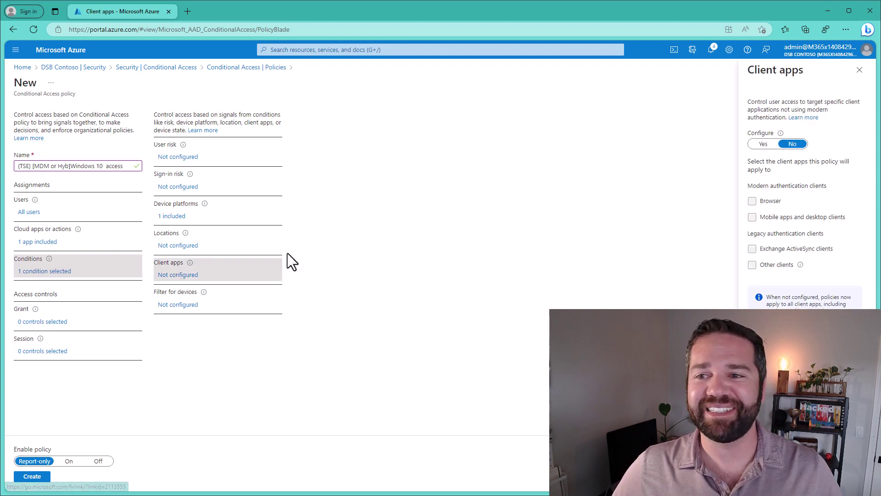
pyautogui.click(762, 144)
pyautogui.click(752, 201)
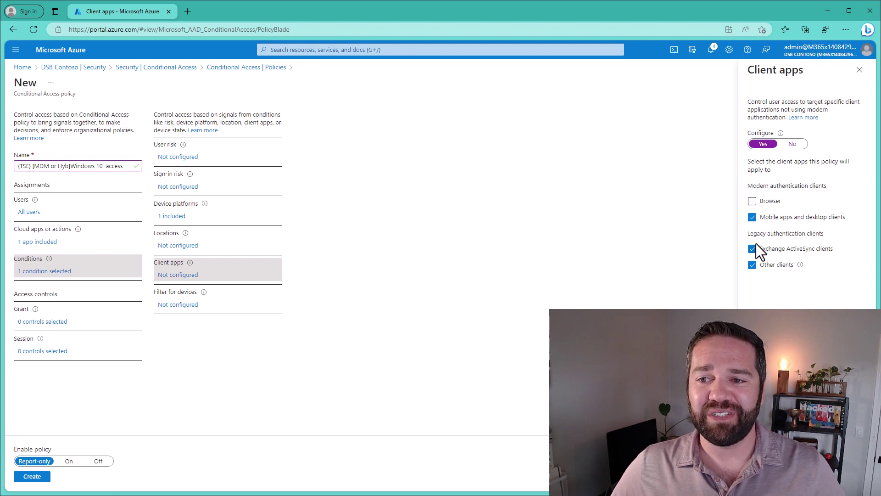
pyautogui.click(753, 248)
pyautogui.click(753, 265)
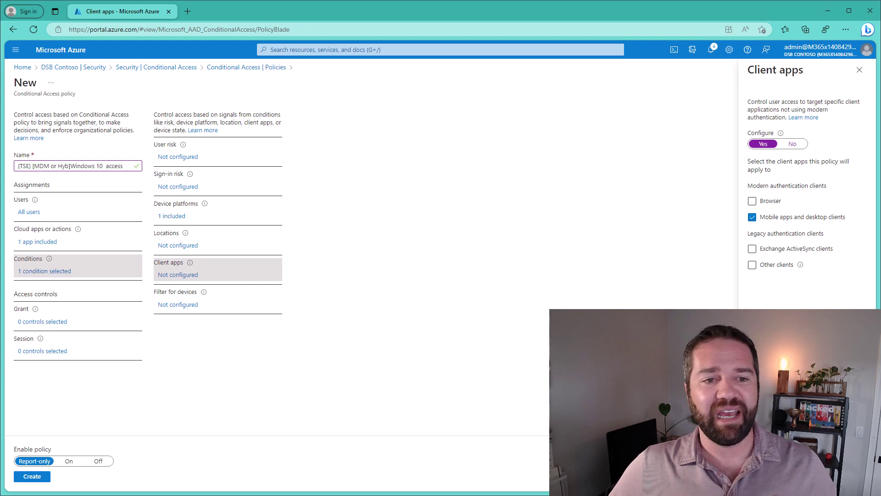
pyautogui.click(758, 476)
pyautogui.click(27, 321)
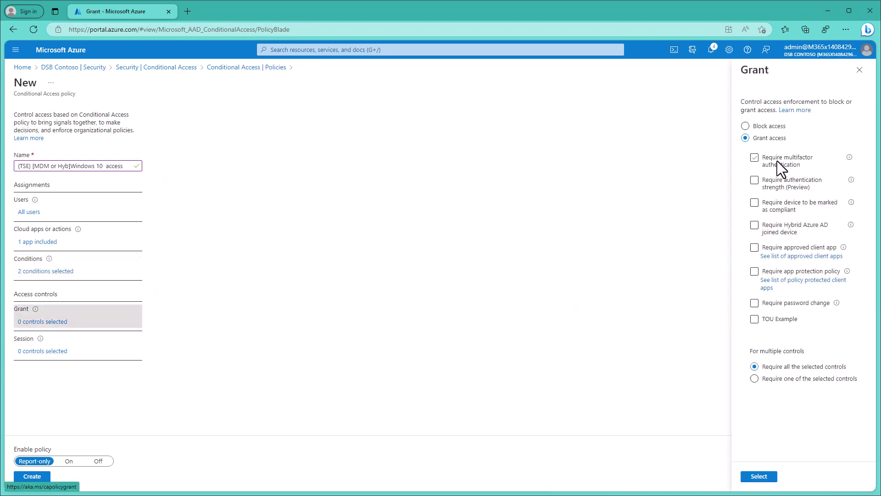
# Grant access for a Hybrid Azure AD joined or compliant device, requiring one of the controls.
pyautogui.click(779, 233)
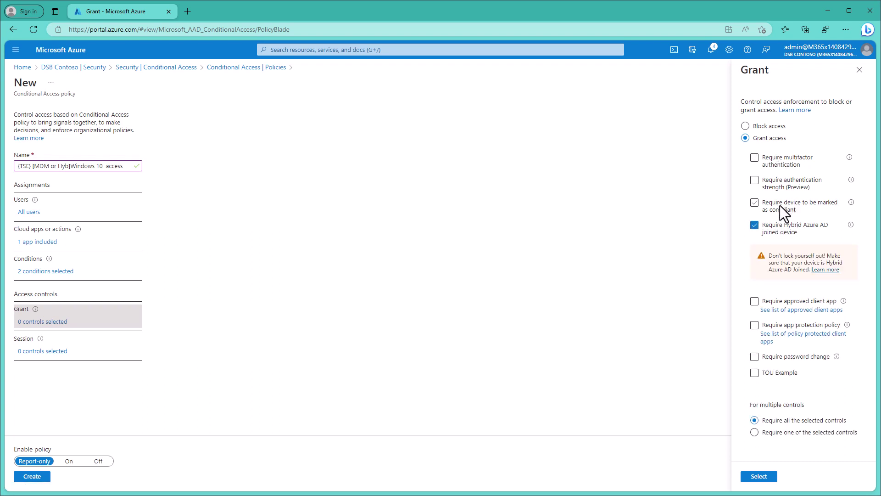
pyautogui.click(780, 205)
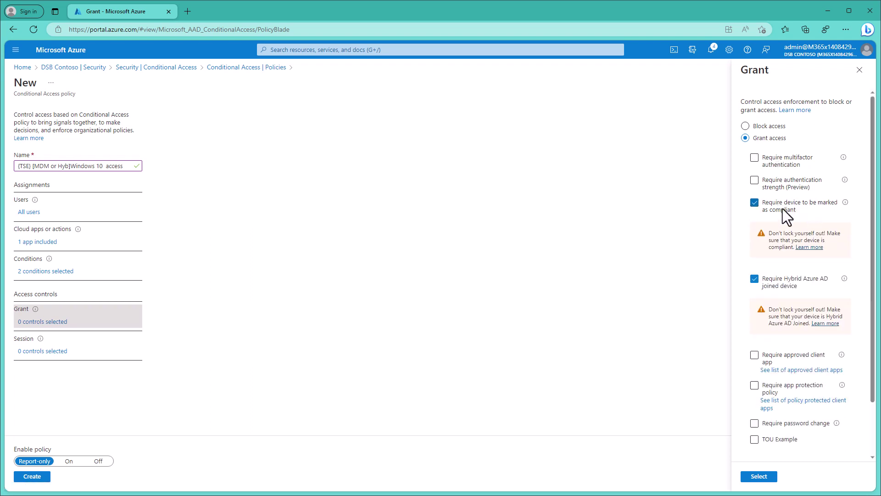
pyautogui.scroll(-2, 798, 358)
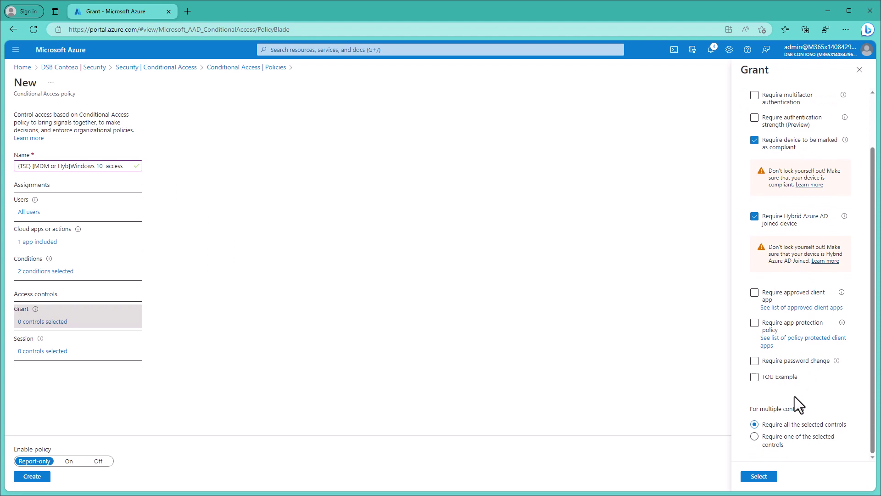
pyautogui.click(776, 444)
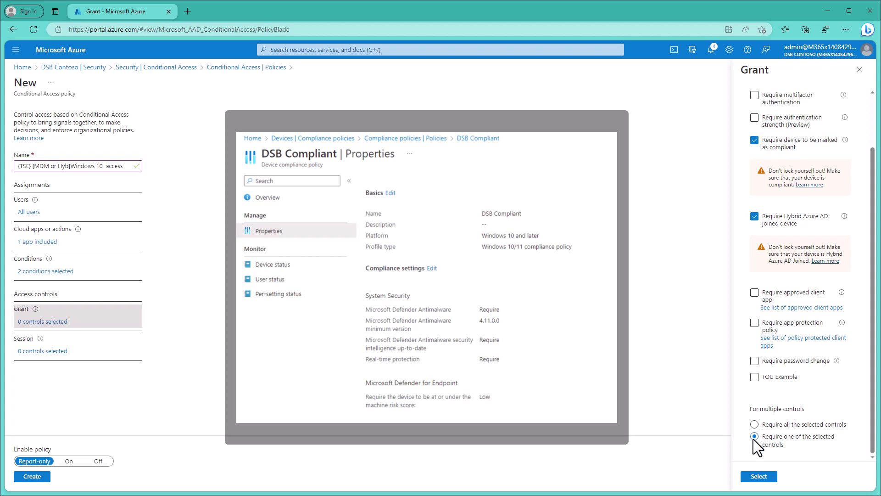
pyautogui.click(762, 477)
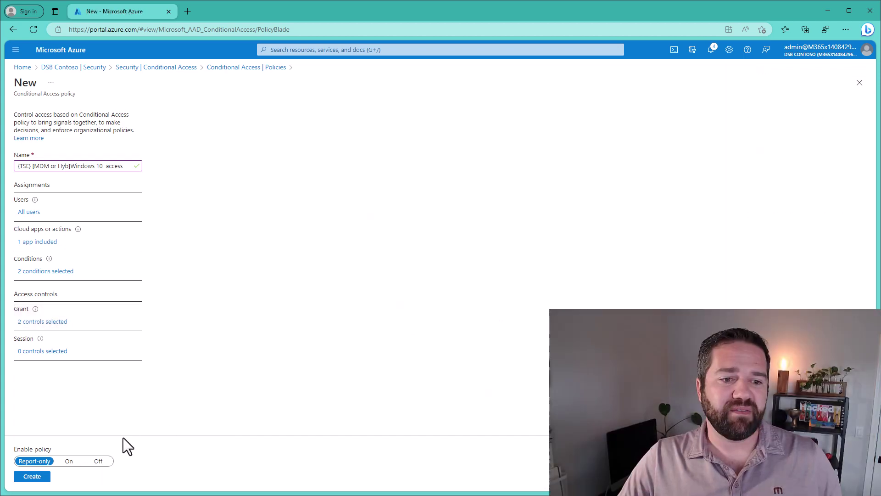
# Switch the Windows 10 access policy On and create it.
pyautogui.click(68, 461)
pyautogui.click(32, 476)
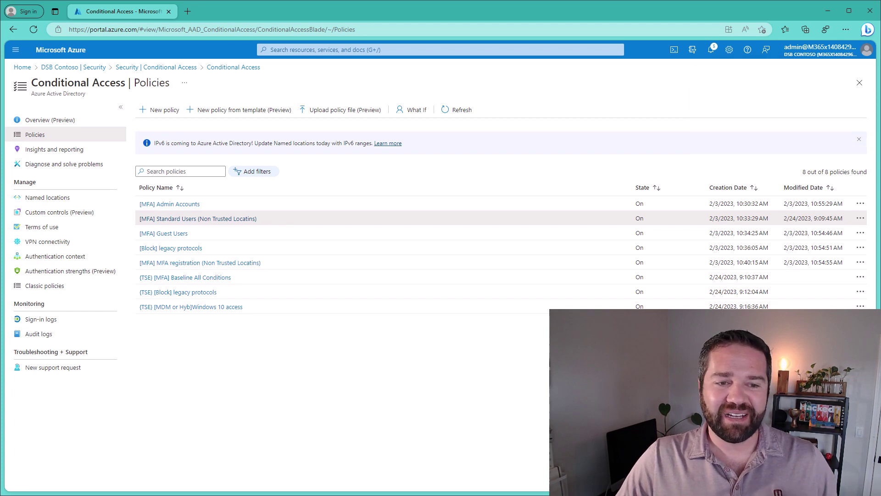
pyautogui.hotkey('alt', 'Tab')
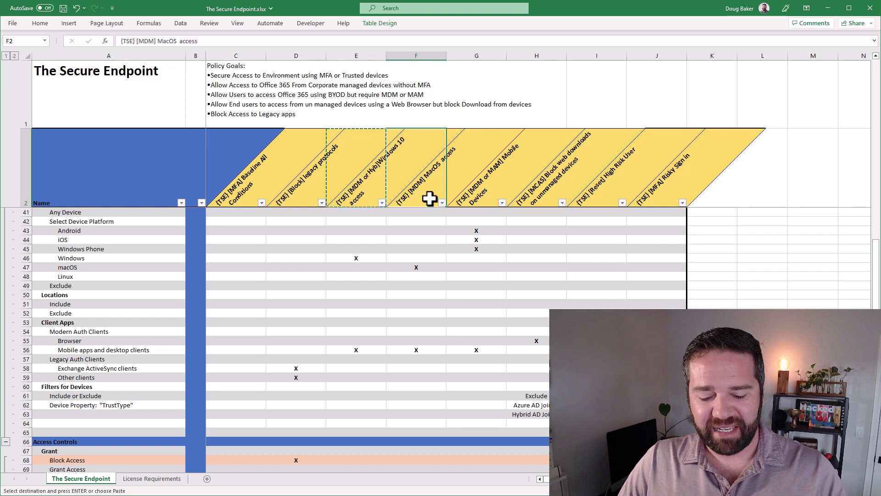
# Copy the '[TSE] [MDM] MacOS access' name from cell F2 and start a new Conditional Access policy.
pyautogui.hotkey('ctrl', 'c')
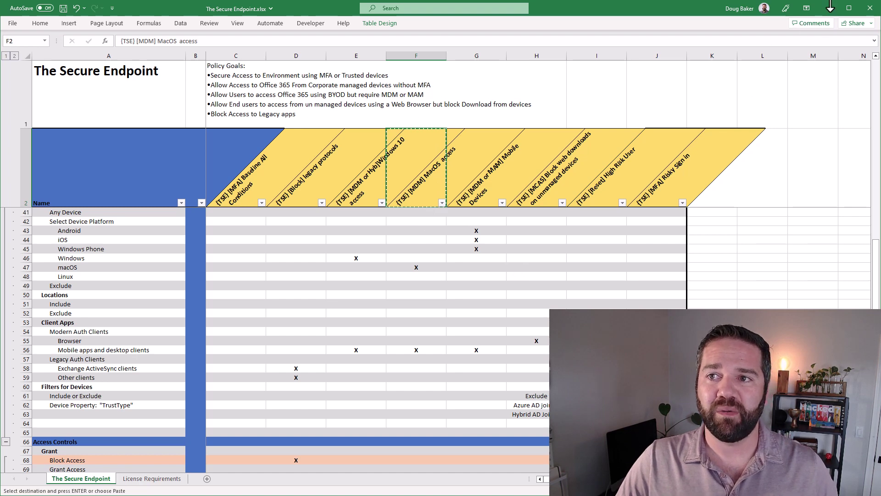
pyautogui.click(828, 8)
pyautogui.click(158, 111)
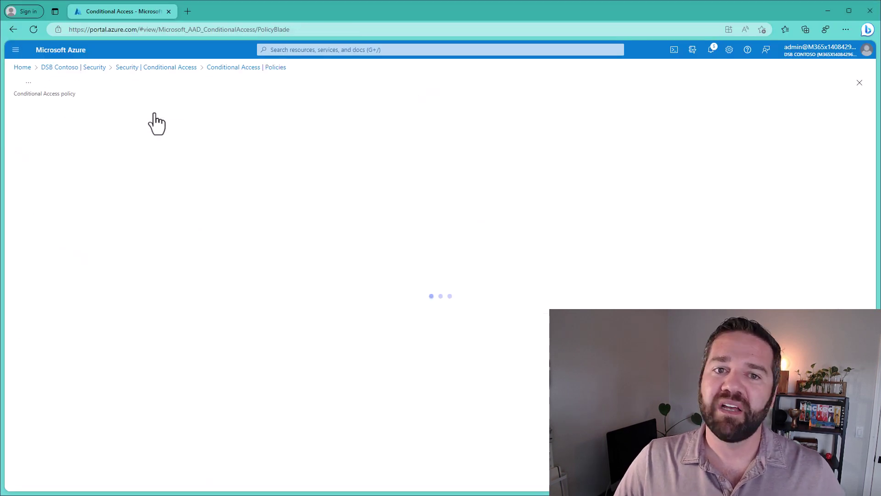
# Name the policy '{TSE} [MDM] MacOS access' and assign it to the {TSE} Demo Users group.
pyautogui.click(85, 166)
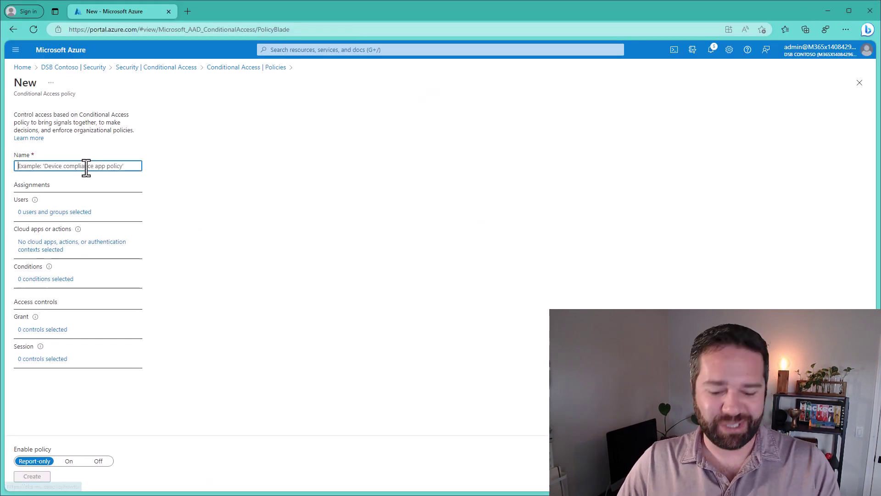
pyautogui.hotkey('ctrl', 'v')
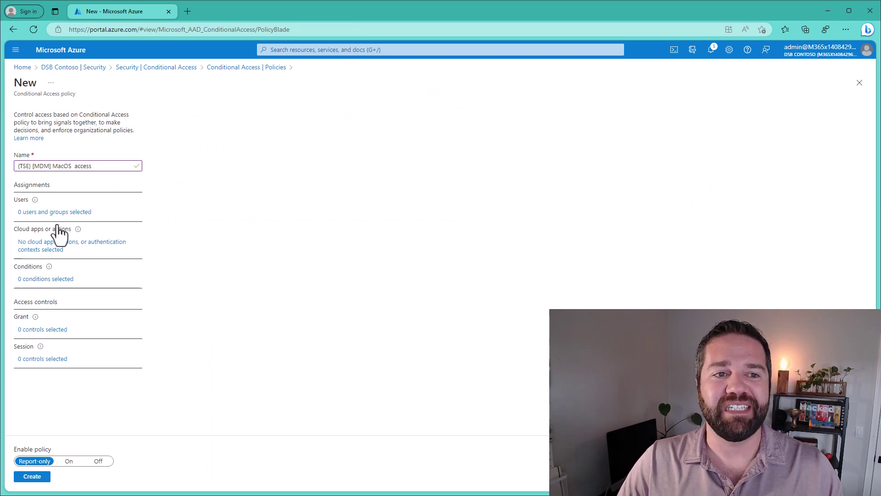
pyautogui.click(114, 209)
pyautogui.click(192, 201)
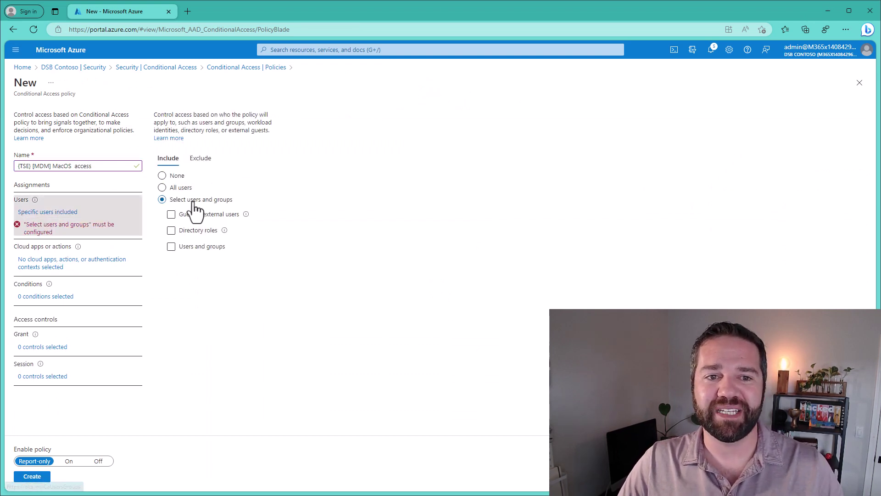
pyautogui.click(199, 247)
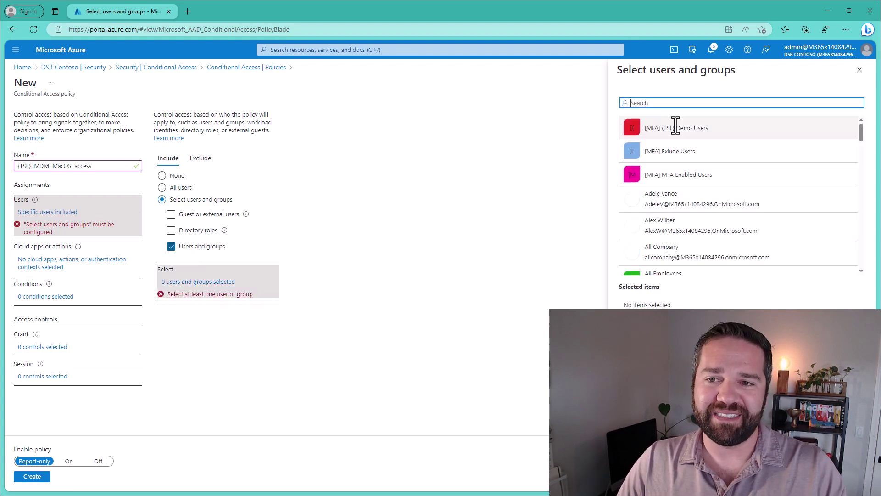
pyautogui.click(677, 128)
pyautogui.click(633, 479)
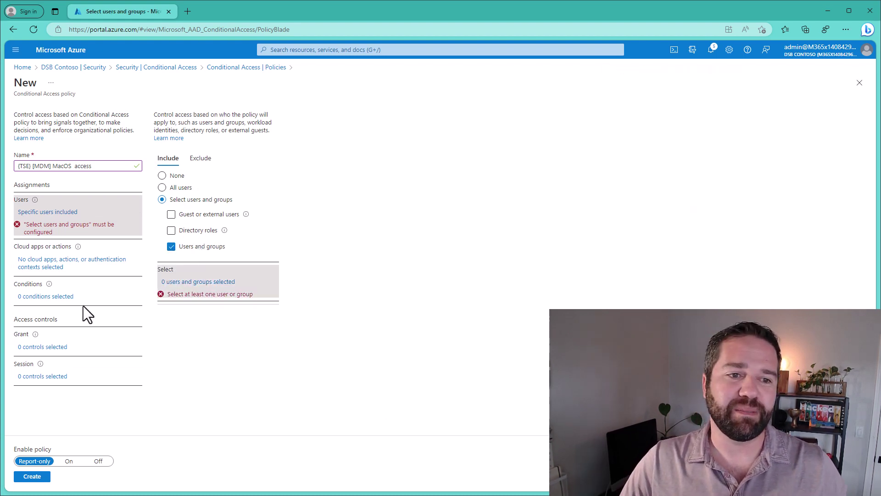
# Set the policy's cloud apps to Office 365 only.
pyautogui.click(43, 248)
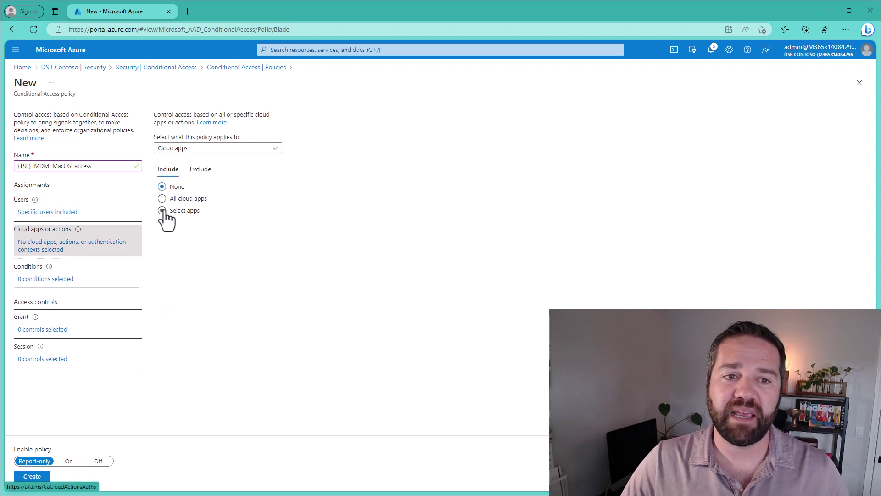
pyautogui.click(162, 210)
pyautogui.click(170, 270)
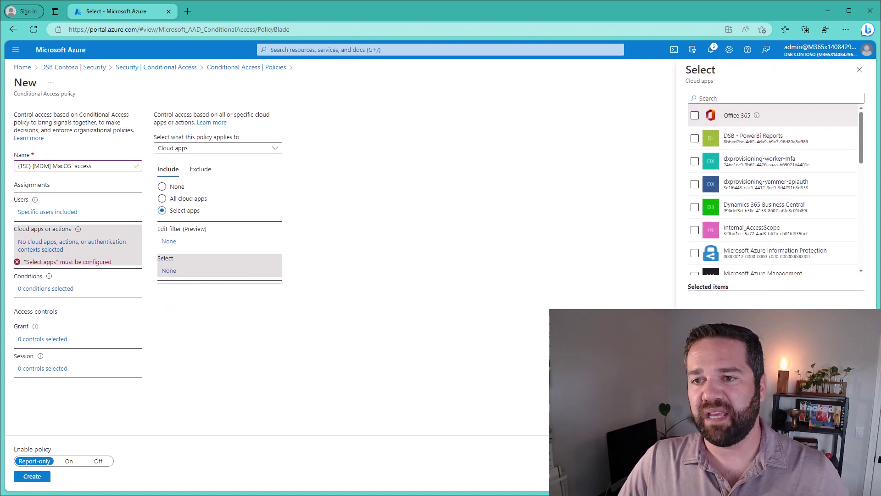
pyautogui.click(695, 115)
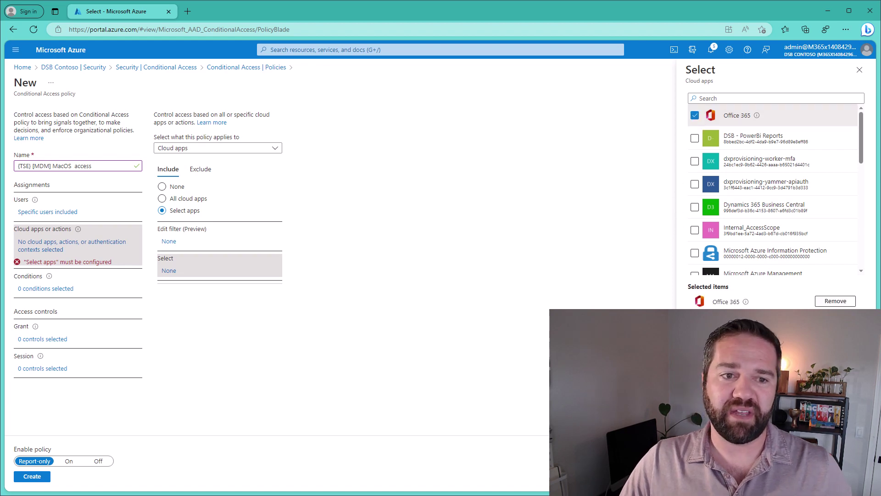
pyautogui.click(702, 477)
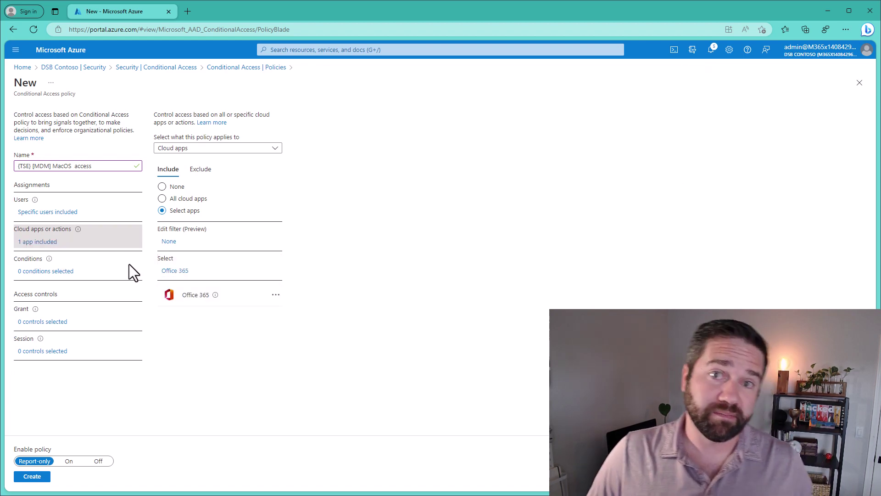
# Turn on the device platform condition with macOS as the only selected platform.
pyautogui.click(64, 272)
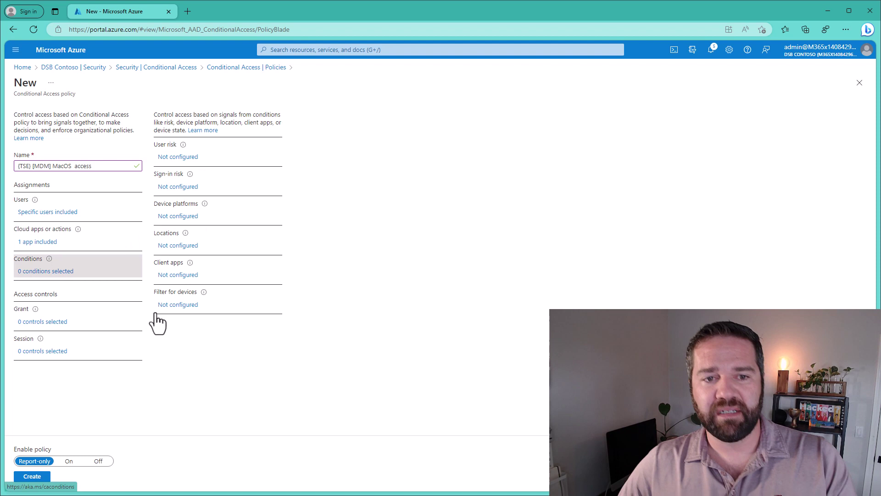
pyautogui.click(185, 216)
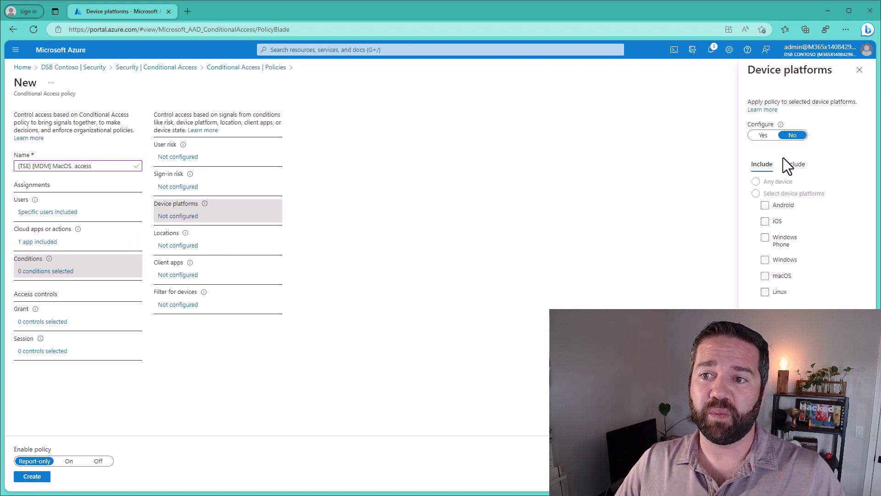
pyautogui.click(761, 135)
pyautogui.click(757, 194)
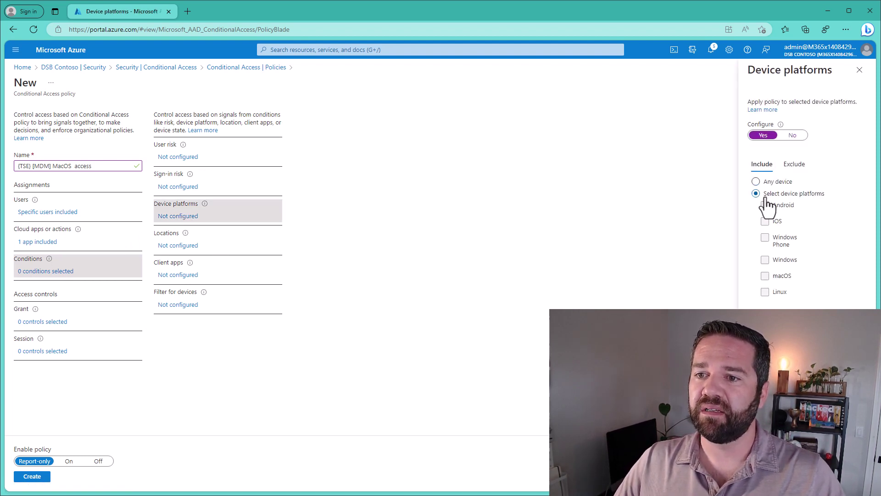
pyautogui.click(773, 274)
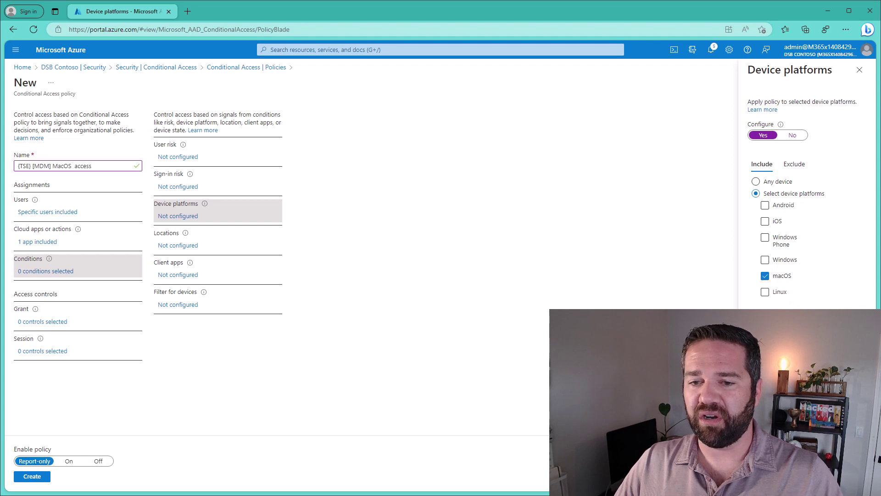
pyautogui.click(761, 477)
# Restrict client apps to Mobile apps and desktop clients, clearing Browser, Exchange ActiveSync and Other clients.
pyautogui.click(175, 275)
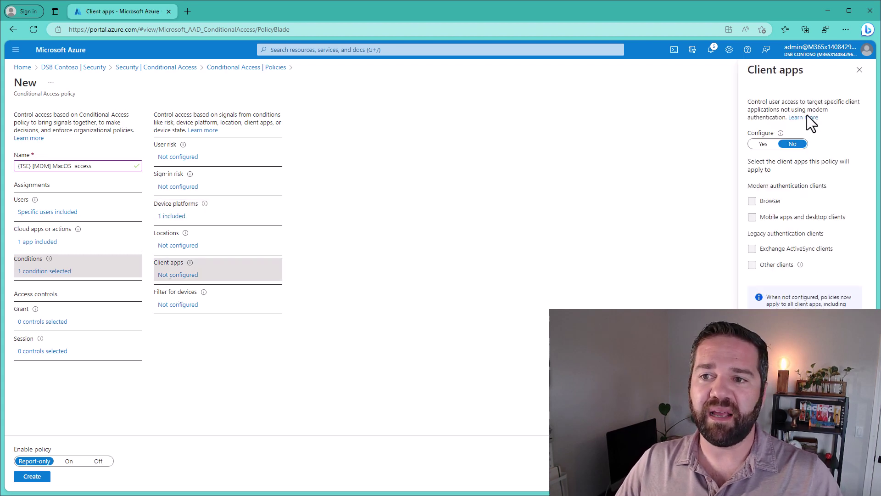
pyautogui.click(763, 143)
pyautogui.click(772, 201)
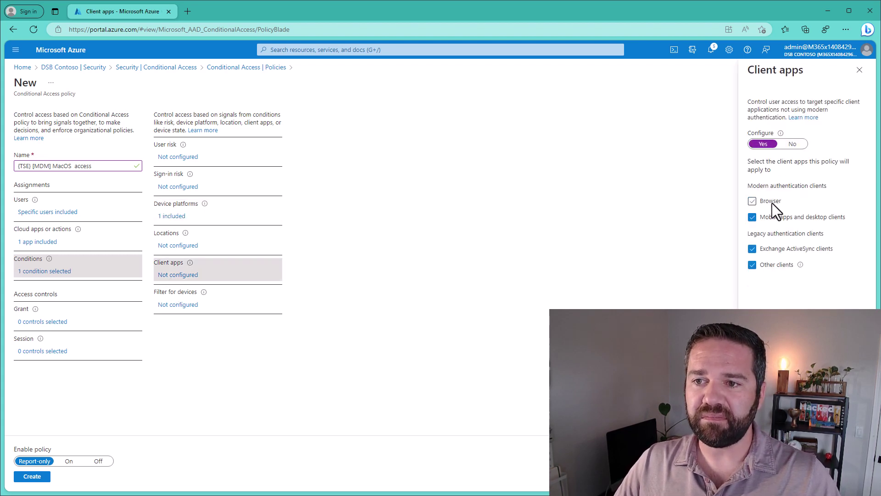
pyautogui.click(770, 248)
pyautogui.click(772, 265)
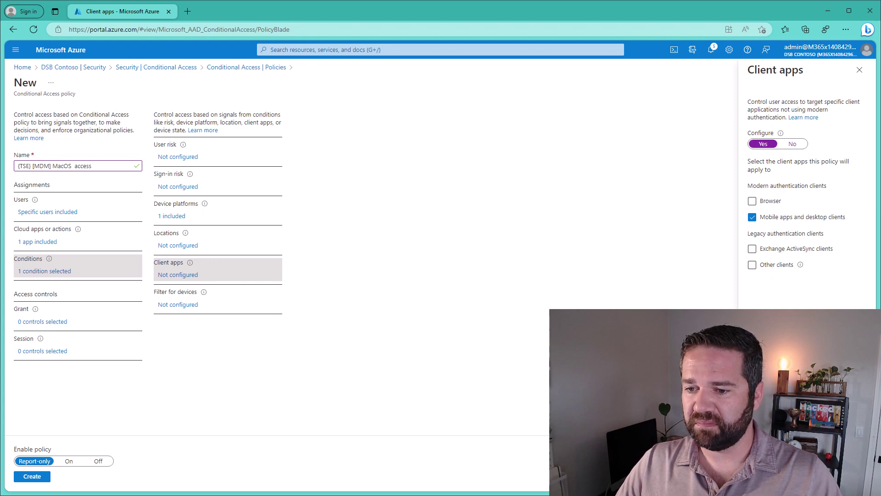
pyautogui.click(762, 478)
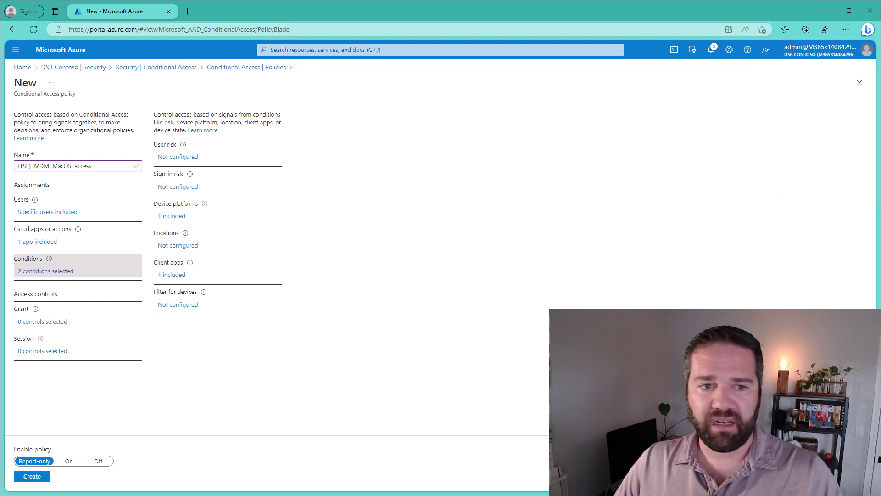
# Grant access only to devices marked as compliant, switch Enable policy to On, and create it.
pyautogui.click(46, 322)
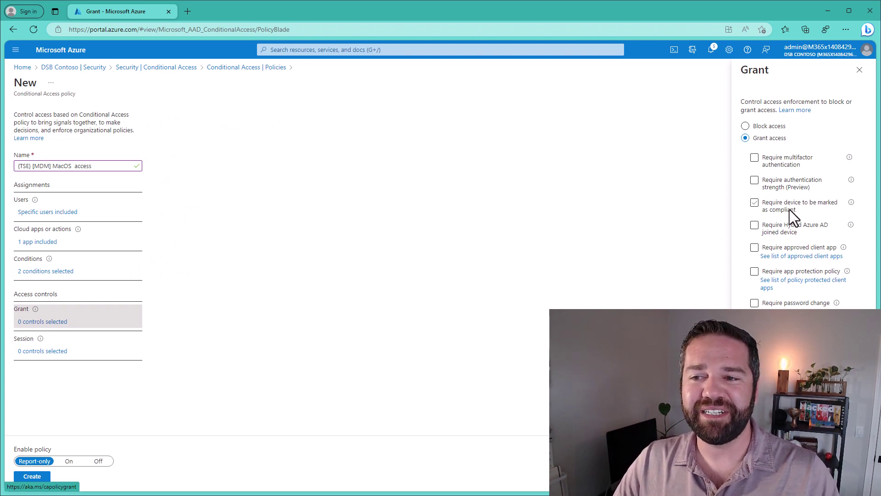
pyautogui.click(790, 209)
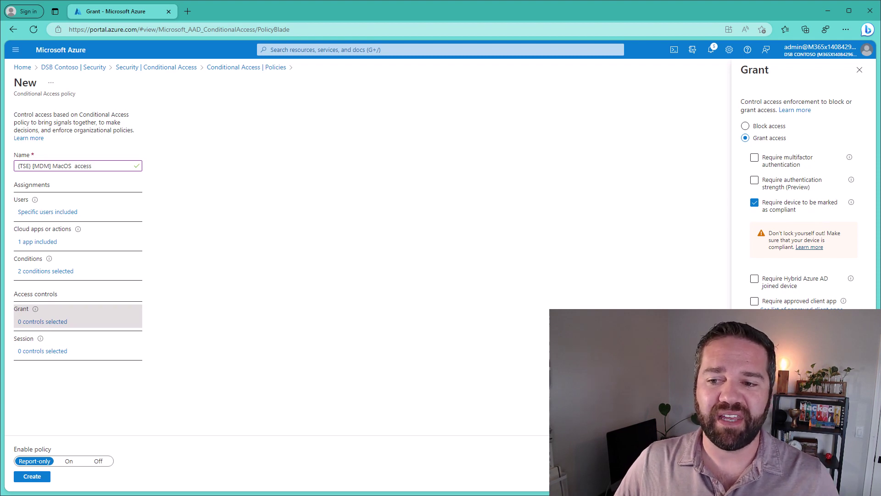
pyautogui.click(68, 460)
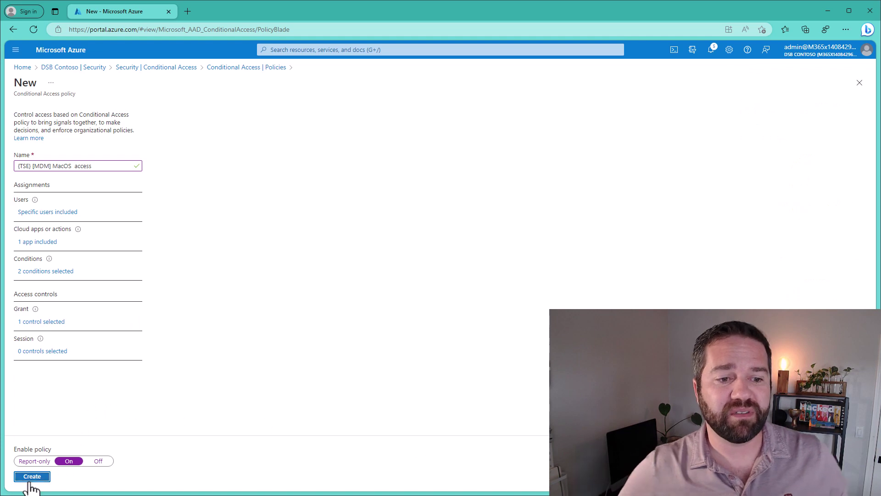
pyautogui.click(31, 479)
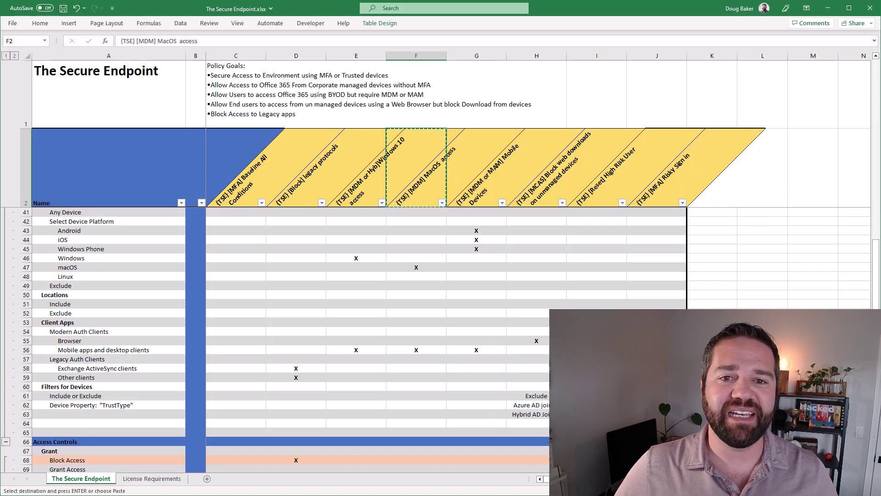
# Copy the Mobile Devices policy name from G2 into a new policy's Name field.
pyautogui.click(484, 192)
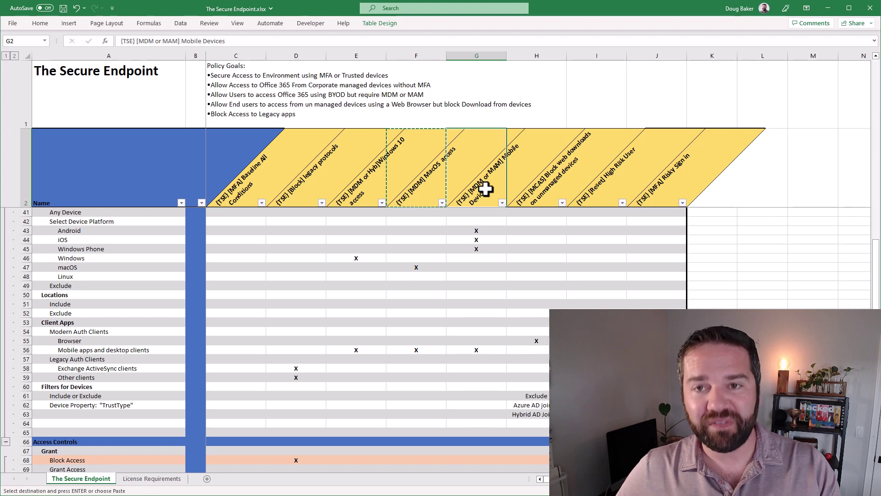
pyautogui.hotkey('ctrl', 'c')
pyautogui.click(828, 9)
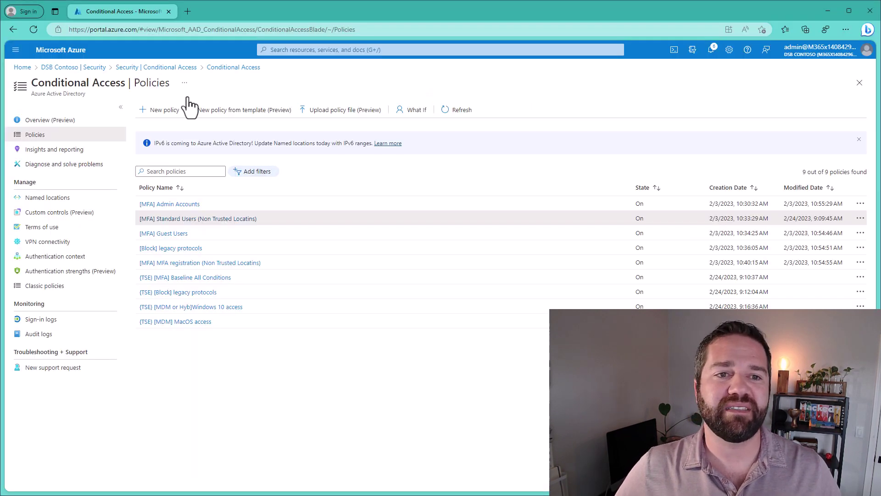
pyautogui.click(170, 113)
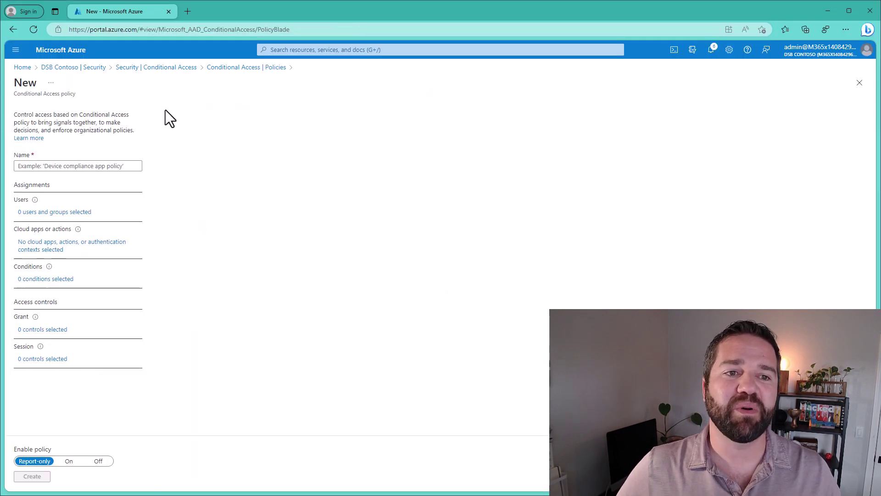
pyautogui.click(76, 164)
pyautogui.hotkey('ctrl', 'v')
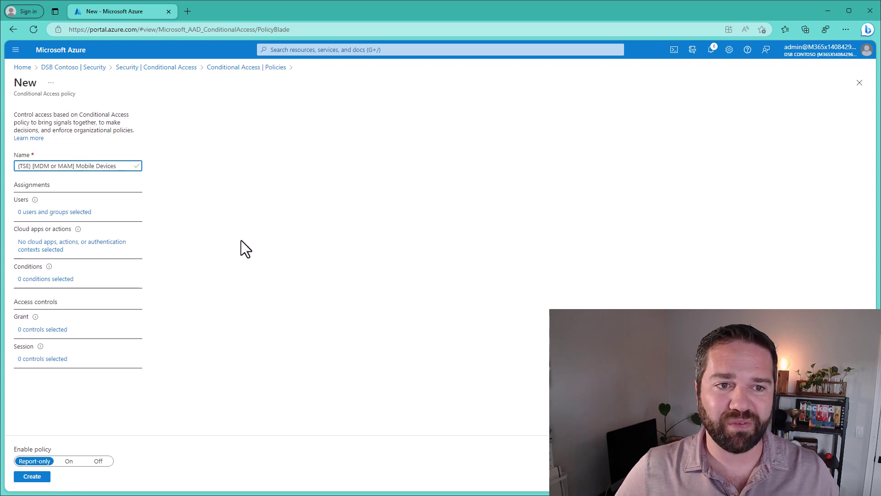
# Assign the policy to the [MFA] (TSE) Demo Users group.
pyautogui.click(41, 212)
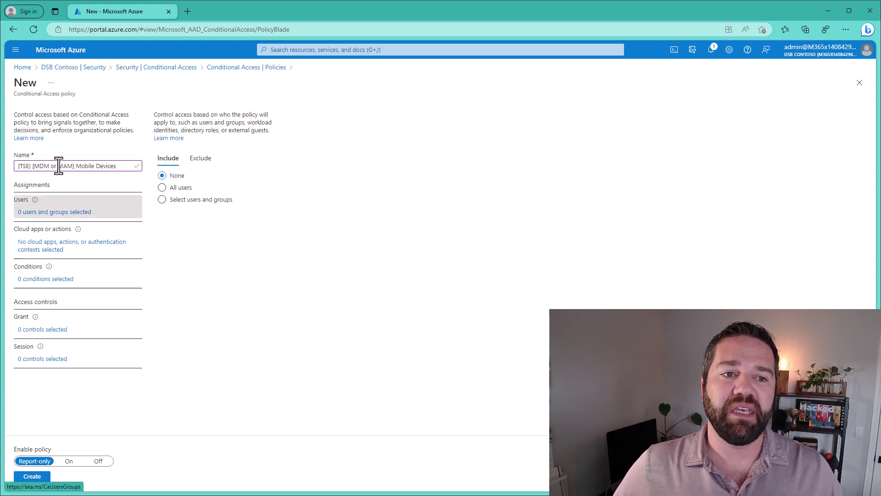
pyautogui.click(173, 203)
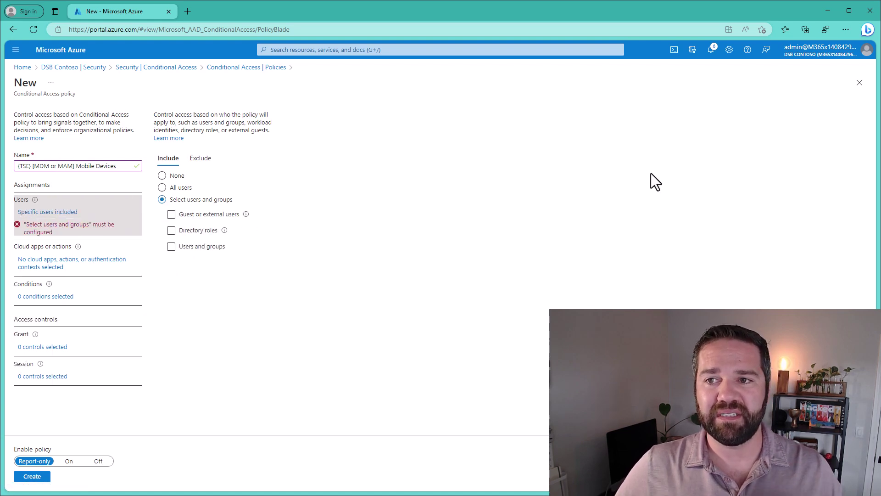
pyautogui.click(197, 230)
pyautogui.click(198, 248)
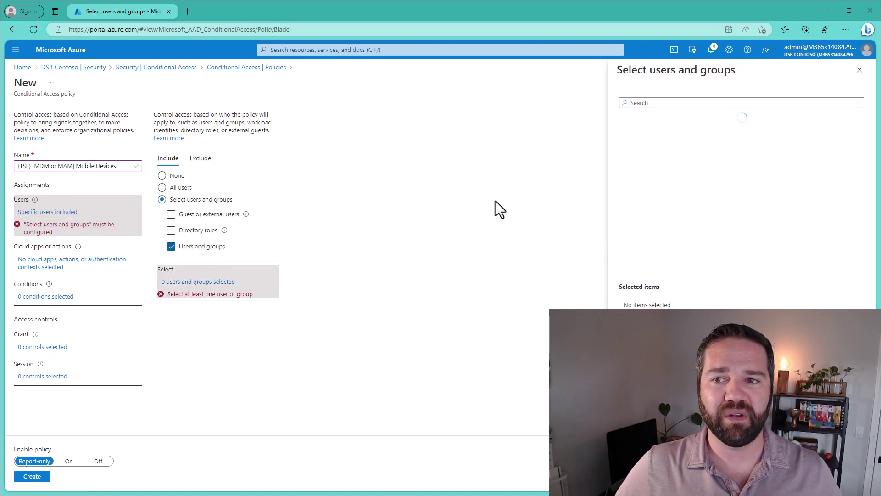
pyautogui.click(676, 127)
pyautogui.click(631, 477)
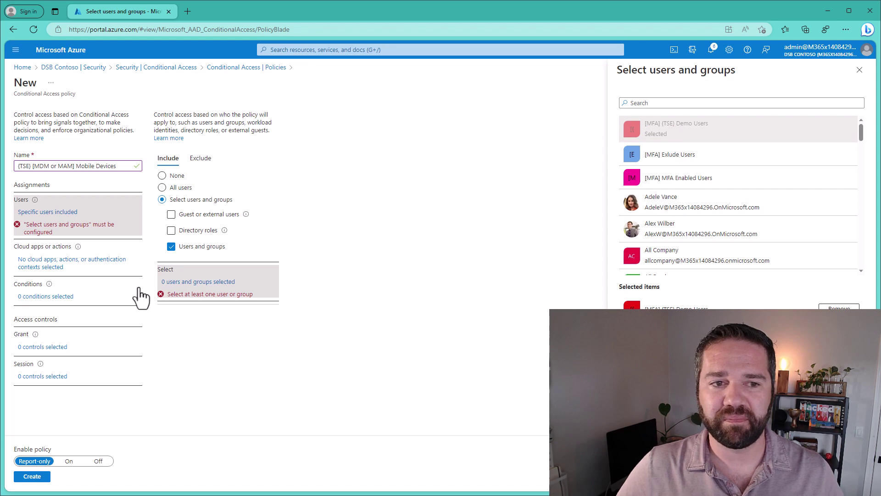
pyautogui.click(51, 249)
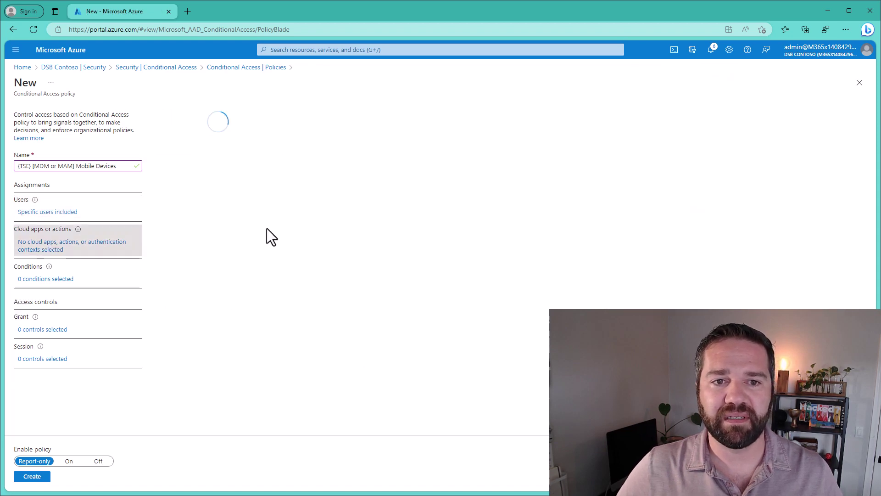
# Choose Select apps and include Office 365 as the policy's only cloud app.
pyautogui.click(171, 212)
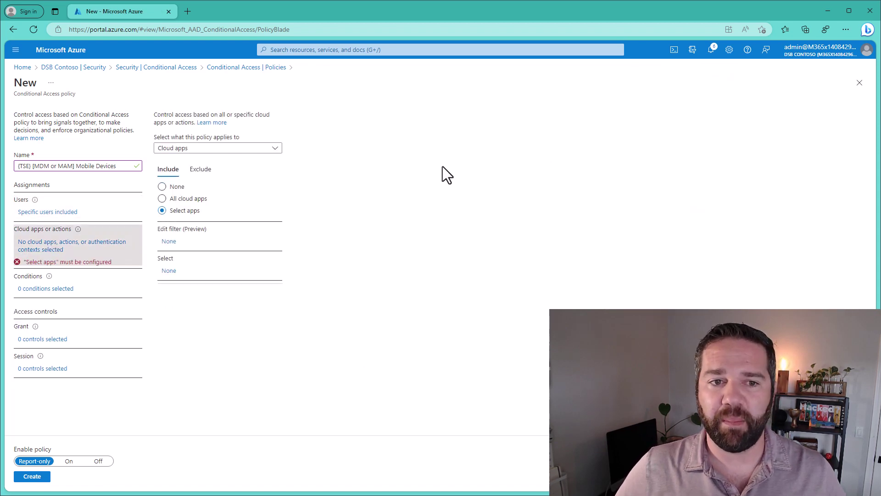
pyautogui.click(182, 277)
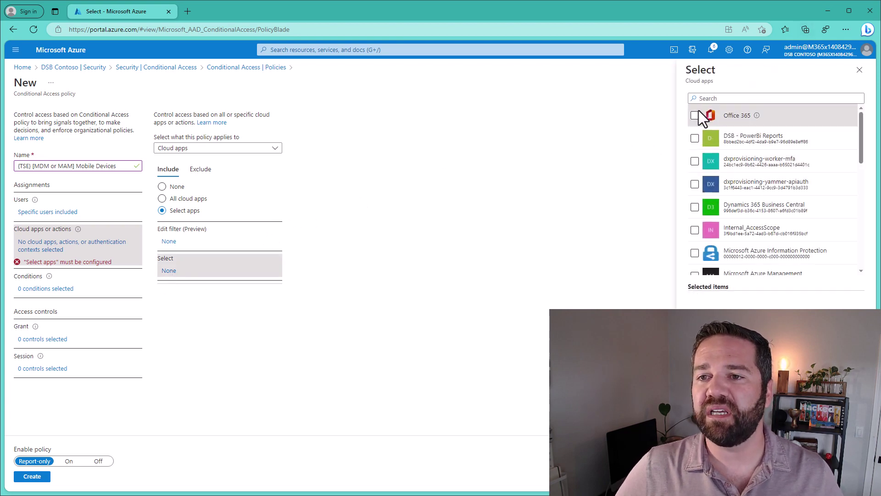
pyautogui.click(694, 115)
pyautogui.click(697, 477)
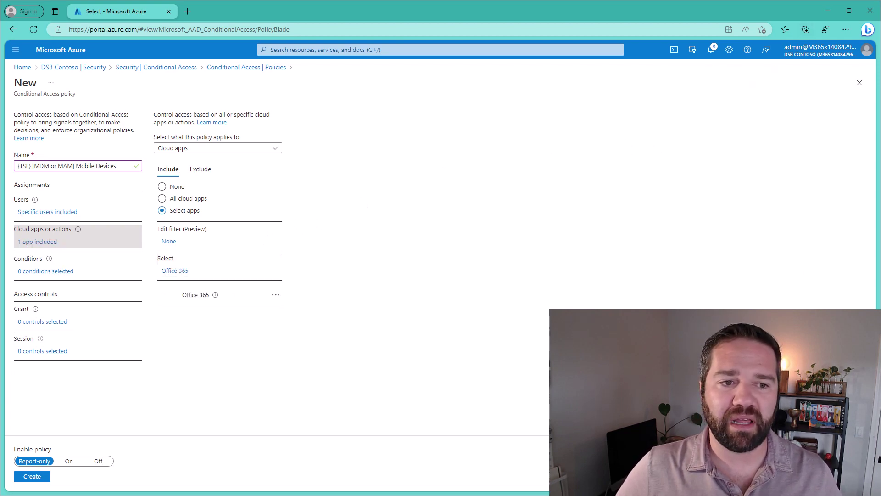
pyautogui.click(51, 274)
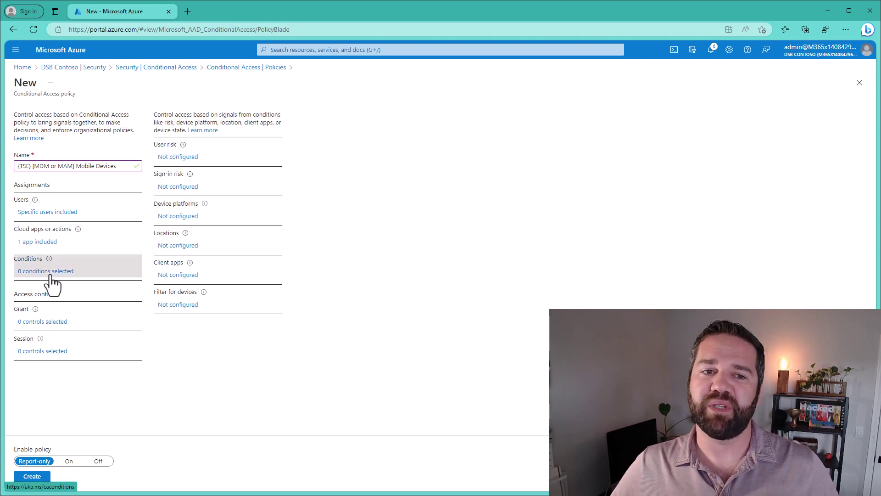
# Limit the device platforms condition to Android, iOS and Windows Phone.
pyautogui.click(178, 219)
pyautogui.click(760, 134)
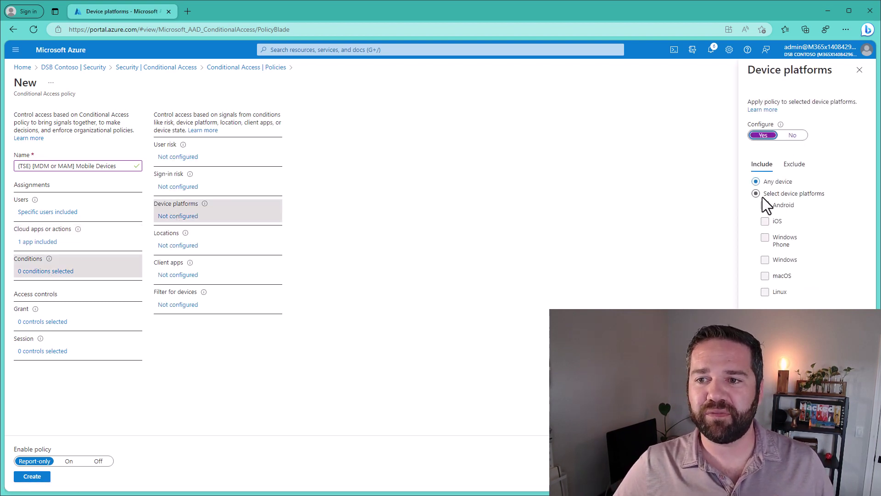
pyautogui.click(757, 194)
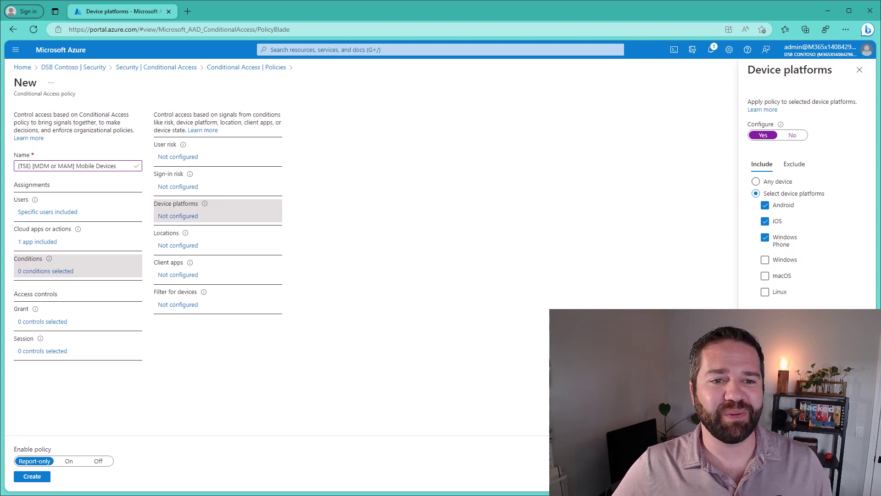
pyautogui.click(184, 275)
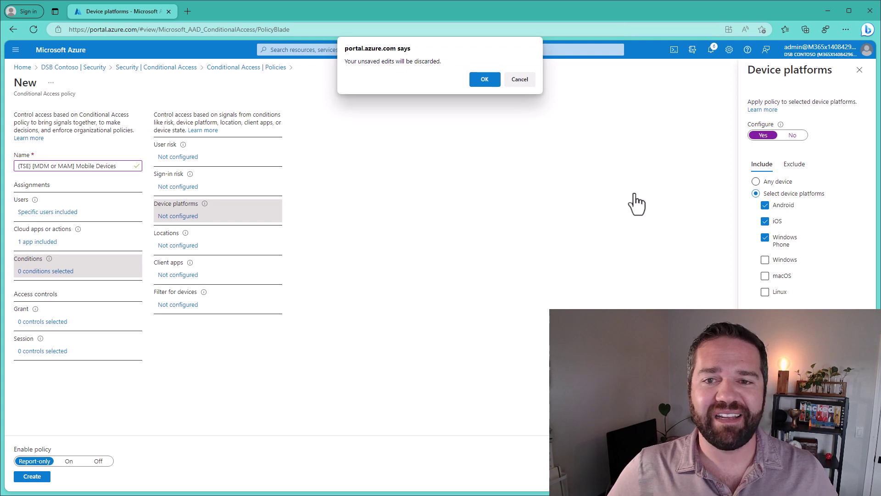
pyautogui.click(485, 76)
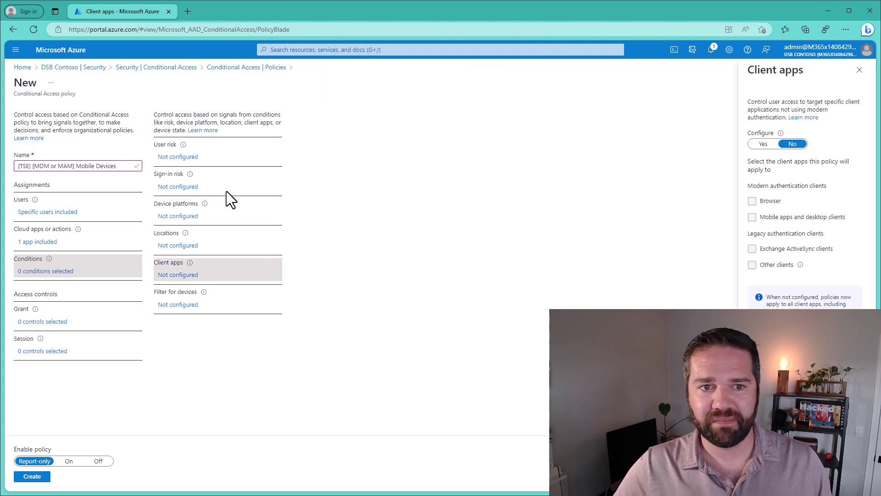
pyautogui.click(186, 216)
pyautogui.click(764, 136)
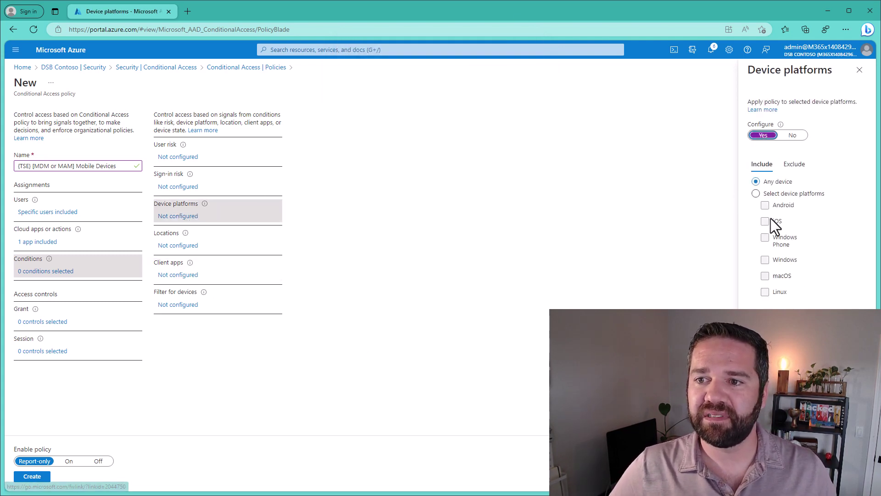
pyautogui.click(770, 195)
pyautogui.click(780, 204)
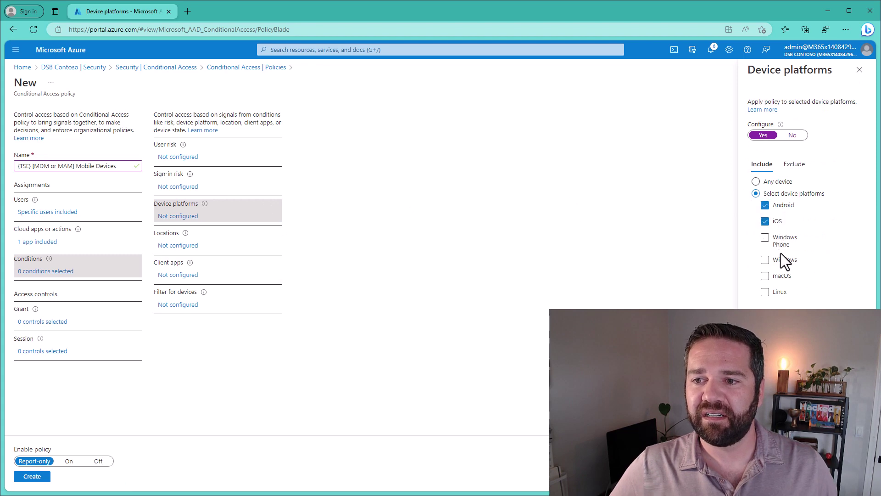
pyautogui.click(764, 237)
pyautogui.click(758, 476)
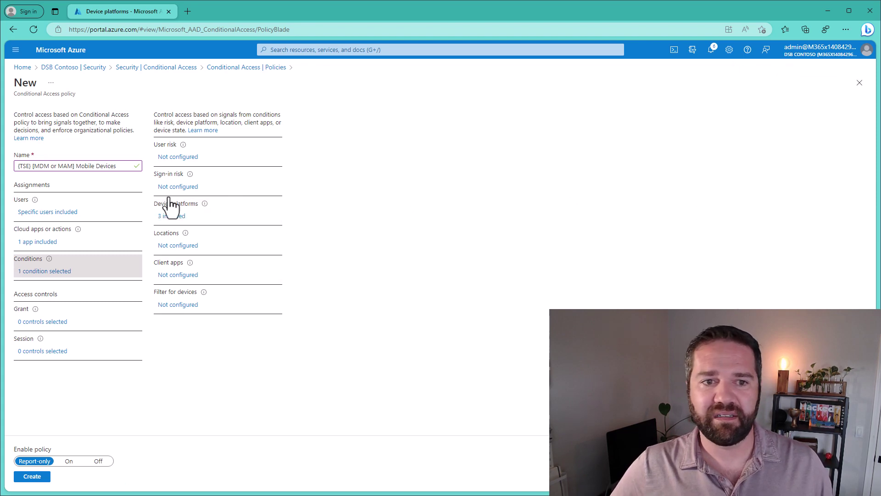
# Restrict the client apps condition to mobile apps and desktop clients only.
pyautogui.click(179, 245)
pyautogui.click(214, 275)
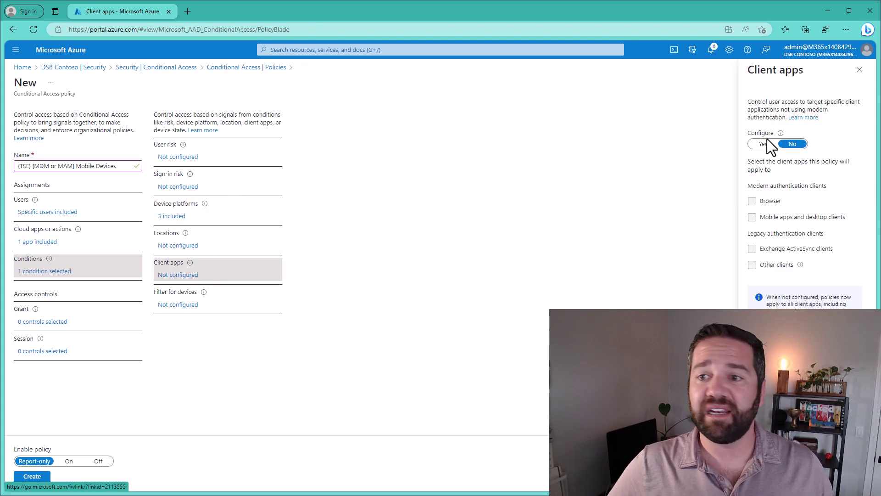
pyautogui.click(763, 144)
pyautogui.click(761, 199)
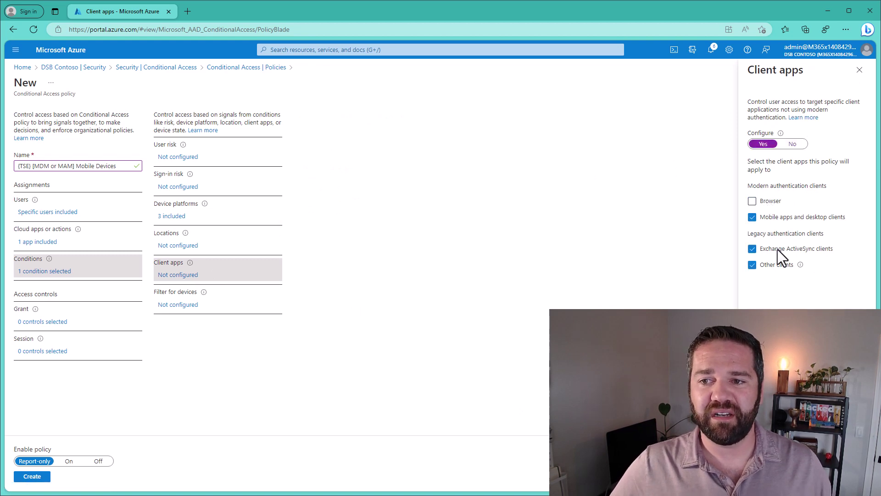
pyautogui.click(777, 249)
pyautogui.click(774, 265)
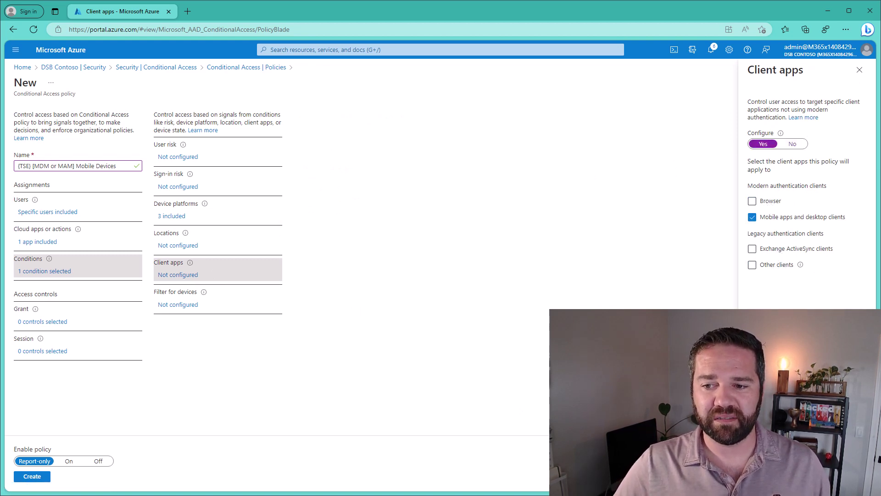
pyautogui.click(761, 476)
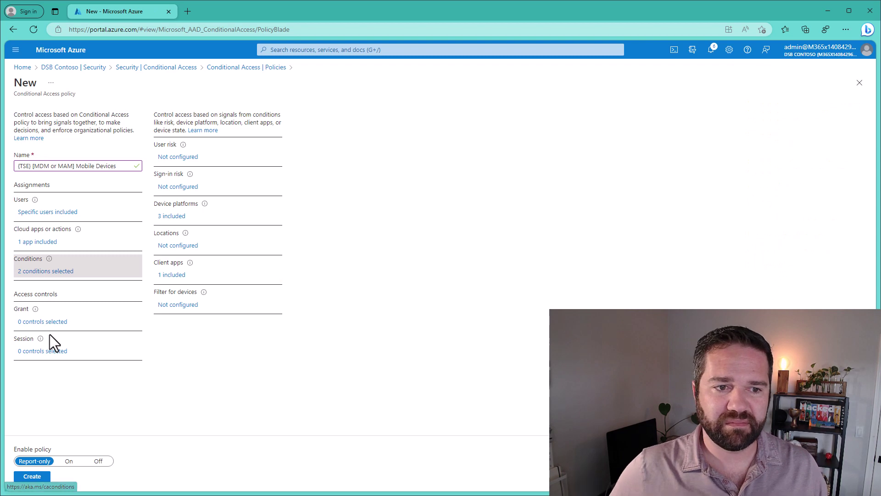
pyautogui.click(43, 321)
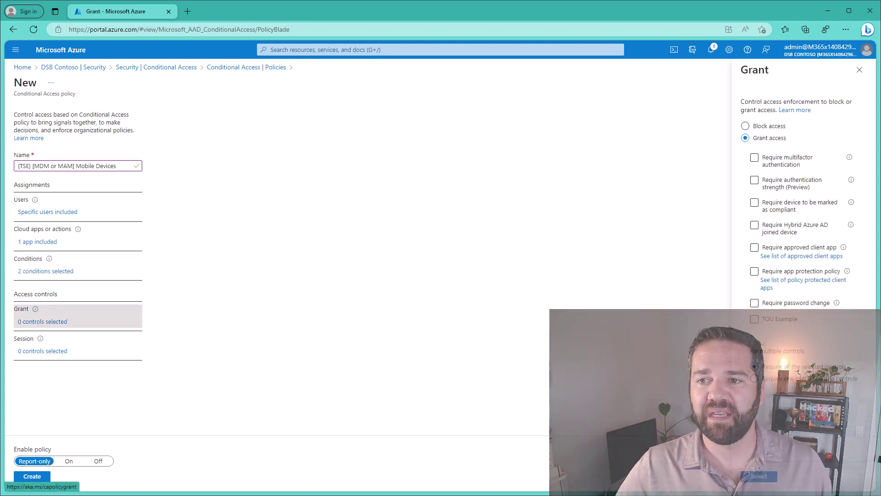
# Grant access on a compliant device, approved client app or app protection policy, requiring any one.
pyautogui.click(773, 233)
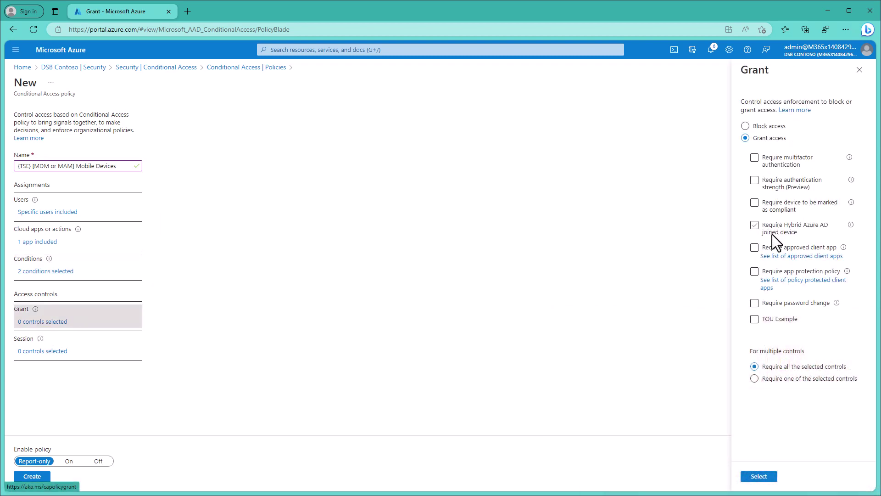
pyautogui.click(786, 205)
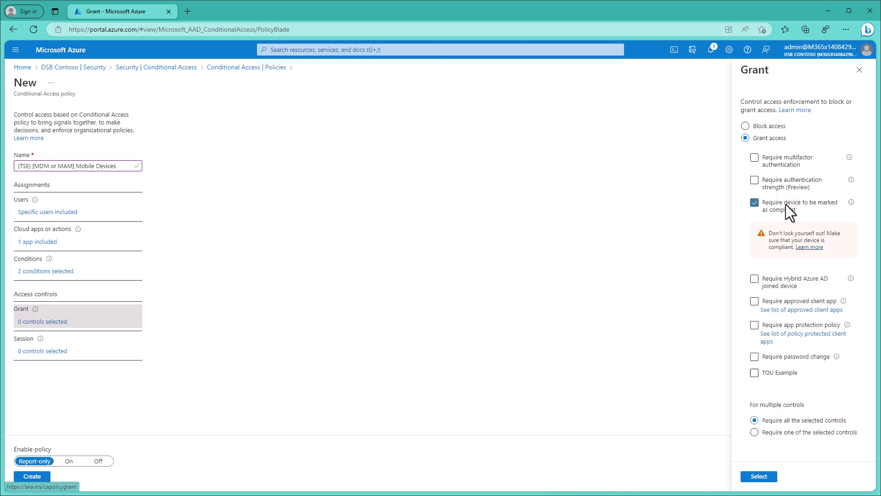
pyautogui.click(789, 300)
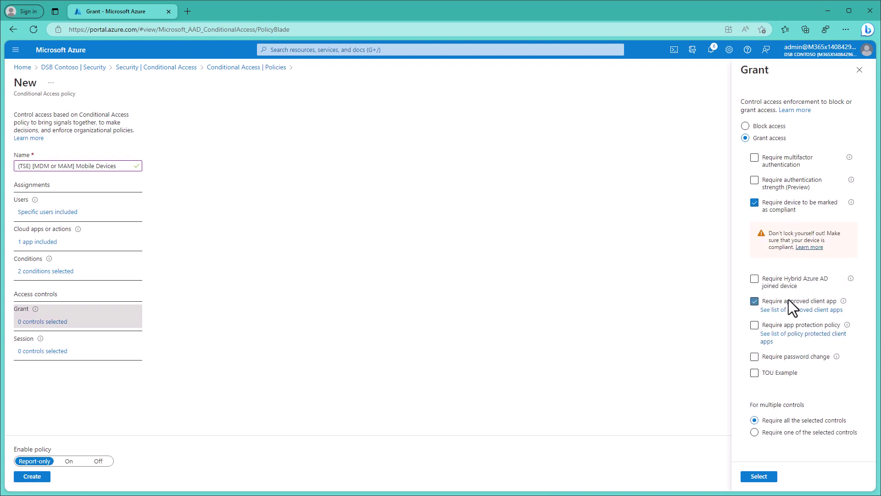
pyautogui.click(799, 326)
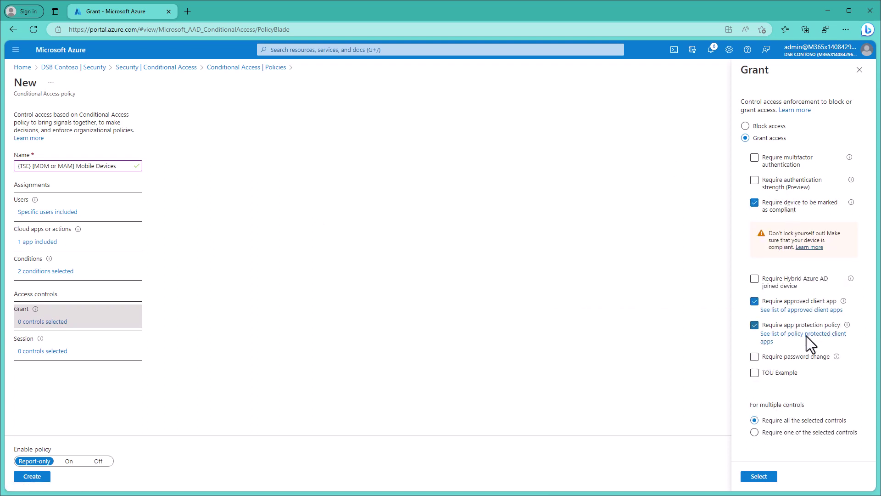
pyautogui.click(800, 433)
pyautogui.click(757, 476)
# Apply the grant controls, switch Enable policy to On and create the policy.
pyautogui.click(759, 475)
pyautogui.click(69, 460)
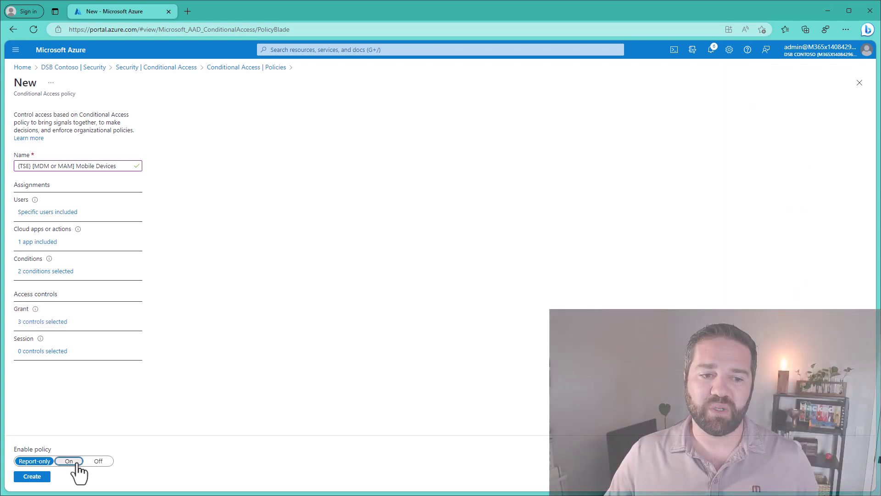
pyautogui.click(31, 476)
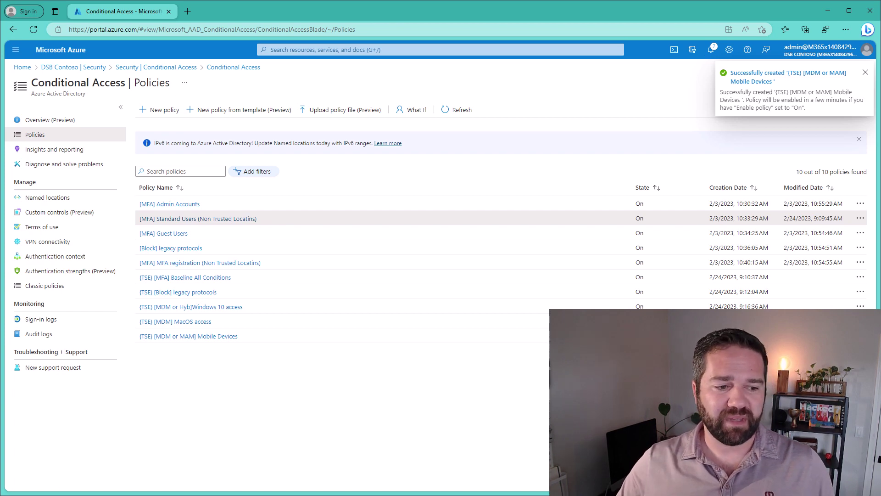
# Switch back to The Secure Endpoint workbook in Excel.
pyautogui.hotkey('alt', 'Tab')
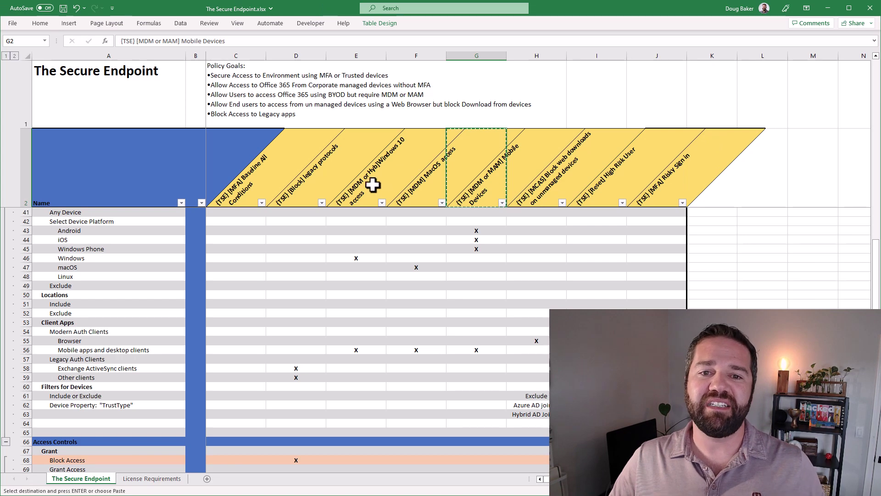
# Copy the '[TSE] [MCAS] Block web downloads on unmanaged devices' name from cell H2 and return to Azure.
pyautogui.moveTo(373, 183); pyautogui.dragTo(504, 195)
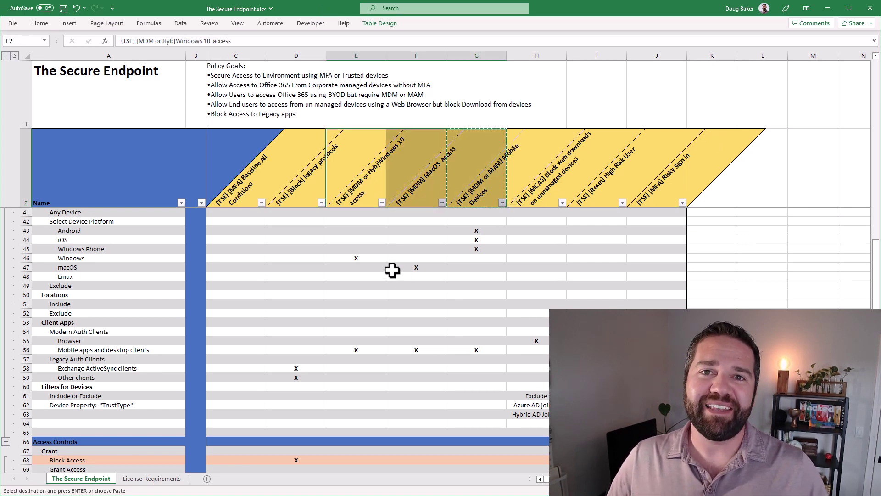
pyautogui.click(403, 299)
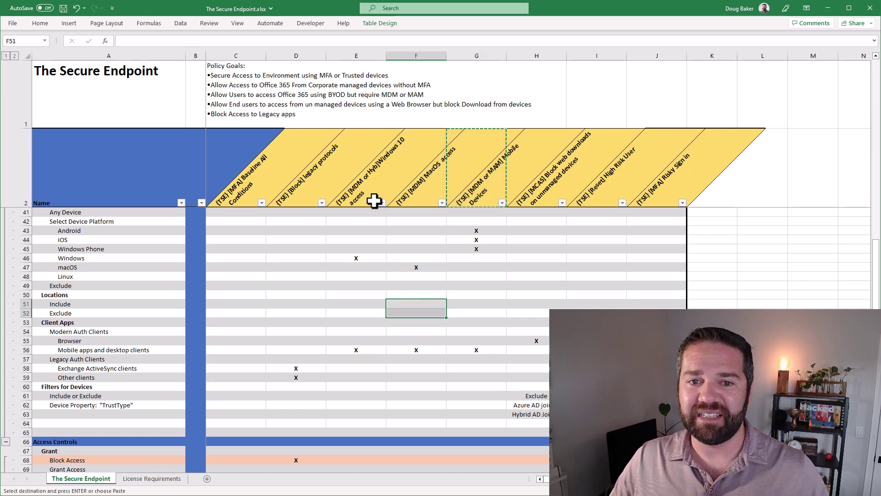
pyautogui.moveTo(374, 197); pyautogui.dragTo(459, 197)
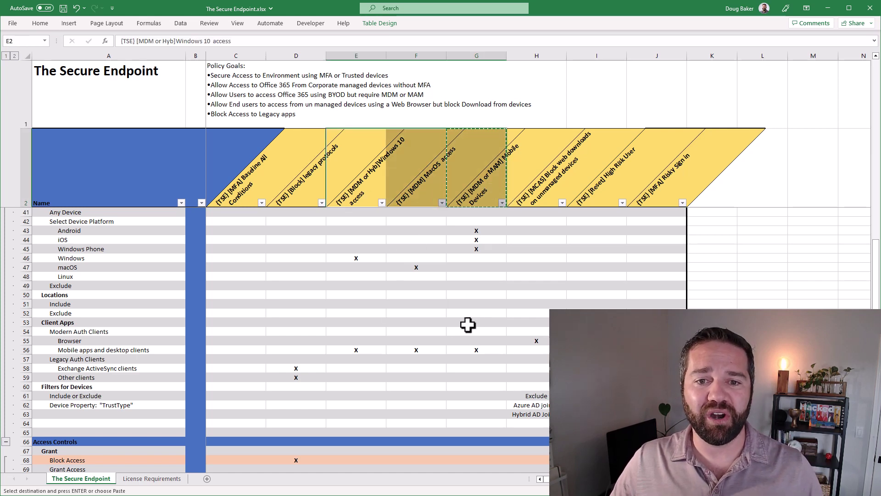
pyautogui.scroll(6, 454, 357)
pyautogui.scroll(-4, 453, 363)
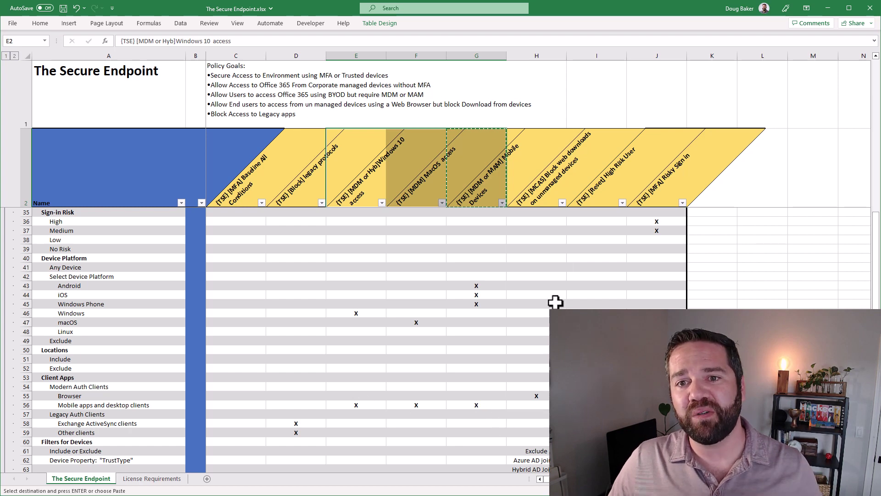
pyautogui.click(541, 194)
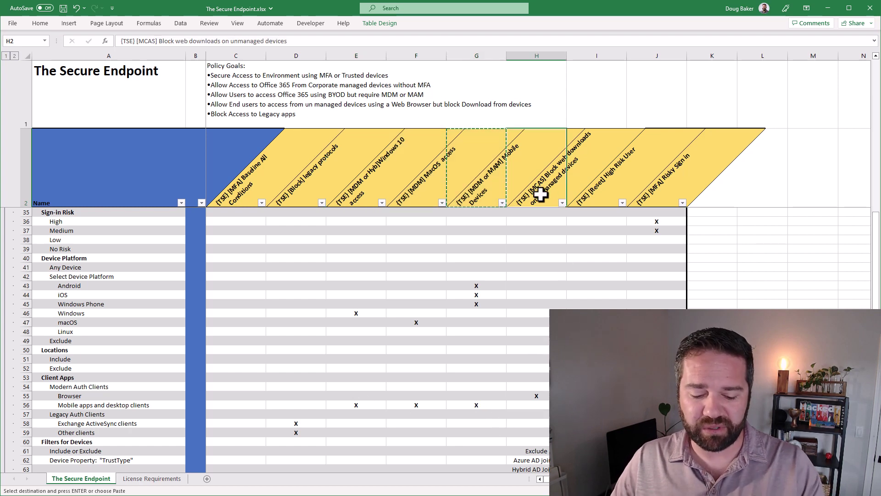
pyautogui.hotkey('ctrl', 'c')
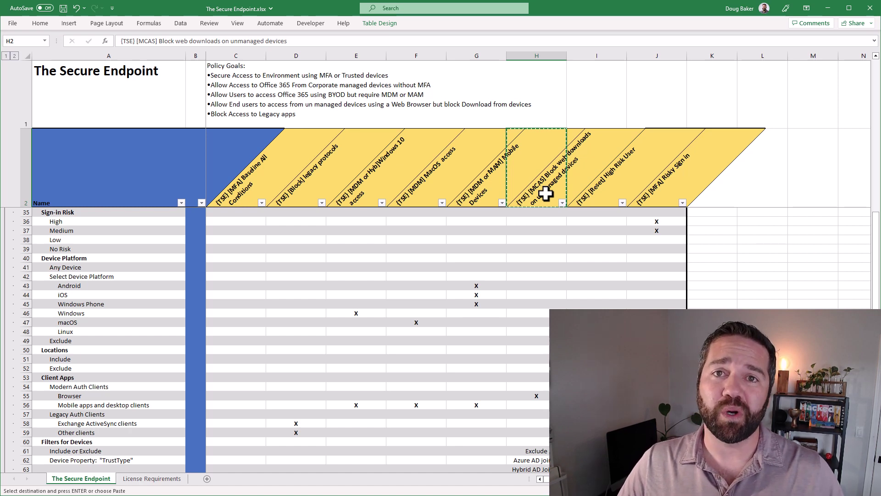
pyautogui.click(827, 10)
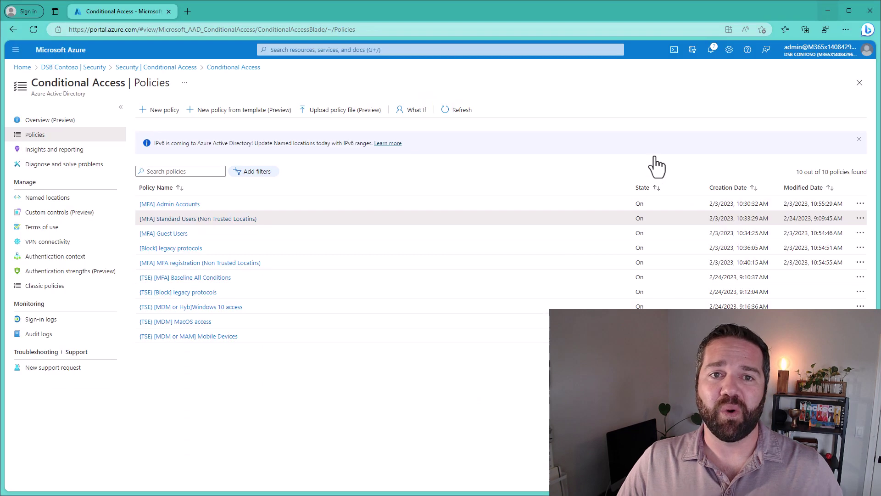
# Start a new policy named '[TSE] [MCAS] Block web downloads on unmanaged devices' from the clipboard.
pyautogui.click(161, 110)
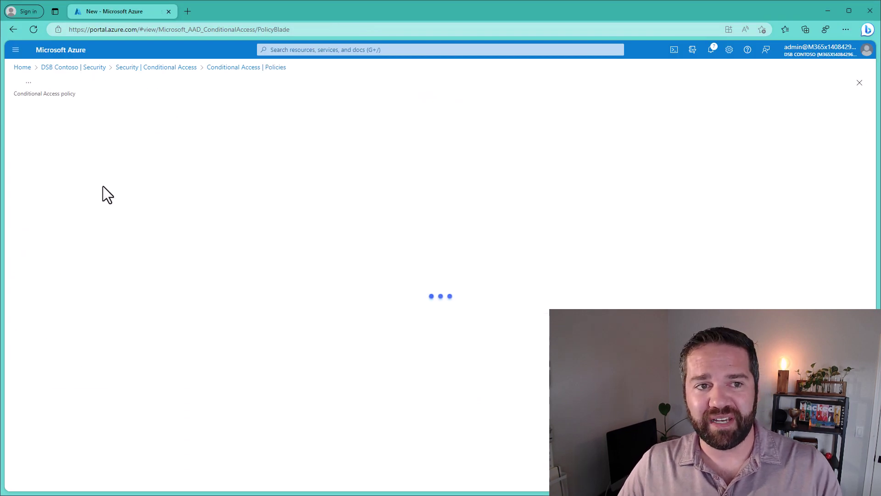
pyautogui.click(65, 167)
pyautogui.hotkey('ctrl', 'v')
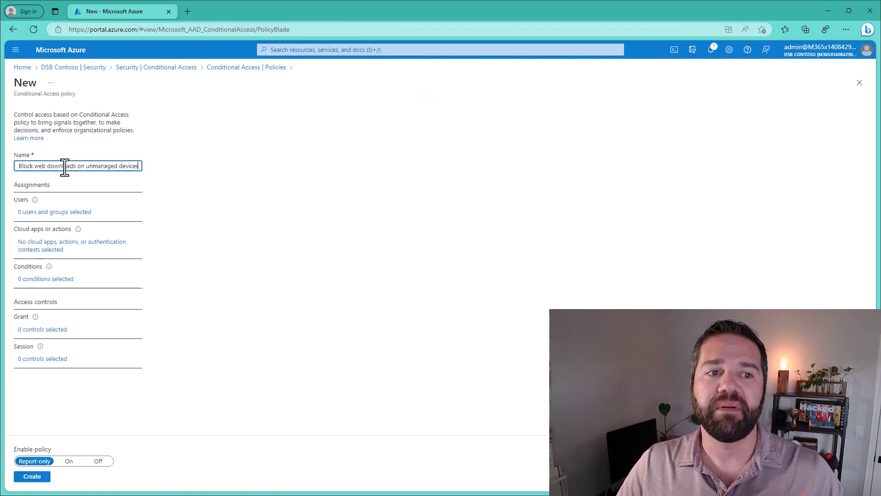
# Assign the policy to the [MFA] (TSE) Demo Users group and all cloud apps.
pyautogui.click(61, 213)
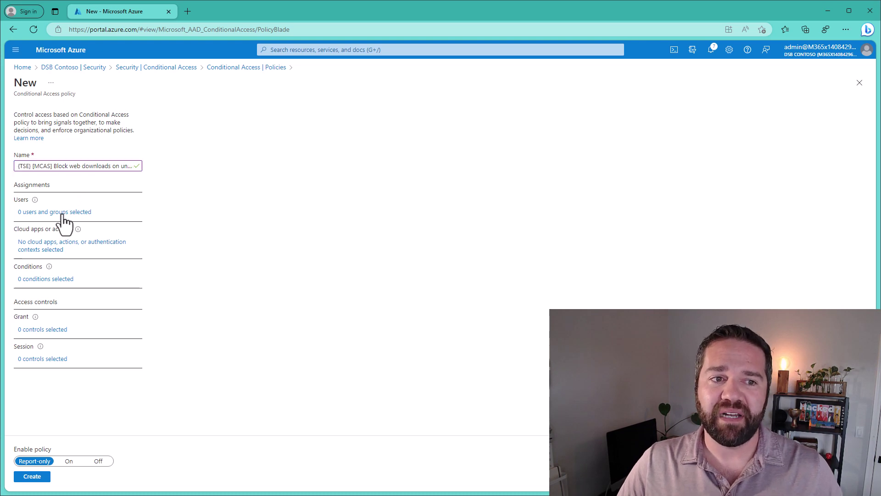
pyautogui.click(193, 203)
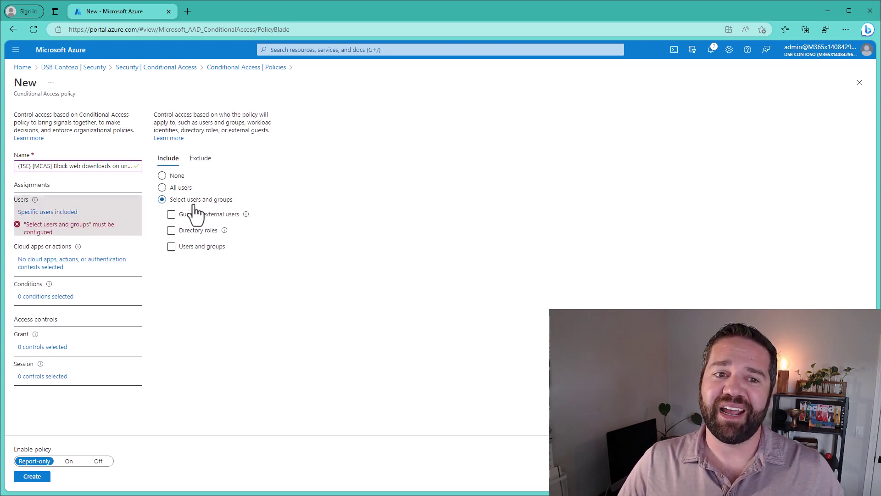
pyautogui.click(201, 247)
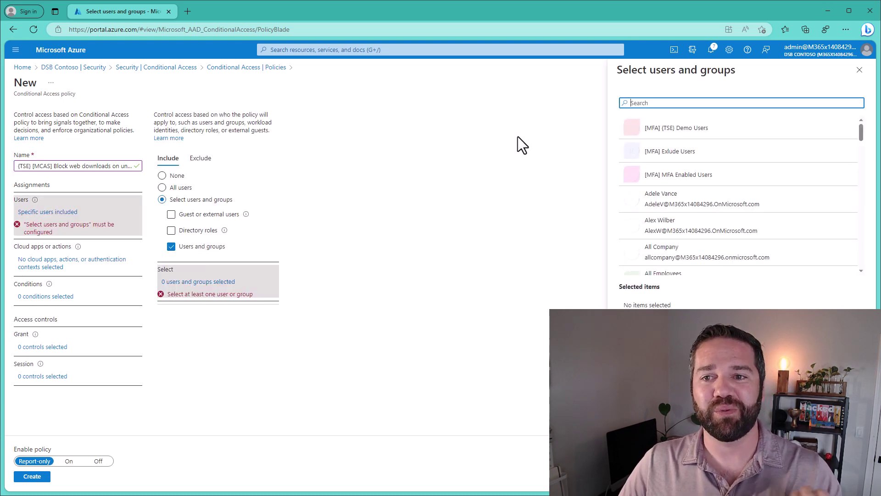
pyautogui.click(637, 131)
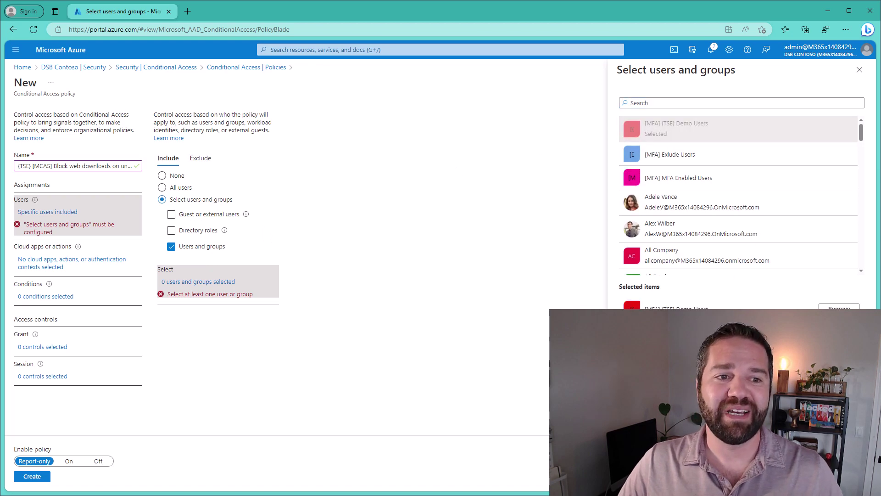
pyautogui.click(49, 247)
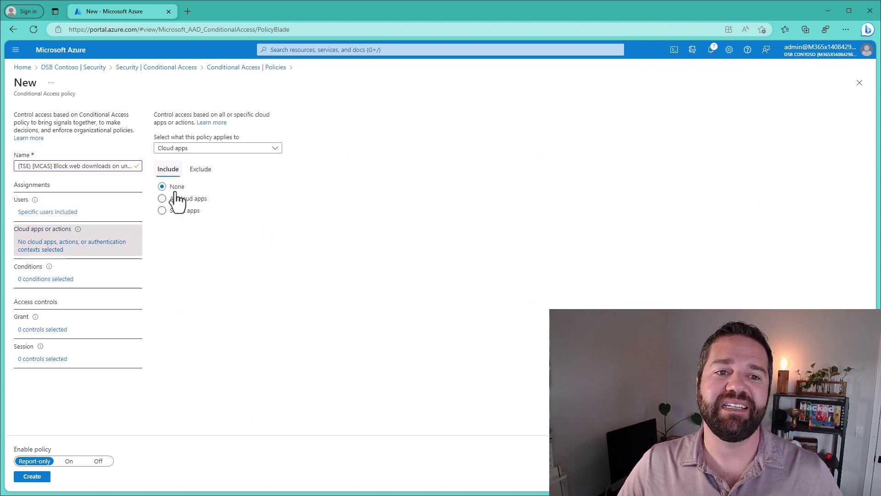
pyautogui.click(177, 195)
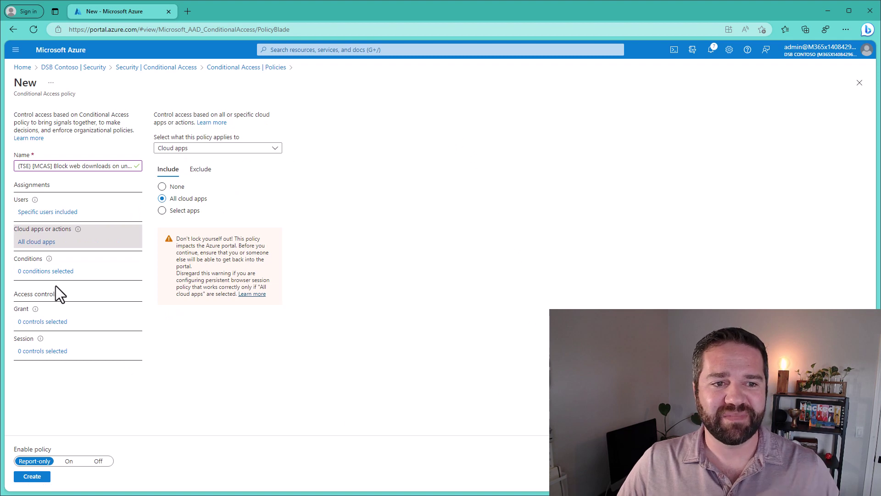
pyautogui.click(55, 271)
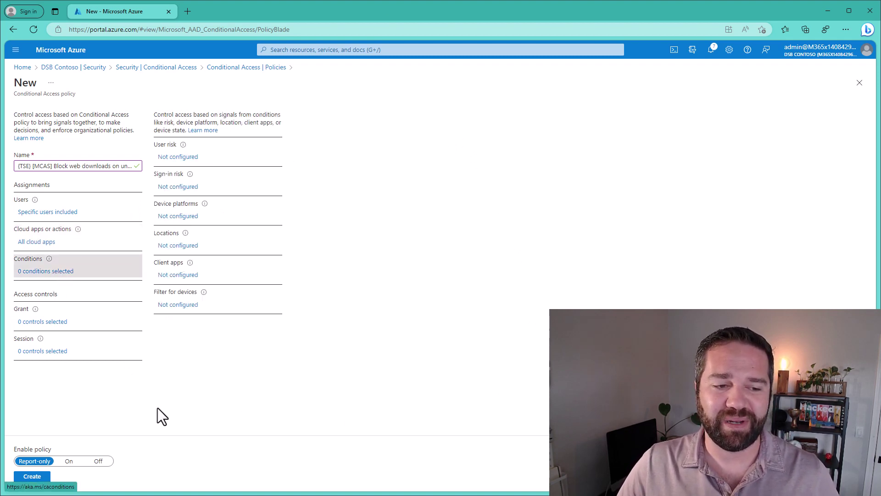
# Check the spreadsheet, then set the client apps condition to Browser only.
pyautogui.hotkey('alt', 'Tab')
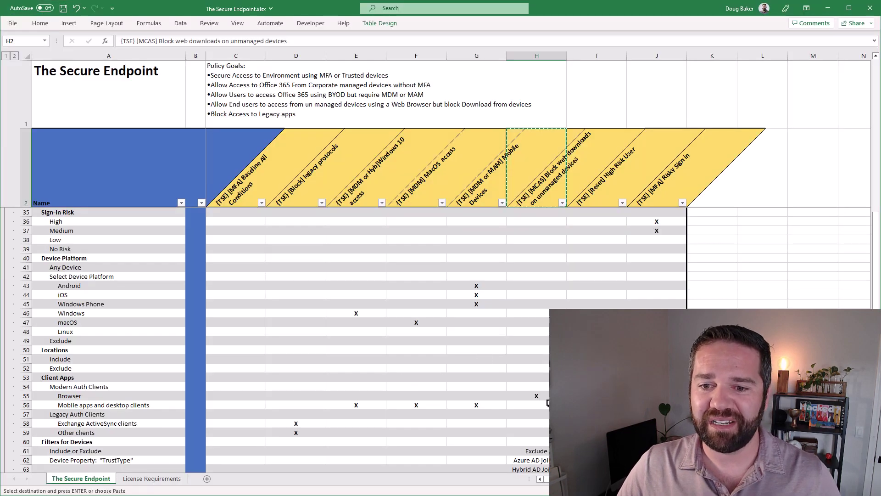
pyautogui.scroll(-2, 546, 395)
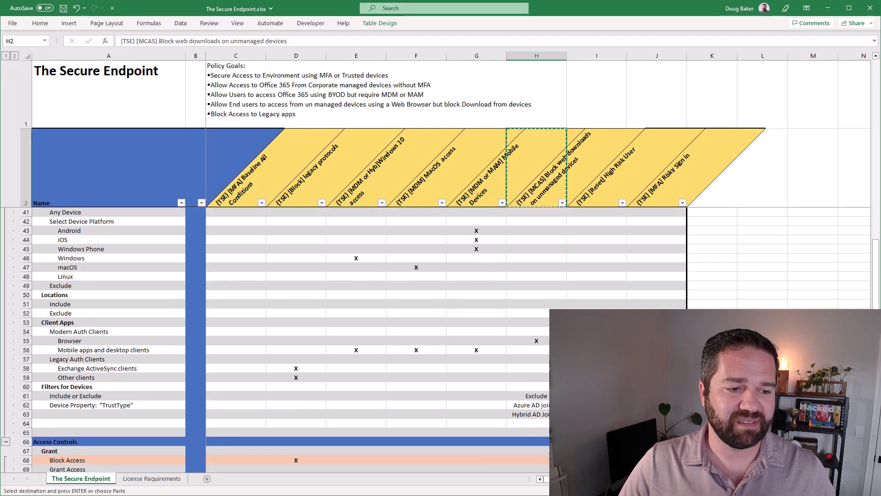
pyautogui.click(828, 8)
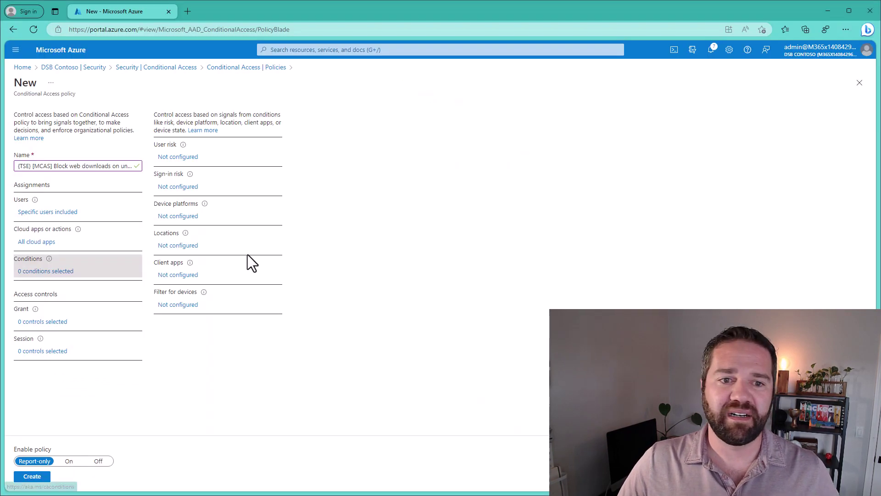
pyautogui.click(178, 278)
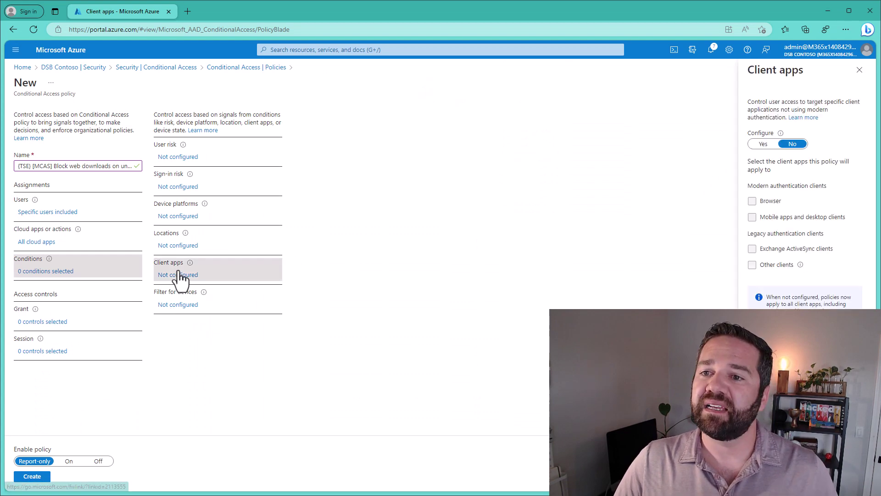
pyautogui.click(763, 144)
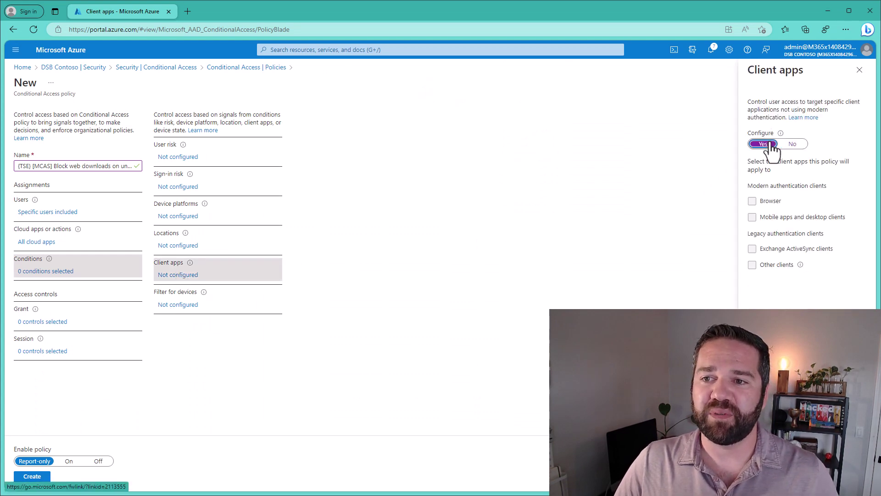
pyautogui.click(752, 217)
pyautogui.click(761, 248)
pyautogui.click(761, 265)
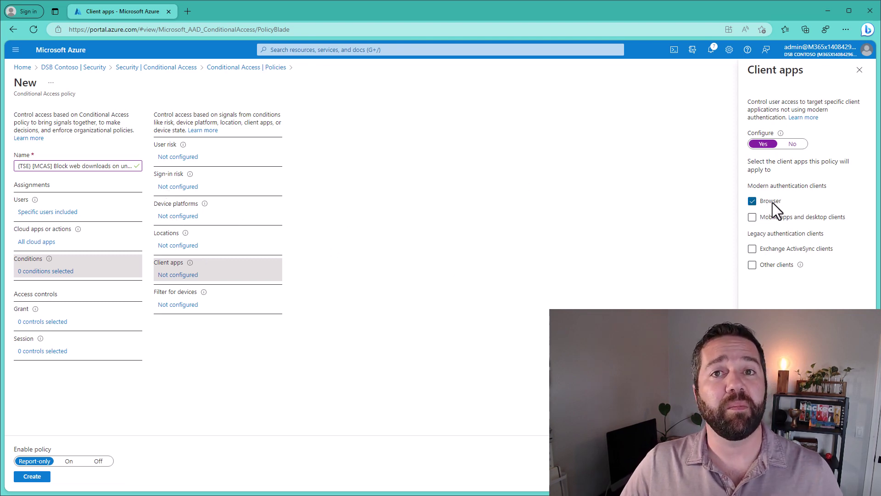
pyautogui.click(757, 476)
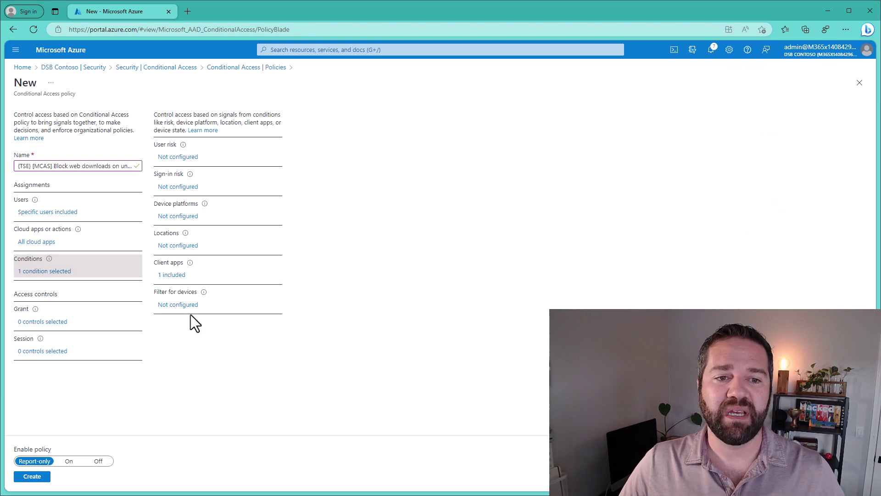
pyautogui.click(164, 306)
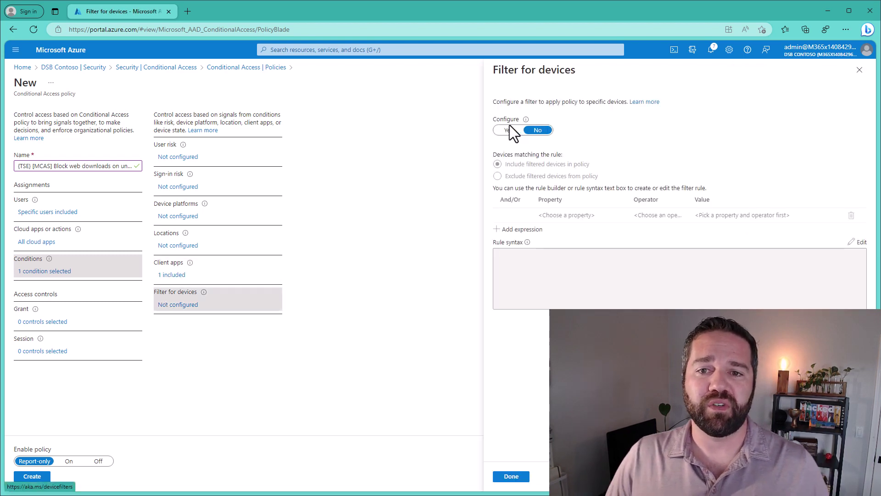
# Turn on an exclude device filter with the rule IsCompliant Equals True.
pyautogui.click(508, 130)
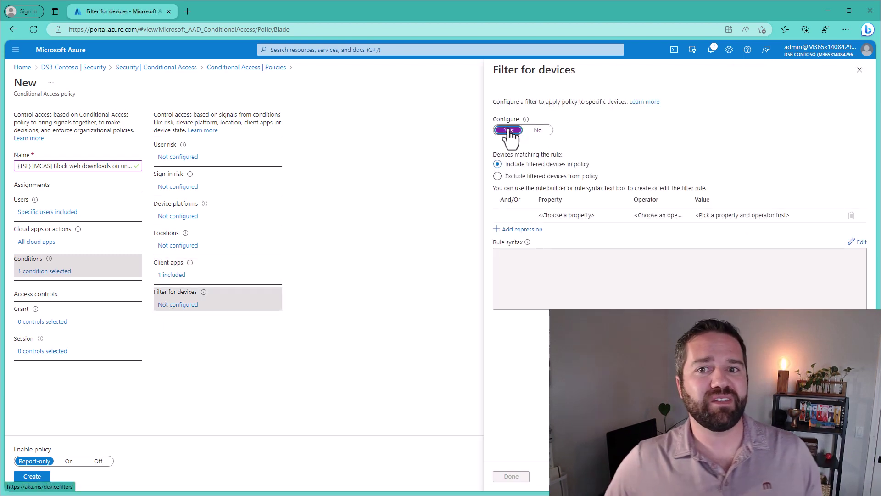
pyautogui.click(511, 177)
pyautogui.click(573, 215)
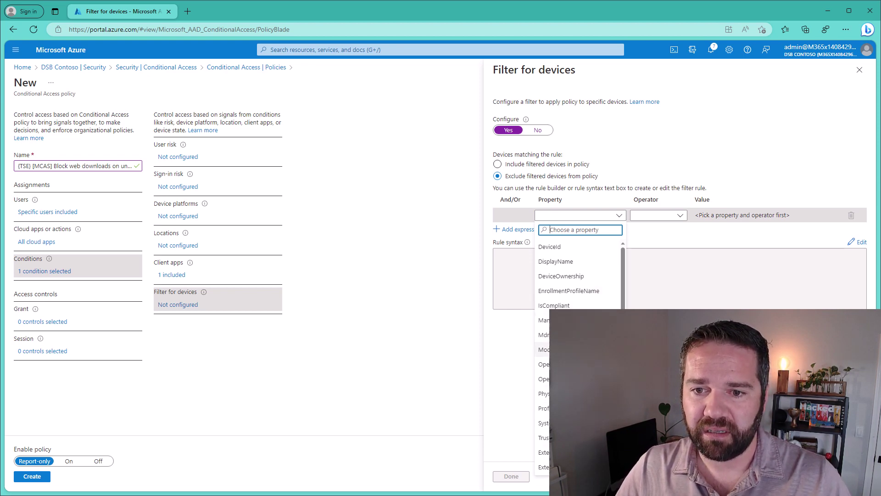
pyautogui.click(554, 305)
pyautogui.click(663, 217)
pyautogui.click(645, 229)
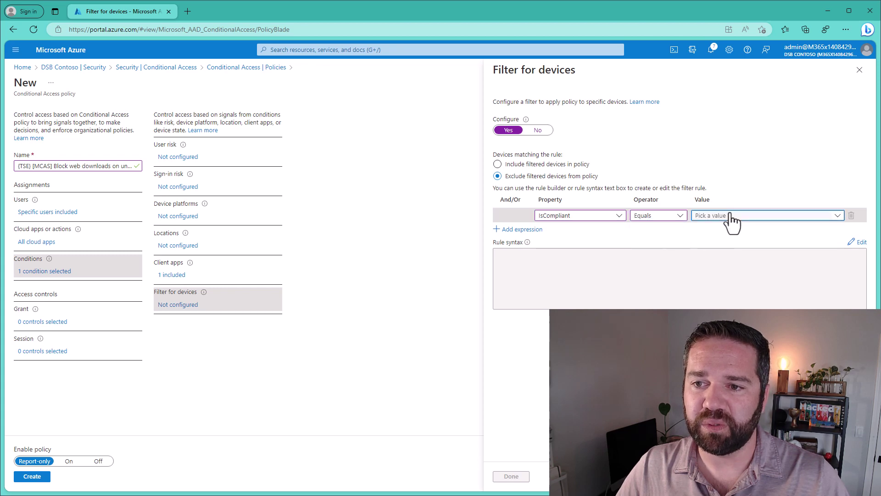
pyautogui.click(730, 216)
pyautogui.click(722, 232)
# Add a second rule row: TrustType Equals Hybrid Azure AD joined.
pyautogui.click(522, 229)
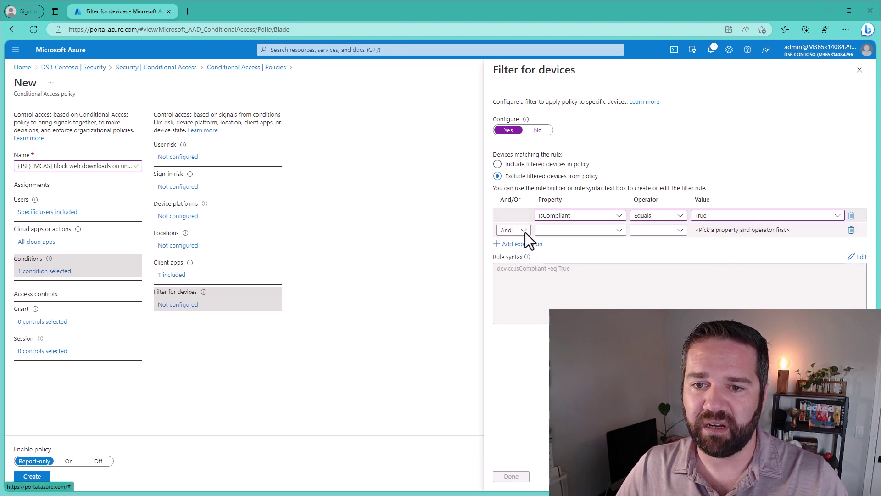
pyautogui.click(550, 230)
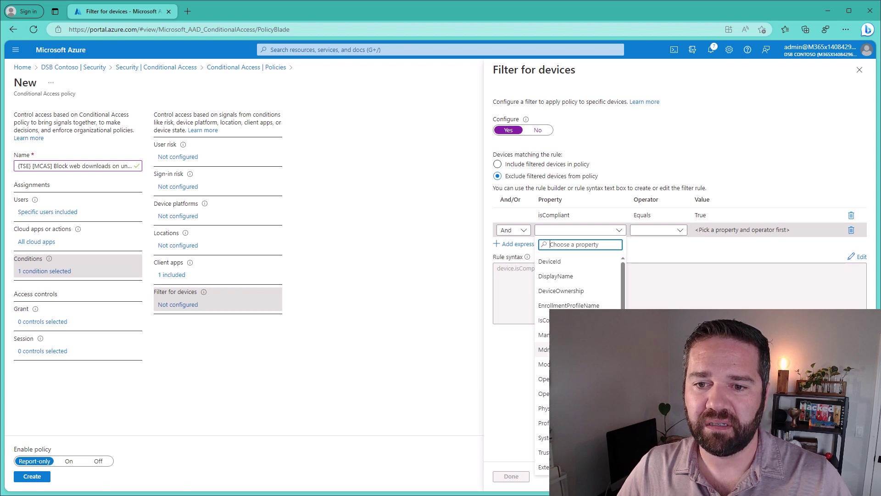
pyautogui.scroll(-3, 579, 367)
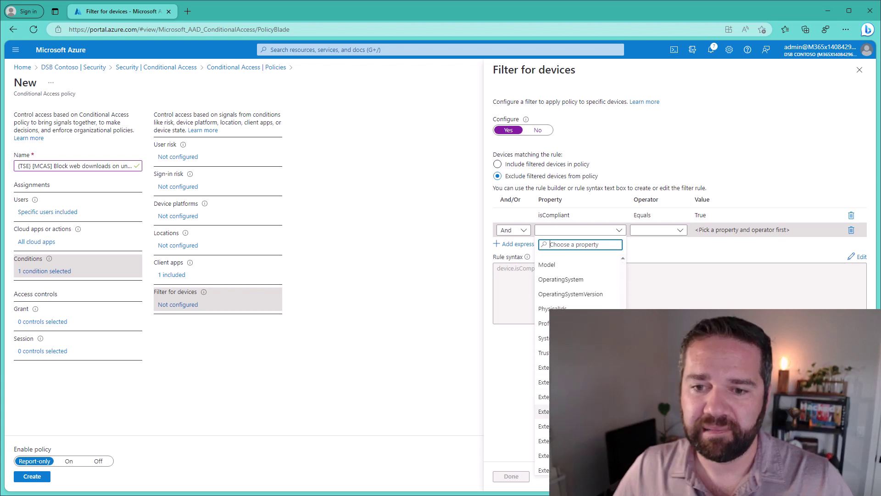
pyautogui.click(578, 353)
pyautogui.click(656, 230)
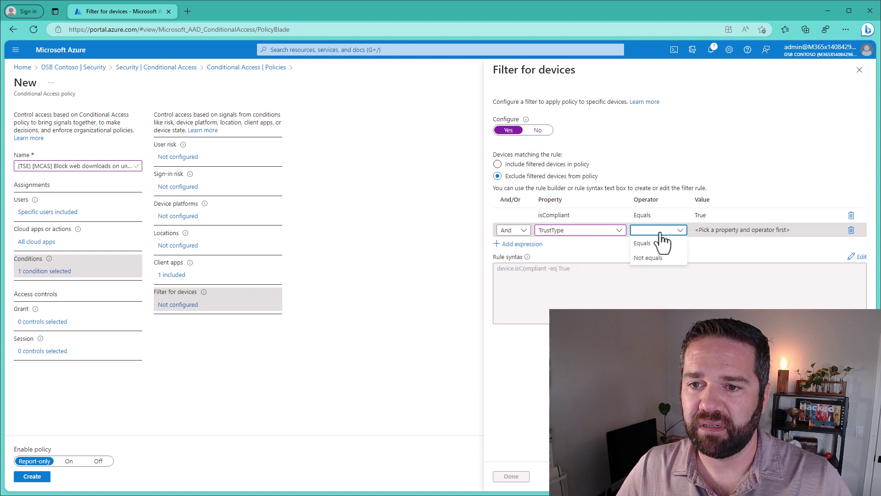
pyautogui.click(644, 243)
pyautogui.click(711, 231)
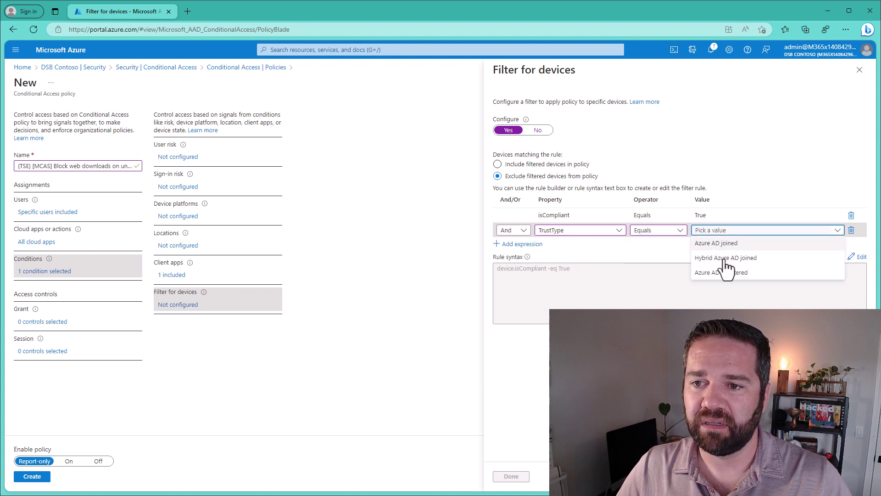
pyautogui.click(724, 260)
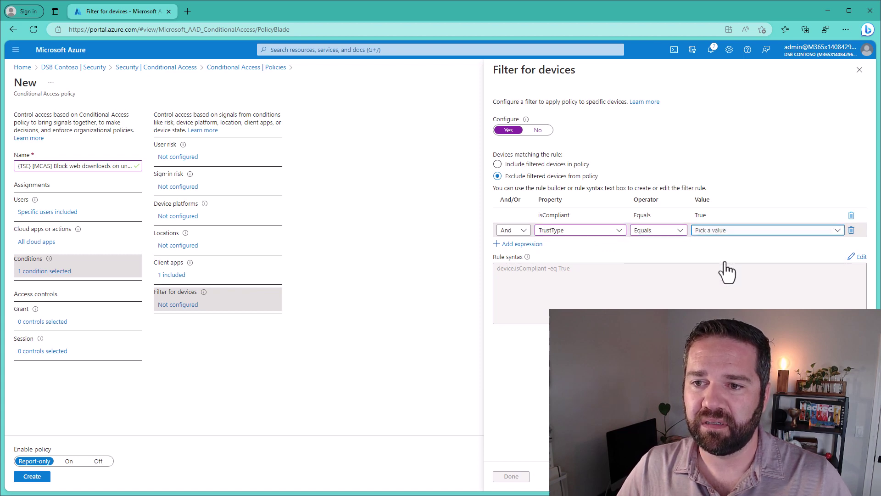
pyautogui.click(521, 244)
# Add a third row, TrustType Equals Azure AD joined, and save the device filter.
pyautogui.click(556, 248)
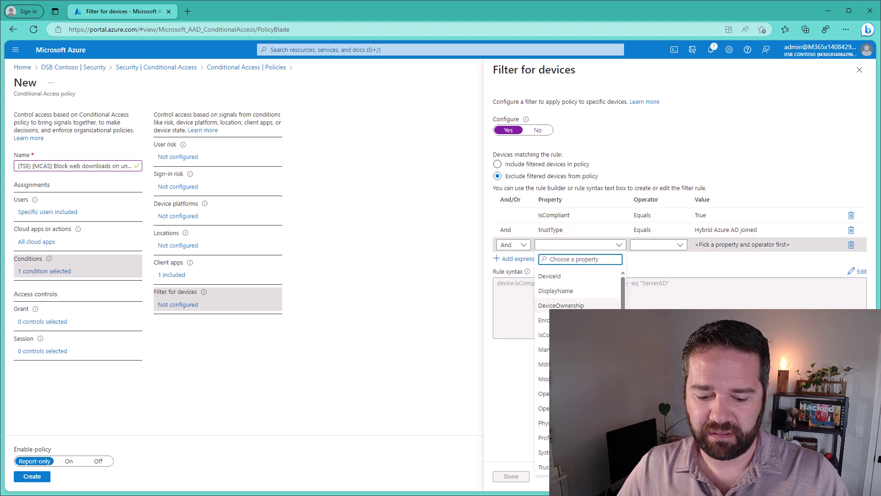
pyautogui.write('tr')
pyautogui.click(557, 276)
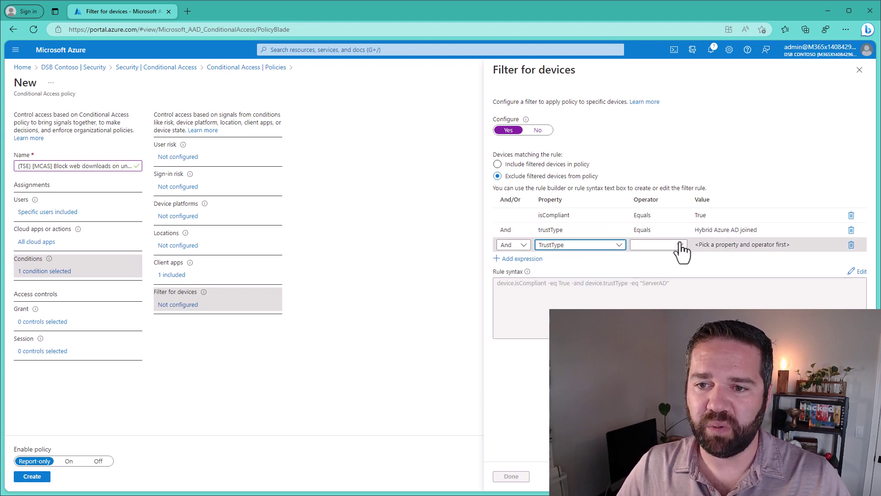
pyautogui.click(679, 245)
pyautogui.click(649, 273)
pyautogui.click(708, 245)
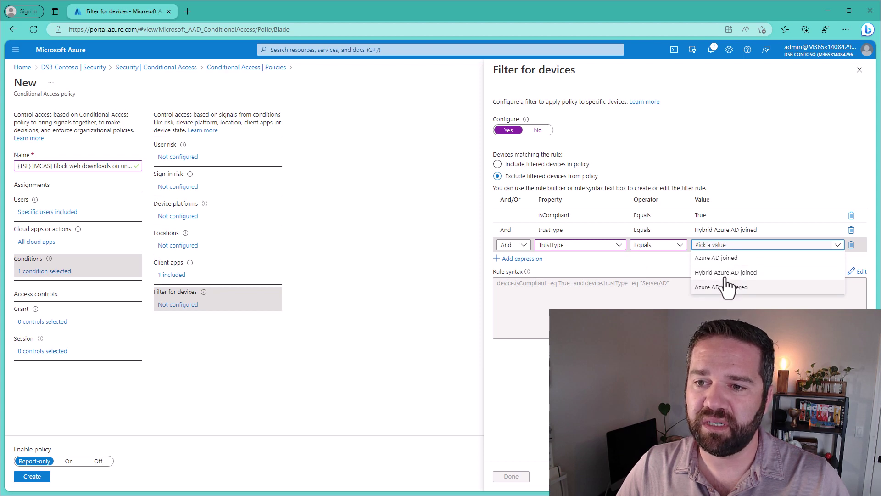
pyautogui.click(720, 258)
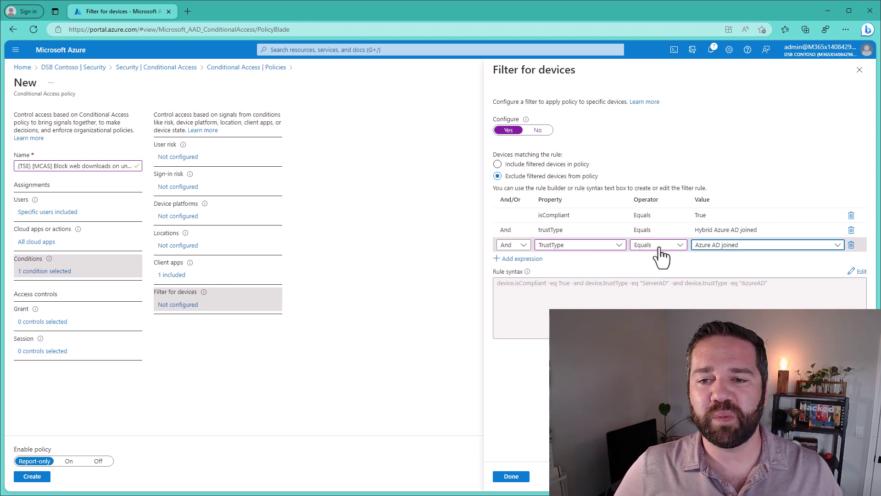
pyautogui.moveTo(664, 212)
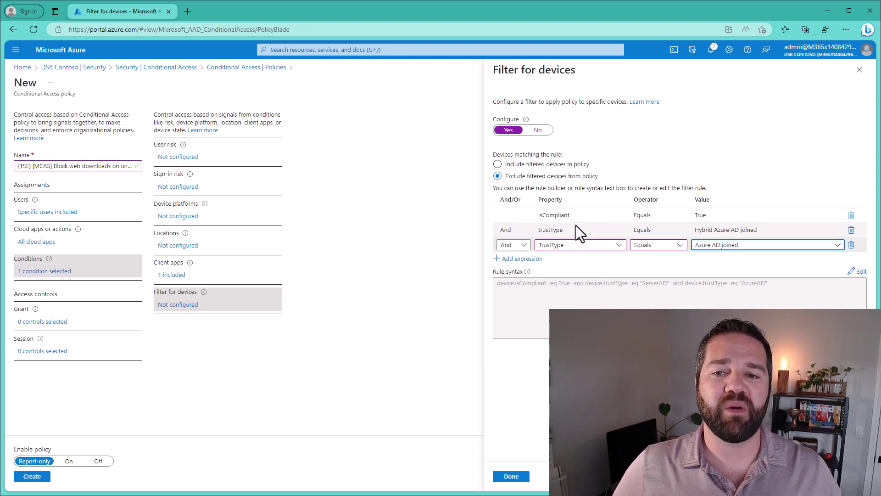
pyautogui.moveTo(711, 217)
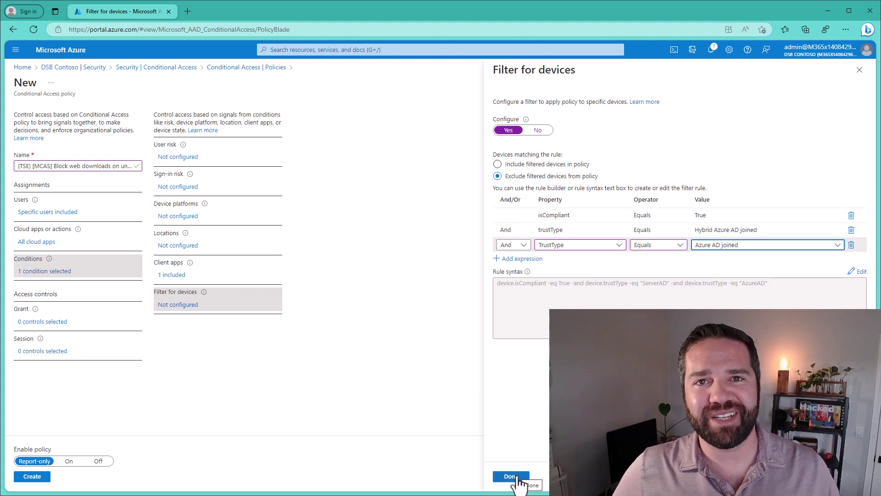
pyautogui.click(519, 478)
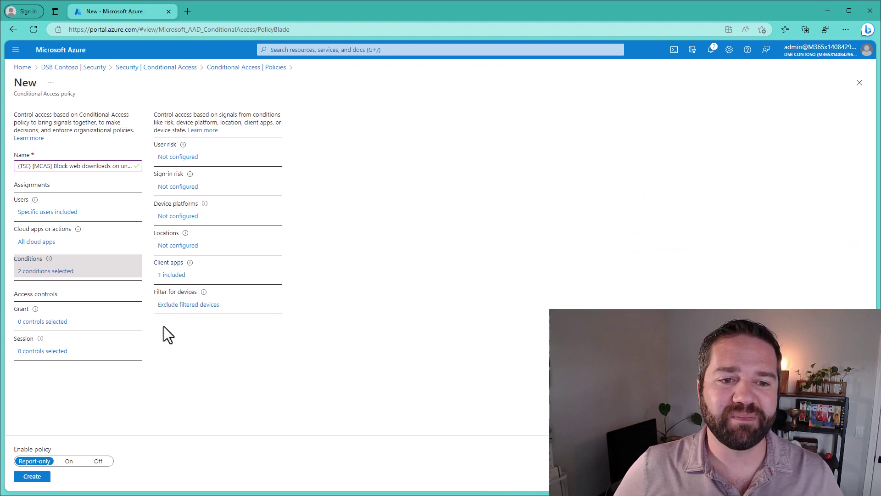
# Set the session to use Conditional Access App Control with Block downloads.
pyautogui.click(49, 323)
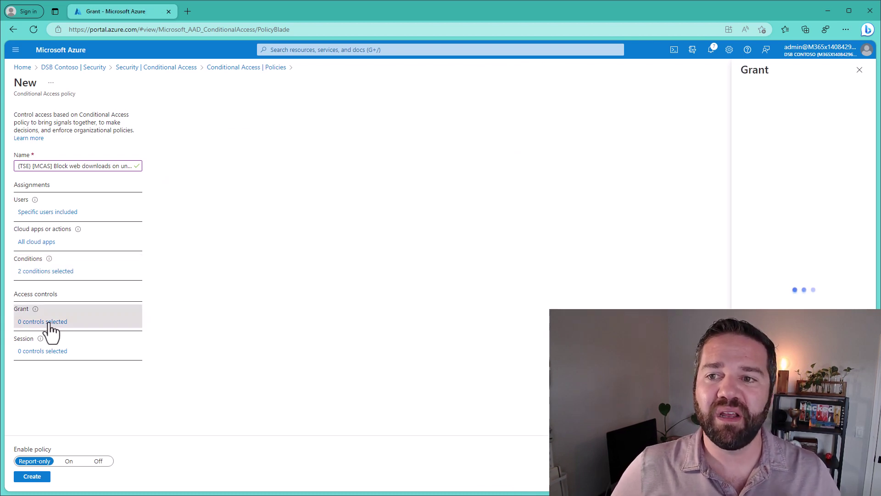
pyautogui.click(34, 354)
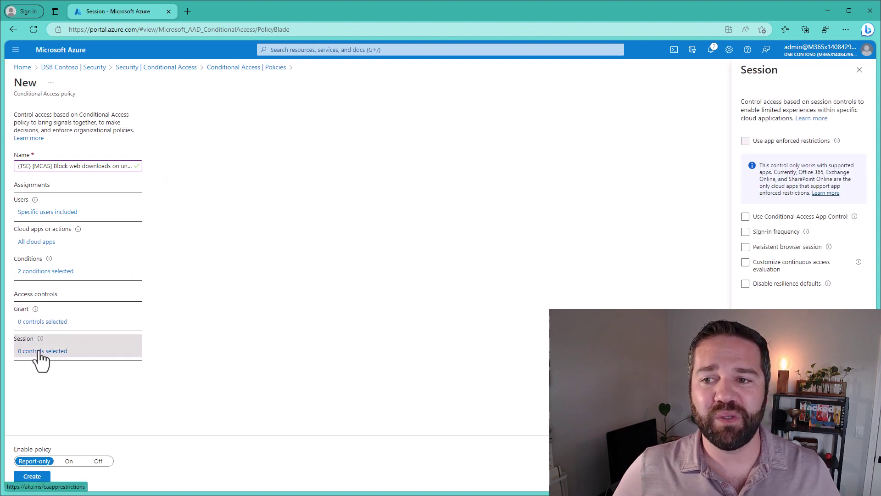
pyautogui.click(796, 217)
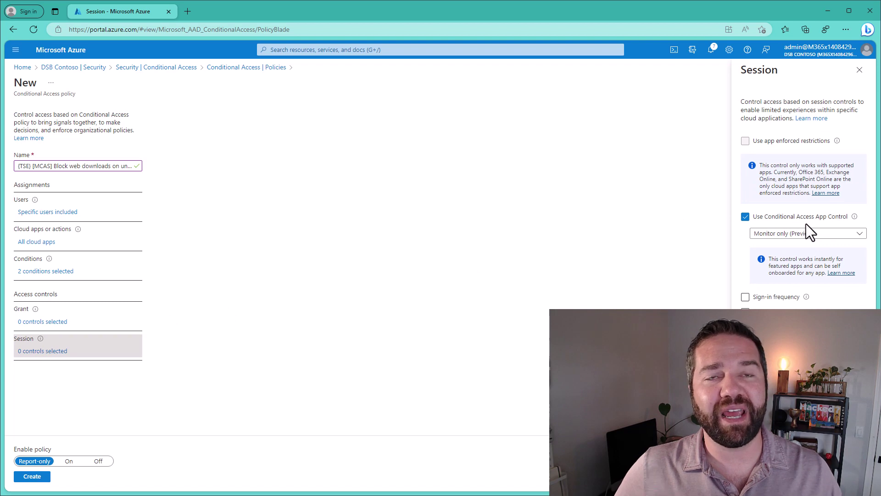
pyautogui.click(806, 235)
pyautogui.click(785, 262)
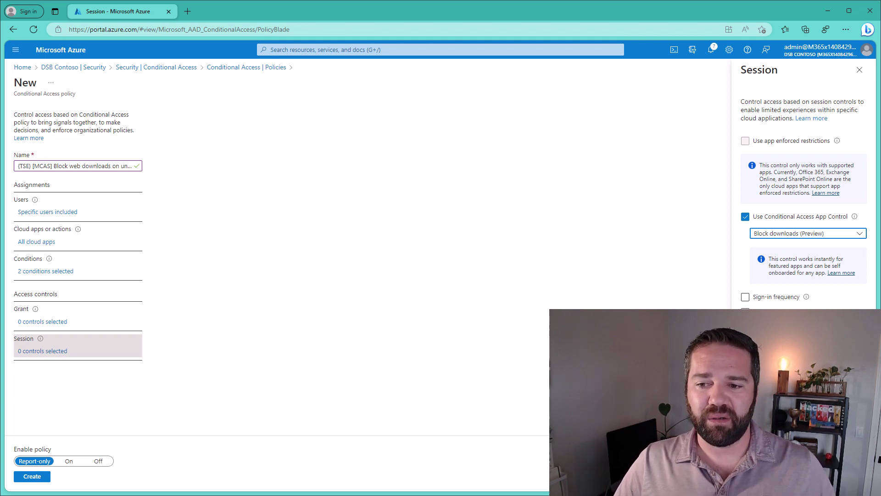
# Switch the policy On, create it, and go back to the Secure Endpoint spreadsheet.
pyautogui.click(755, 477)
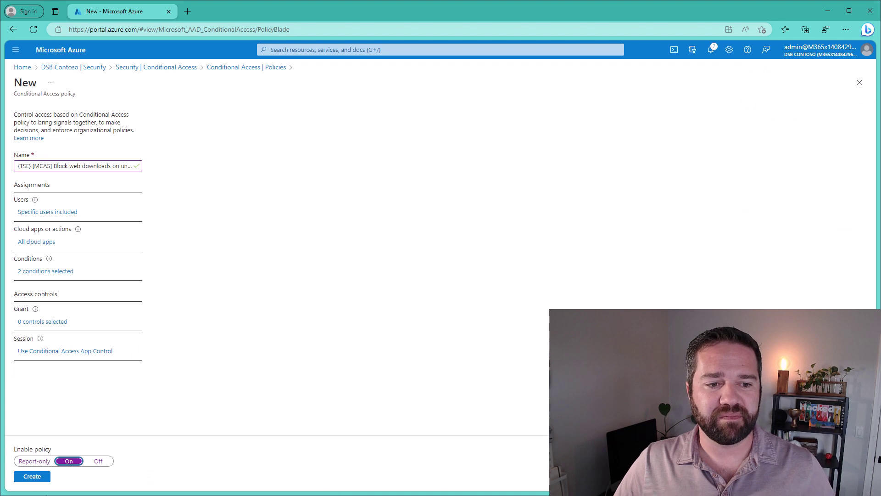
pyautogui.click(31, 474)
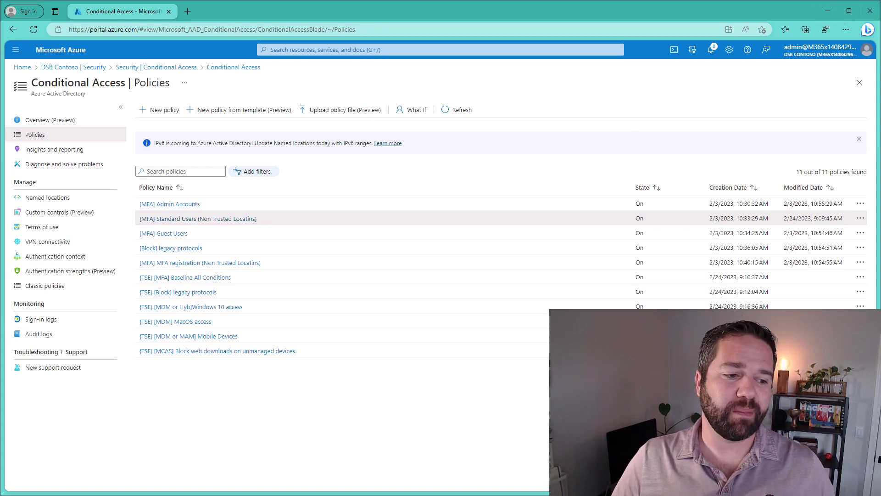
pyautogui.hotkey('alt', 'Tab')
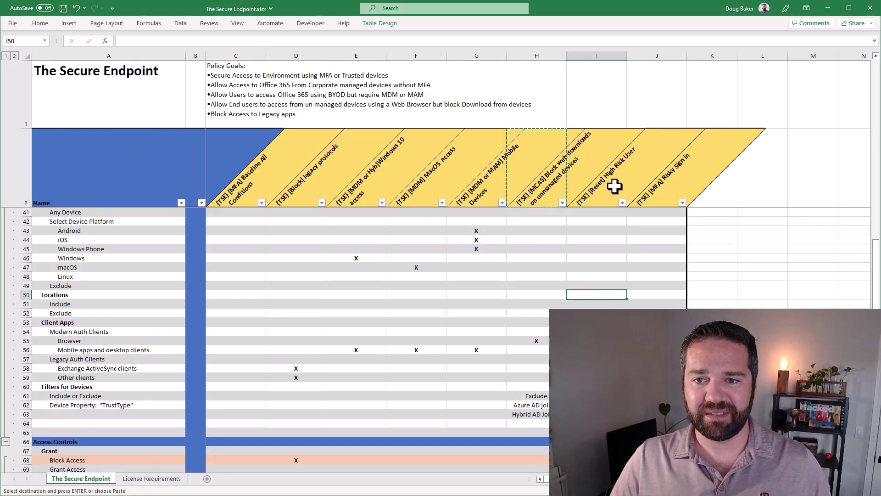
# Review the policy headers and the Block web downloads policy's Block Access cell in the spreadsheet.
pyautogui.click(615, 186)
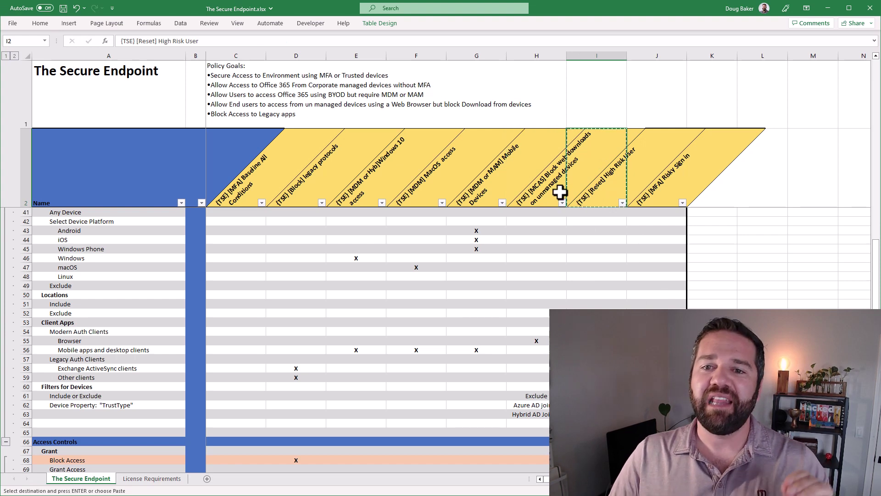
pyautogui.moveTo(560, 190); pyautogui.dragTo(652, 191)
pyautogui.hotkey('ctrl', 'v')
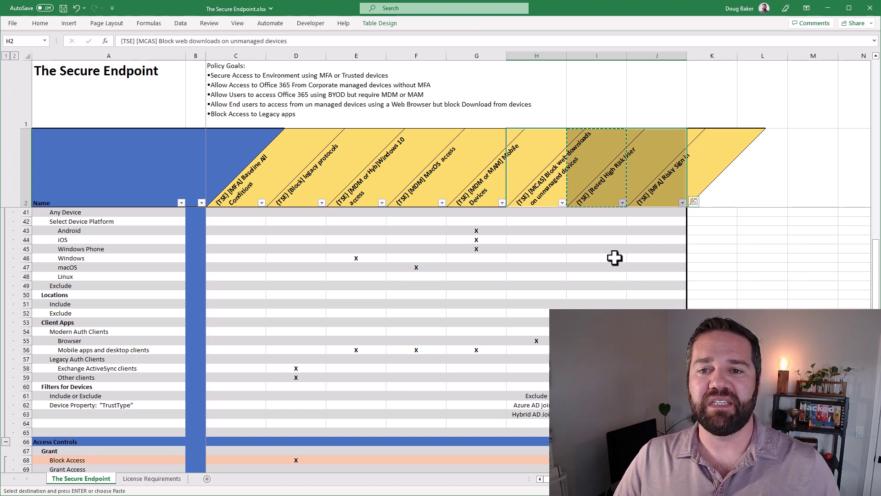
pyautogui.click(615, 257)
pyautogui.click(543, 195)
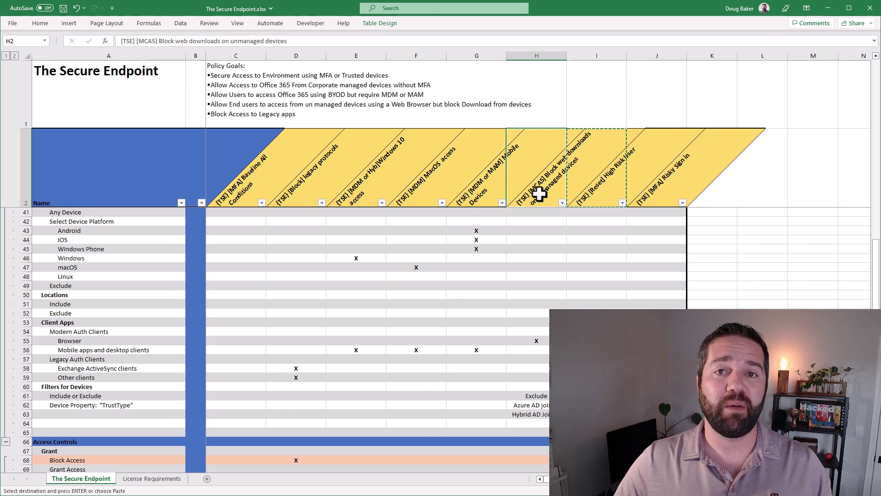
pyautogui.scroll(-3, 542, 401)
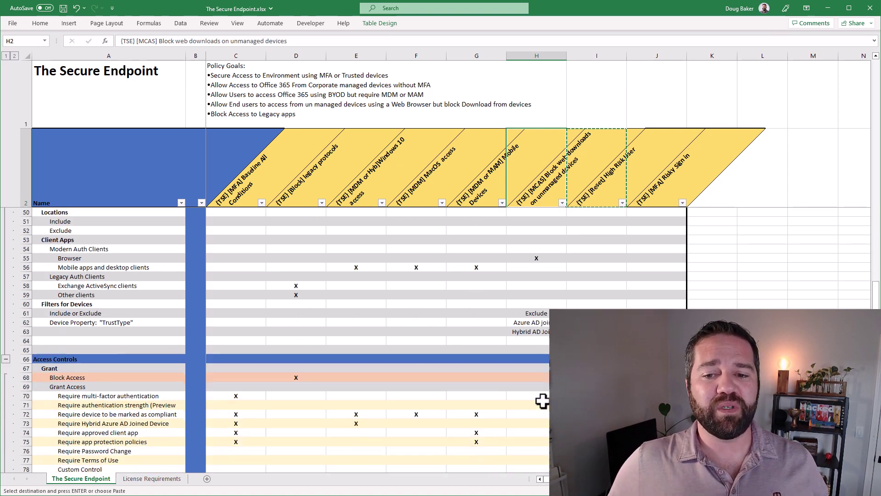
pyautogui.scroll(-7, 545, 391)
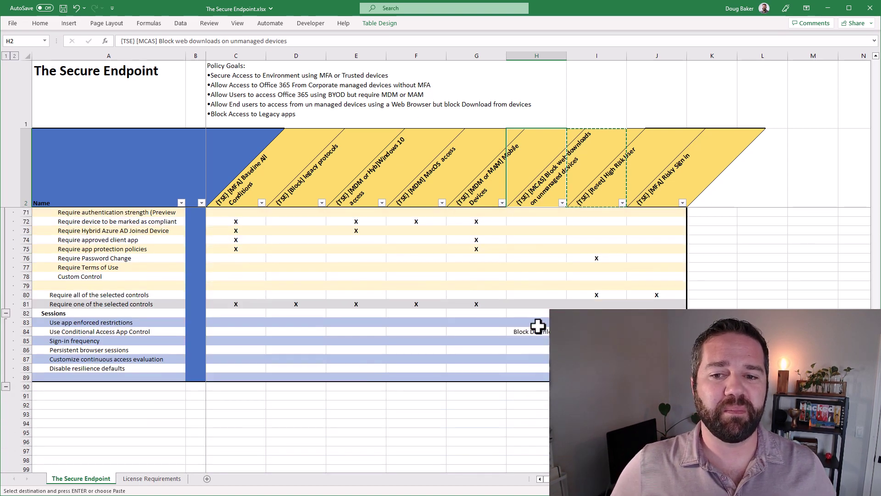
pyautogui.scroll(5, 539, 331)
pyautogui.click(531, 324)
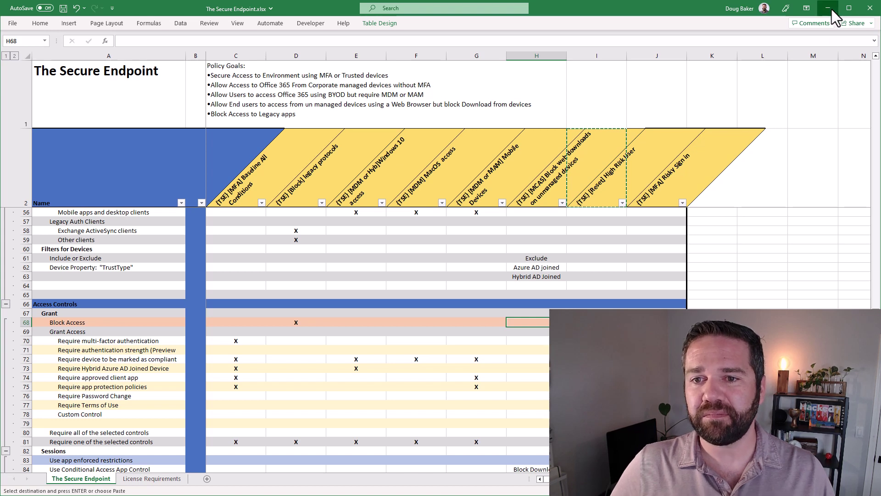
# Select the '[TSE] [Reset] High Risk User' policy name and switch back to the Azure portal.
pyautogui.click(596, 276)
pyautogui.scroll(14, 596, 276)
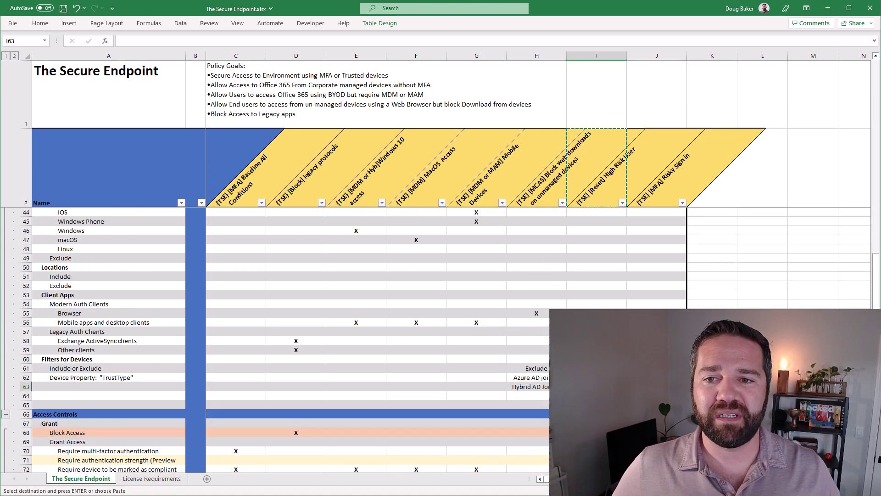
pyautogui.scroll(4, 596, 276)
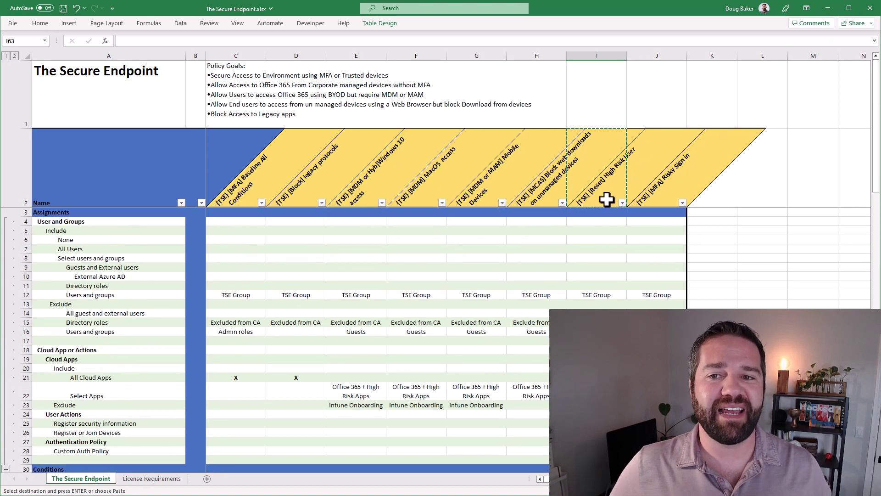
pyautogui.click(605, 196)
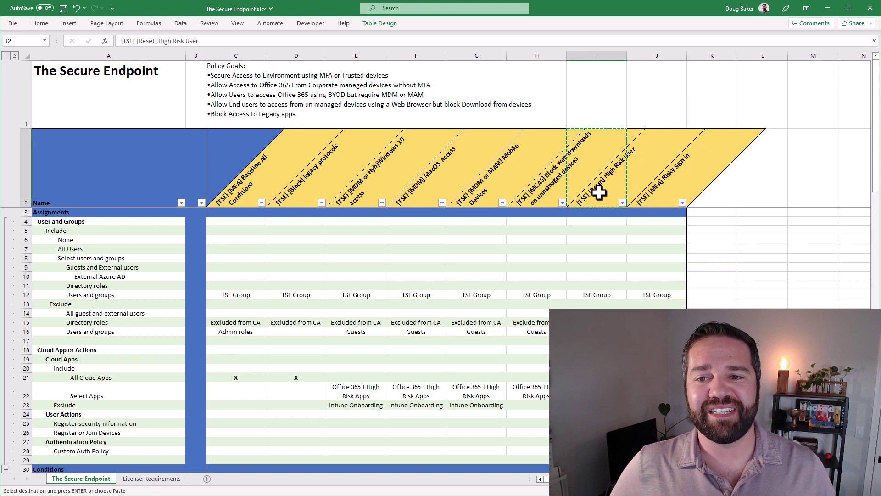
pyautogui.click(654, 192)
pyautogui.click(612, 230)
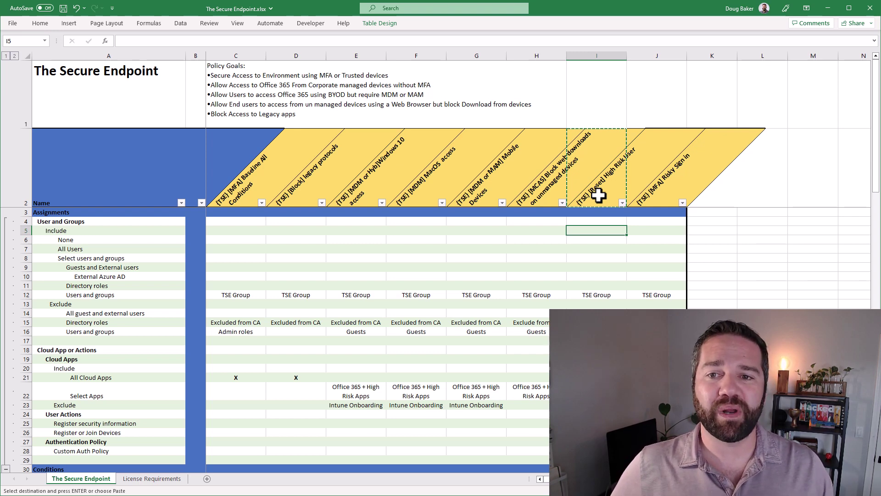
pyautogui.click(649, 197)
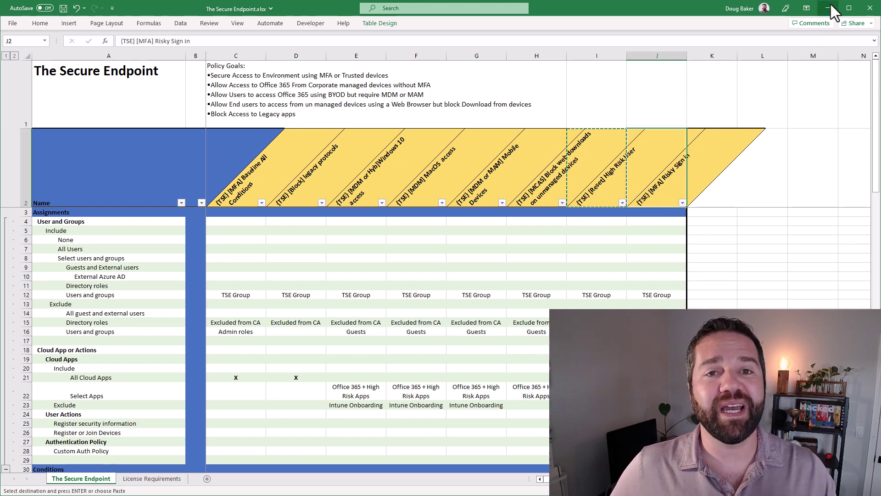
pyautogui.click(592, 186)
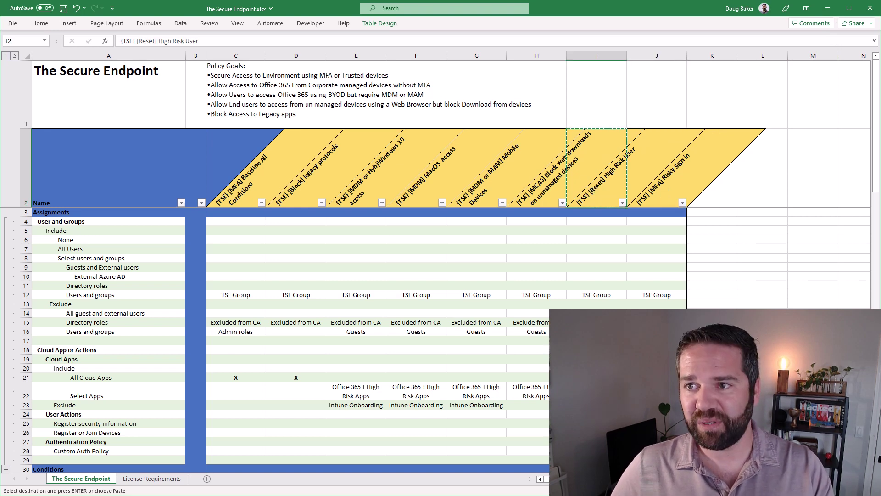
pyautogui.click(827, 8)
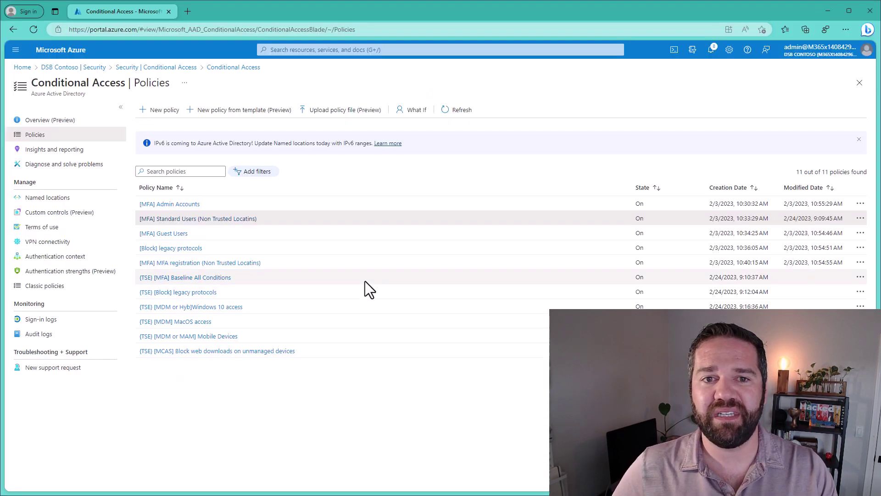
# Start a new policy named '[TSE] [Reset] High Risk User' by pasting the name.
pyautogui.click(156, 111)
pyautogui.click(51, 166)
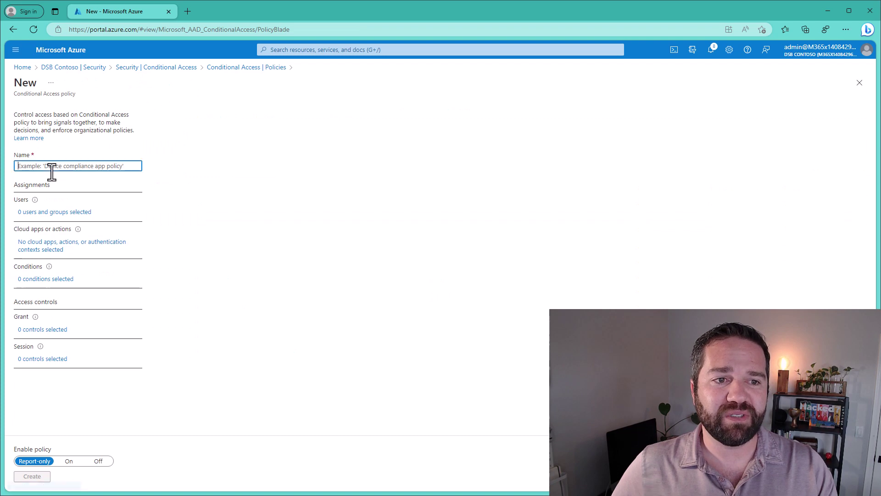
pyautogui.write('{TSE} [Reset] High Risk User')
# Target the [MFA] (TSE) Demo Users group and all cloud apps.
pyautogui.click(46, 214)
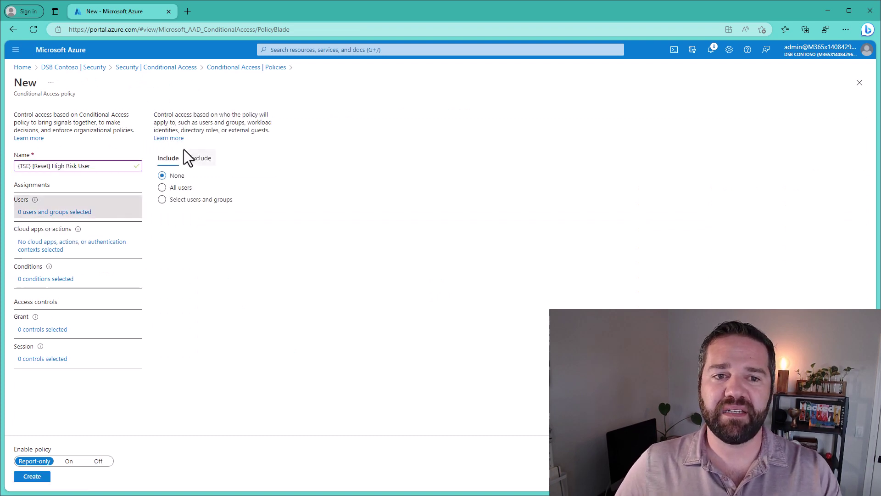
pyautogui.click(174, 201)
pyautogui.click(208, 246)
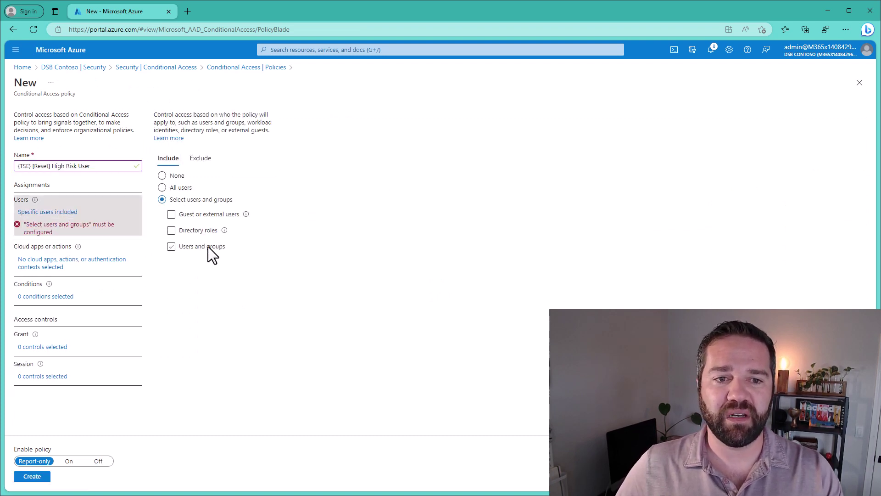
pyautogui.click(677, 127)
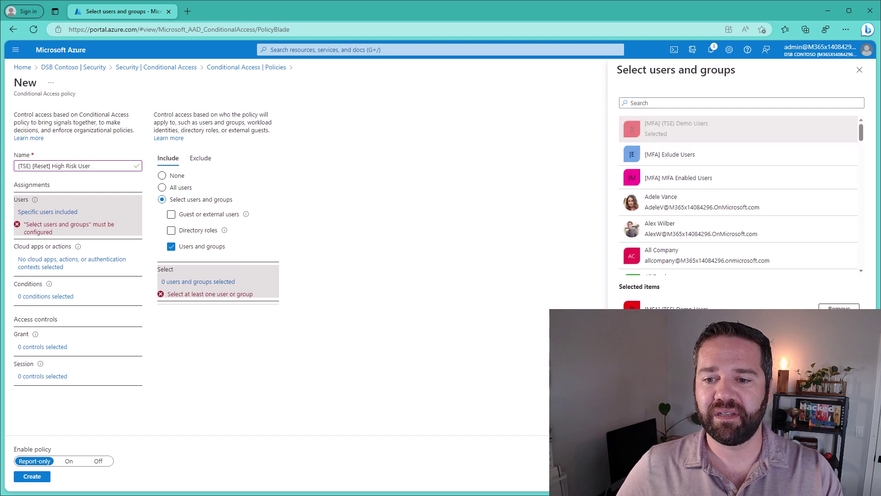
pyautogui.click(633, 476)
pyautogui.click(34, 249)
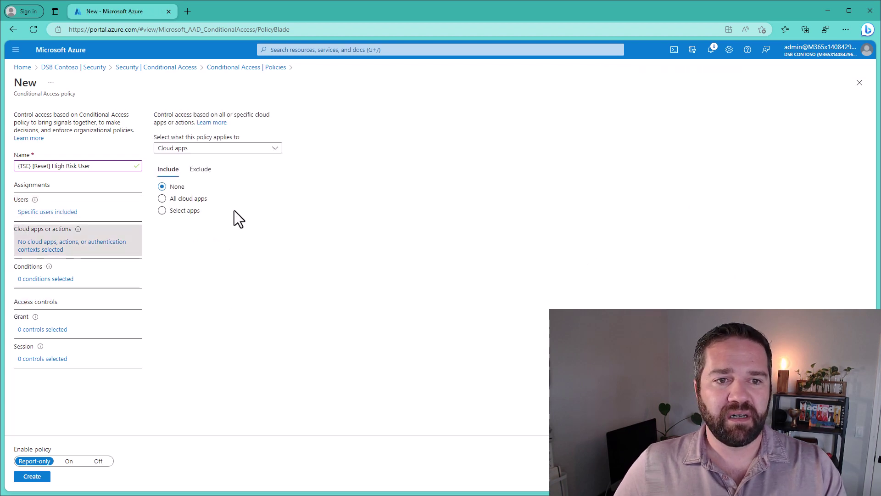
pyautogui.click(177, 199)
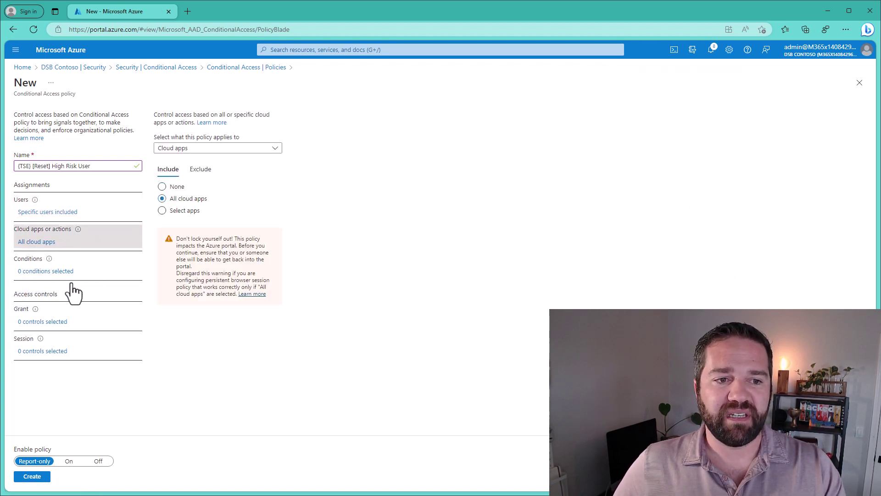
pyautogui.click(64, 272)
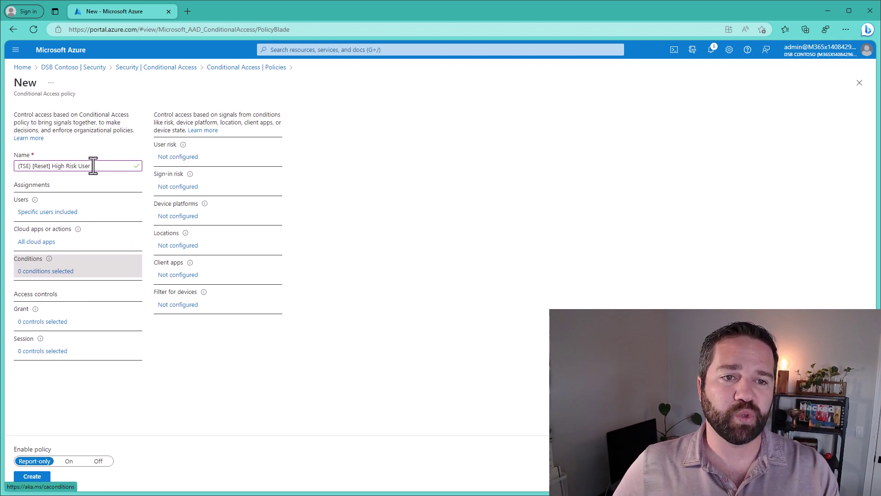
# Configure the user risk condition to trigger on High user risk and review it.
pyautogui.click(189, 159)
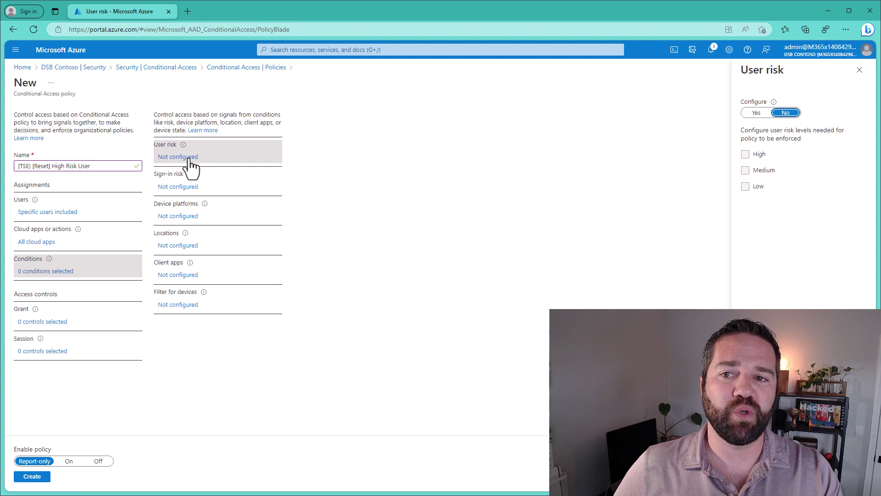
pyautogui.click(753, 113)
pyautogui.click(759, 155)
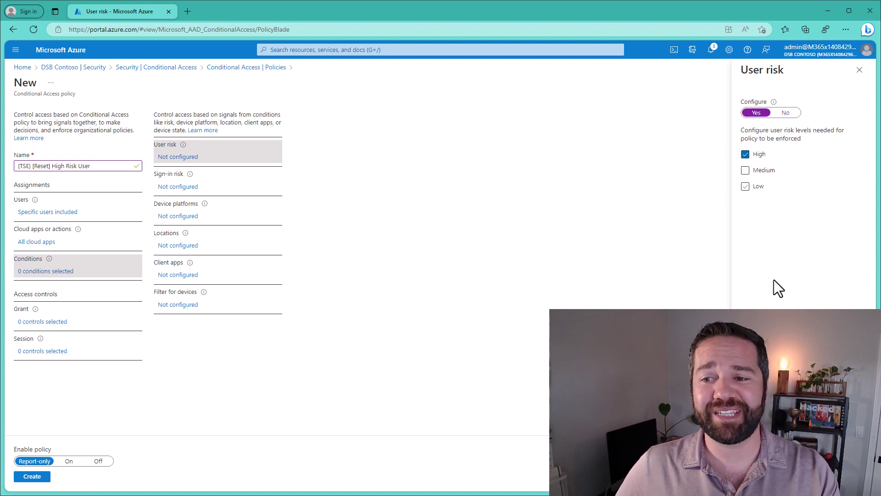
pyautogui.click(755, 476)
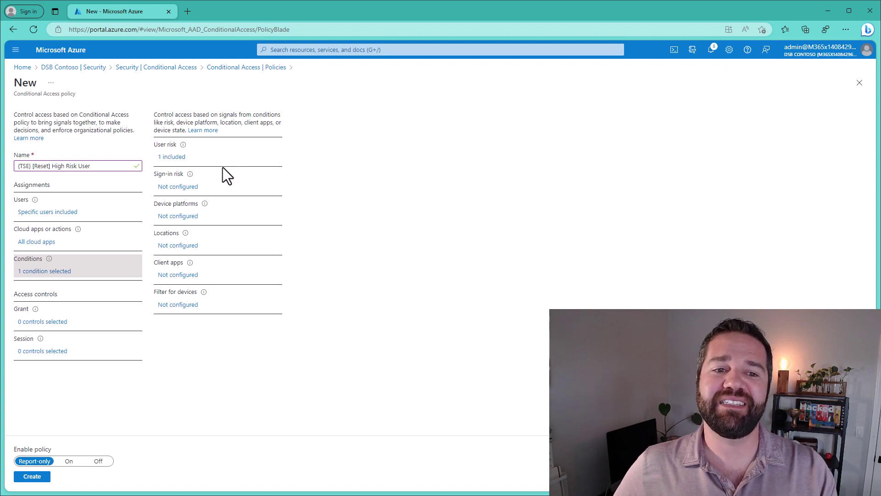
pyautogui.click(175, 159)
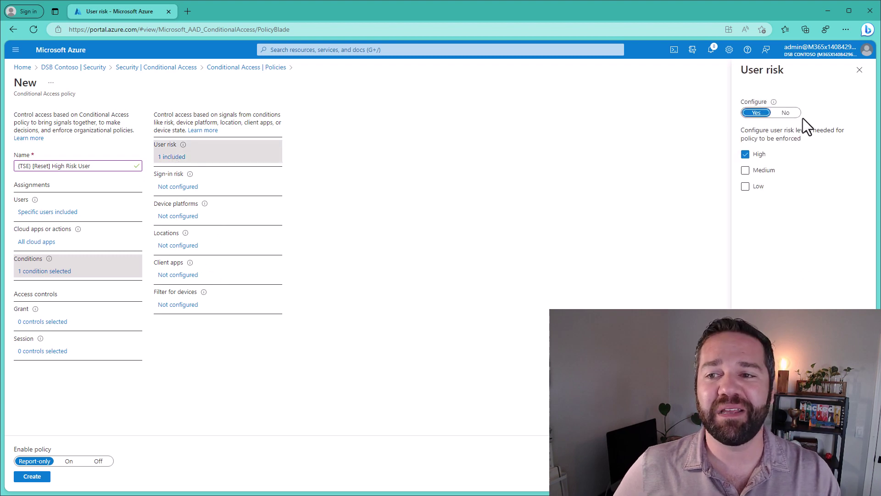
pyautogui.click(859, 70)
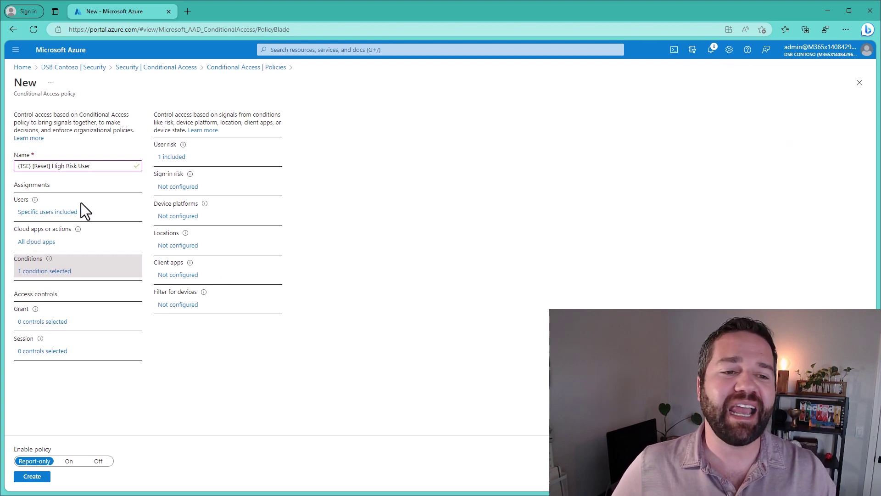
# Grant access only when a password change is required.
pyautogui.click(54, 323)
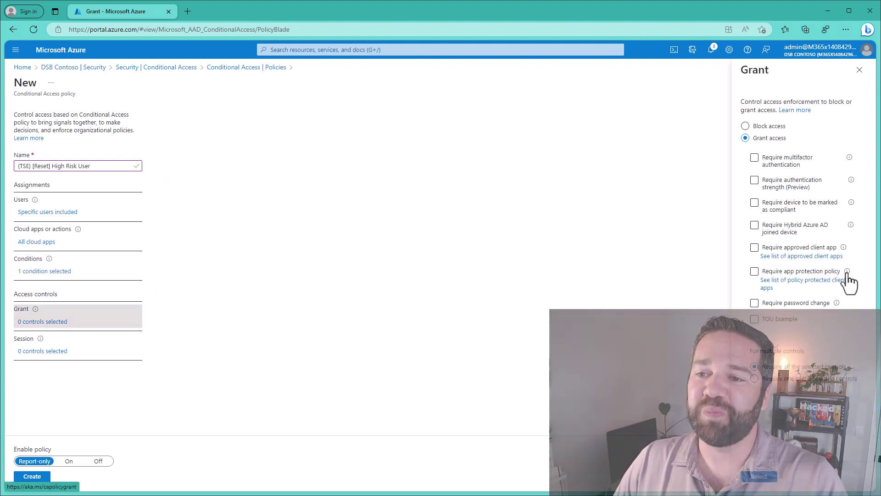
pyautogui.moveTo(847, 272)
pyautogui.click(809, 304)
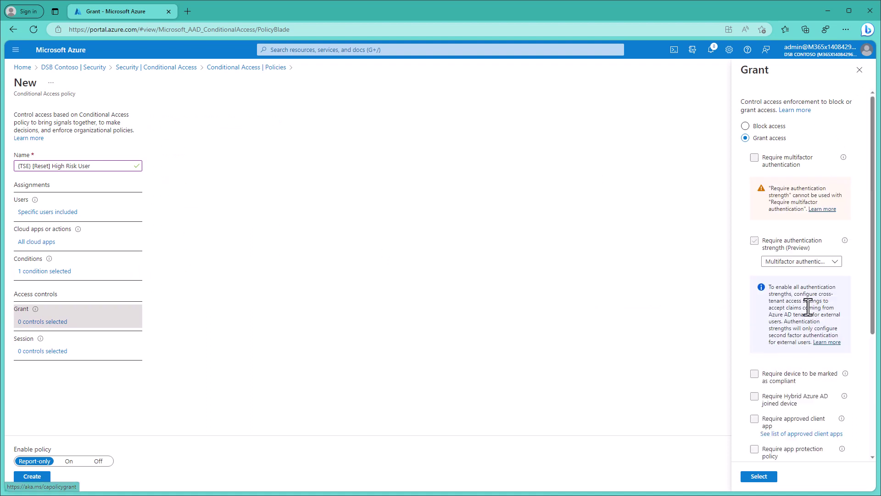
pyautogui.scroll(-3, 809, 362)
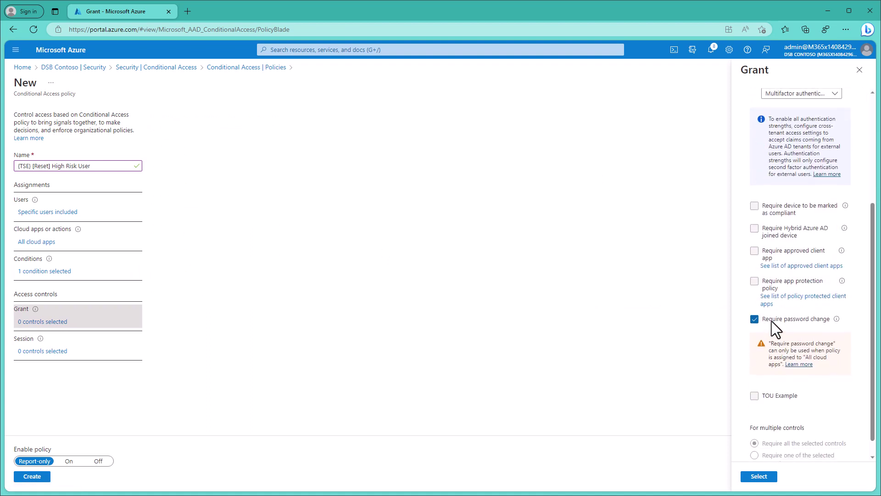
pyautogui.click(758, 476)
# Set sign-in frequency to every time, switch the policy On and create it.
pyautogui.click(54, 351)
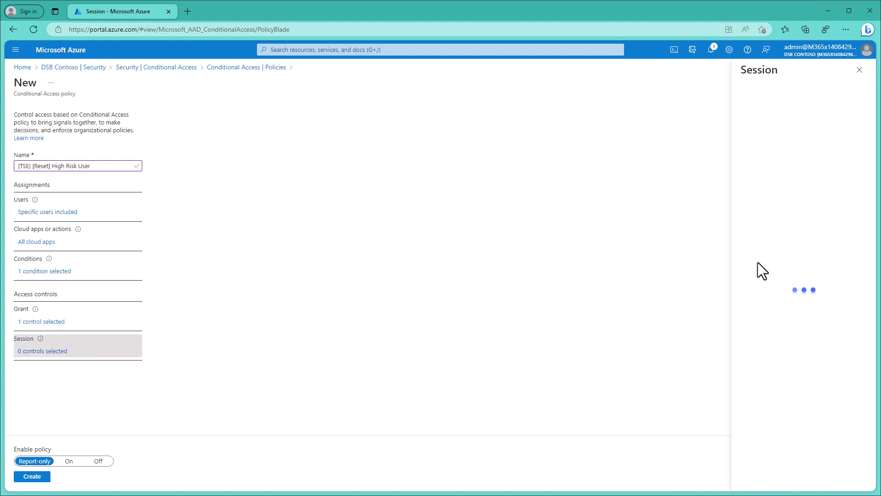
pyautogui.click(772, 232)
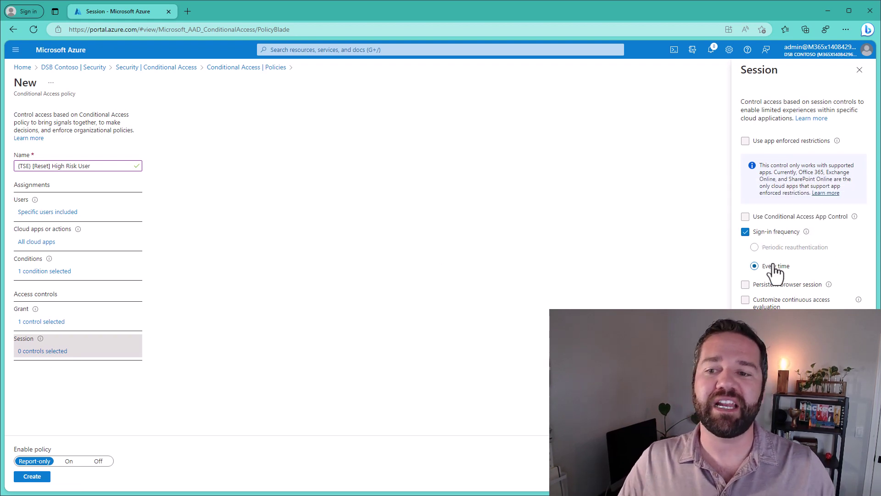
pyautogui.click(753, 479)
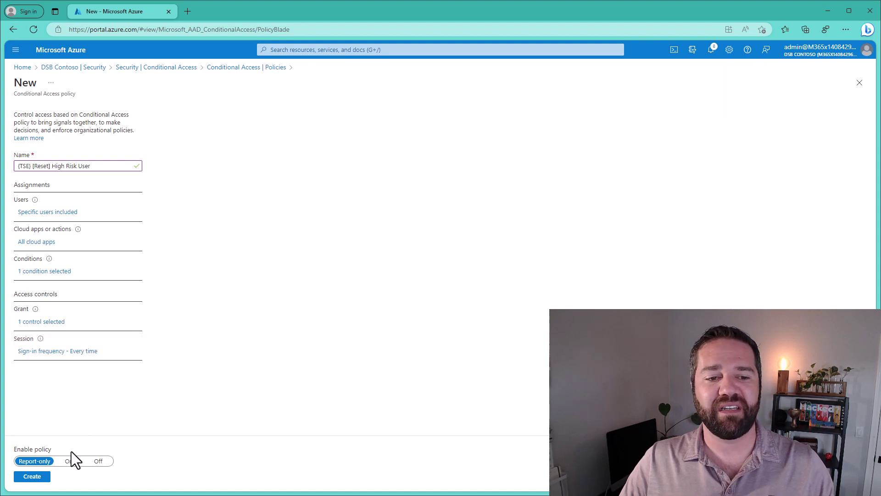
pyautogui.click(69, 461)
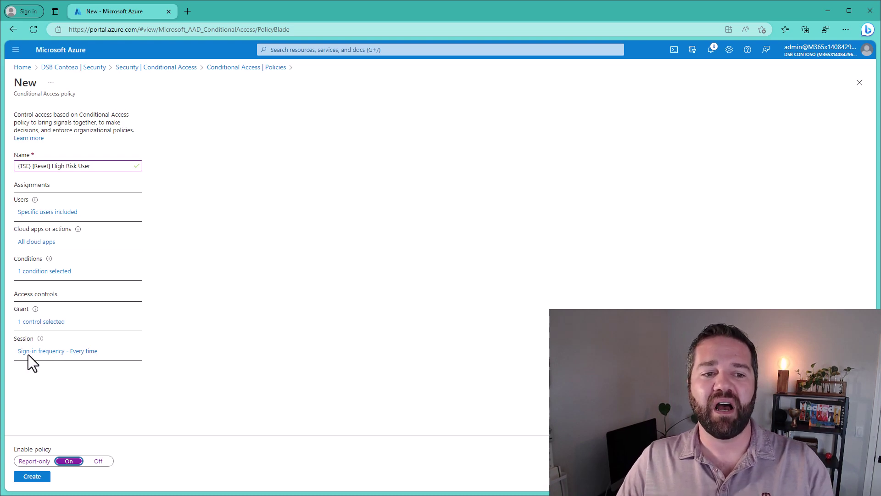
pyautogui.click(45, 480)
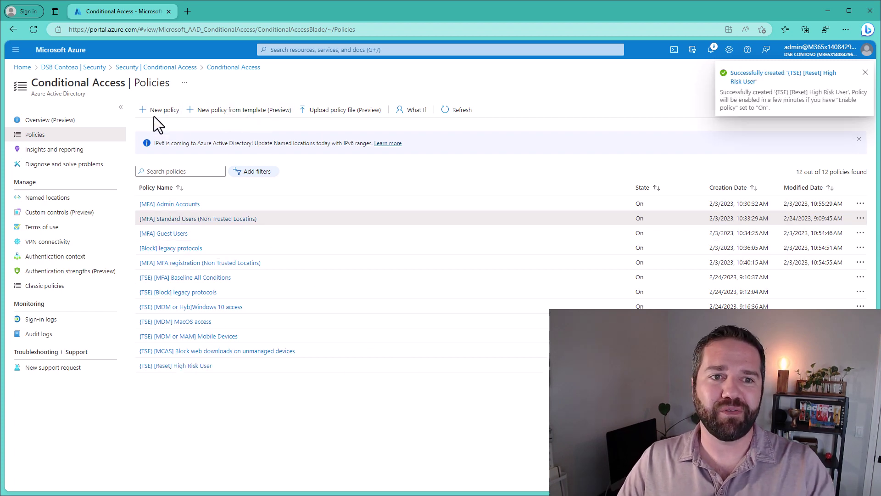
# Copy the Risky Sign in policy name from cell J2 of the Secure Endpoint spreadsheet.
pyautogui.hotkey('alt', 'Tab')
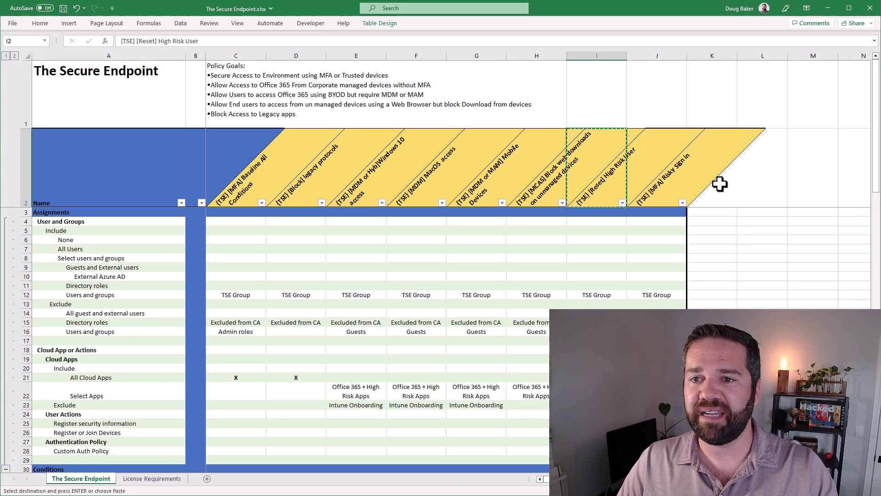
pyautogui.hotkey('ctrl', 'c')
pyautogui.click(656, 186)
pyautogui.hotkey('ctrl', 'c')
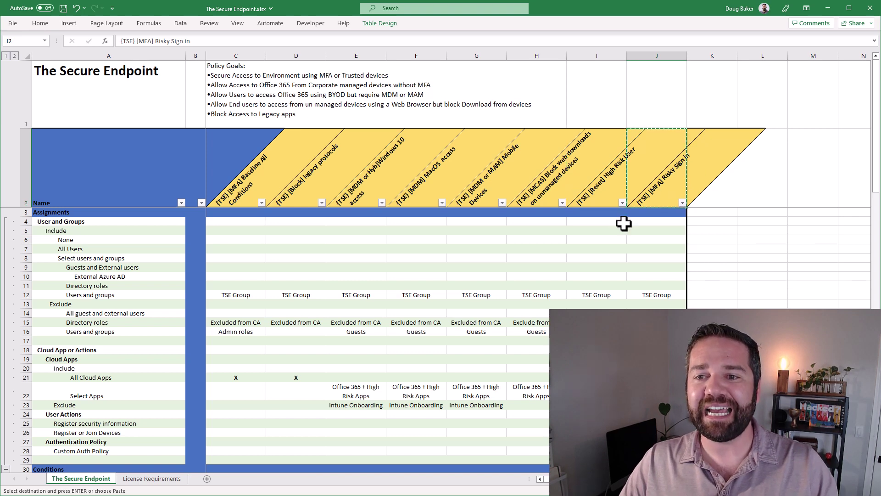
pyautogui.click(825, 8)
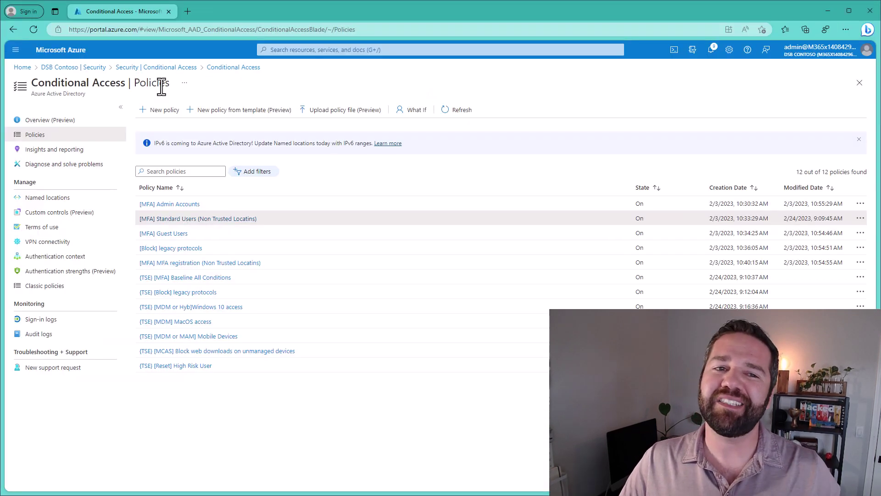
# Start a new policy named (TSE) [MFA] Risky Sign in, assigned to the [MFA] (TSE) Demo Users group.
pyautogui.click(161, 111)
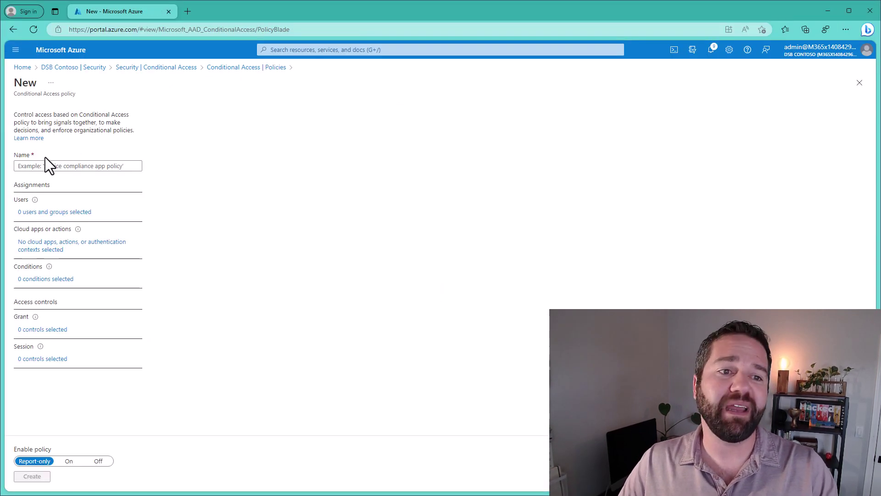
pyautogui.click(51, 165)
pyautogui.hotkey('ctrl', 'v')
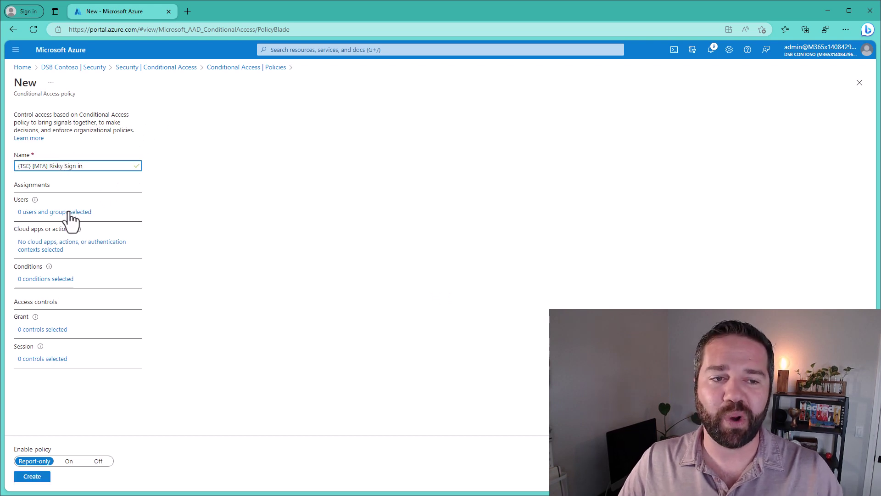
pyautogui.click(69, 212)
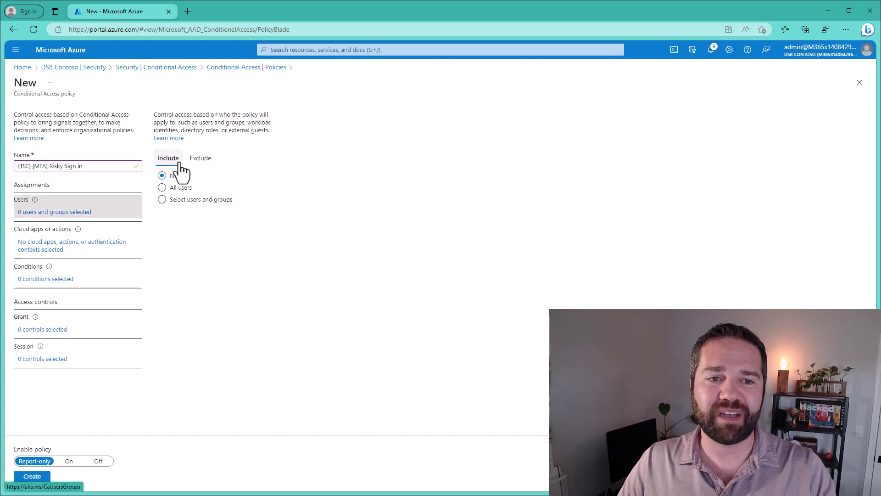
pyautogui.click(181, 189)
pyautogui.click(183, 199)
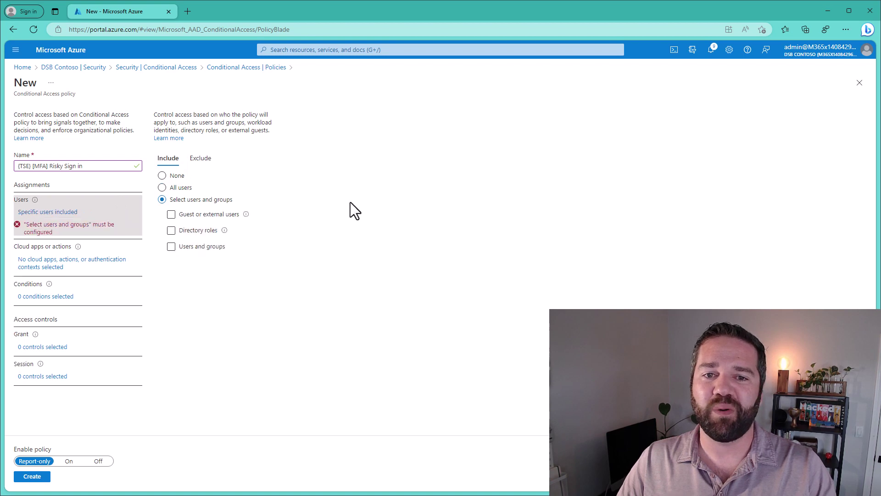
pyautogui.click(187, 246)
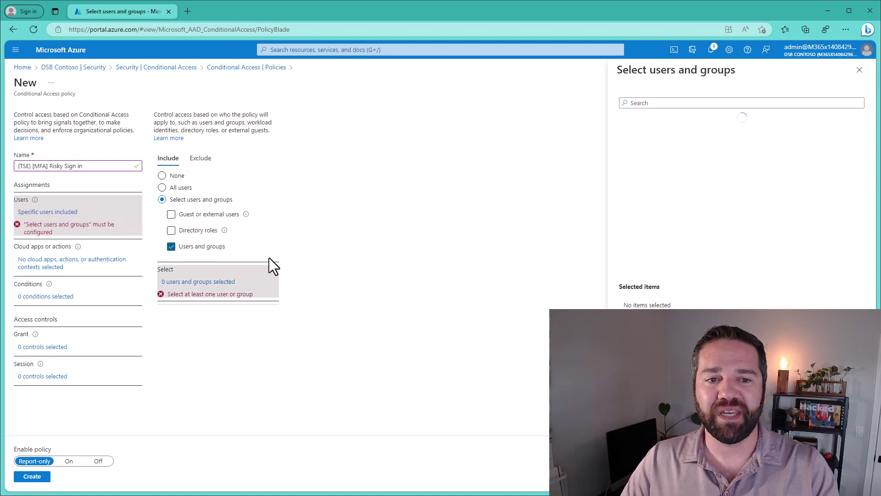
pyautogui.click(656, 131)
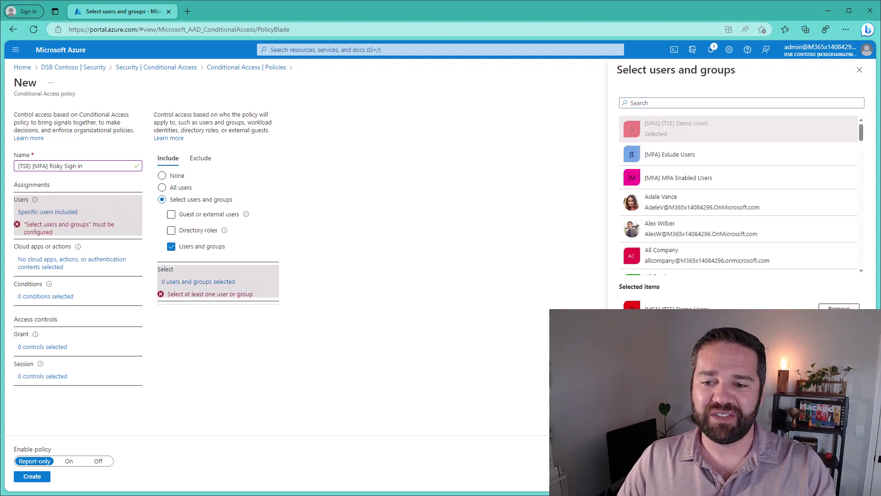
pyautogui.click(634, 479)
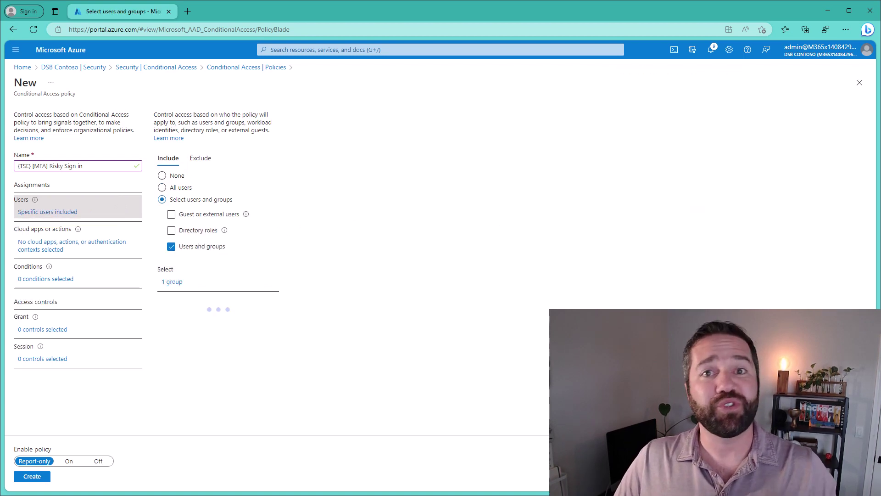
# Target All cloud apps and bring up the policy's conditions list.
pyautogui.click(96, 251)
pyautogui.click(174, 211)
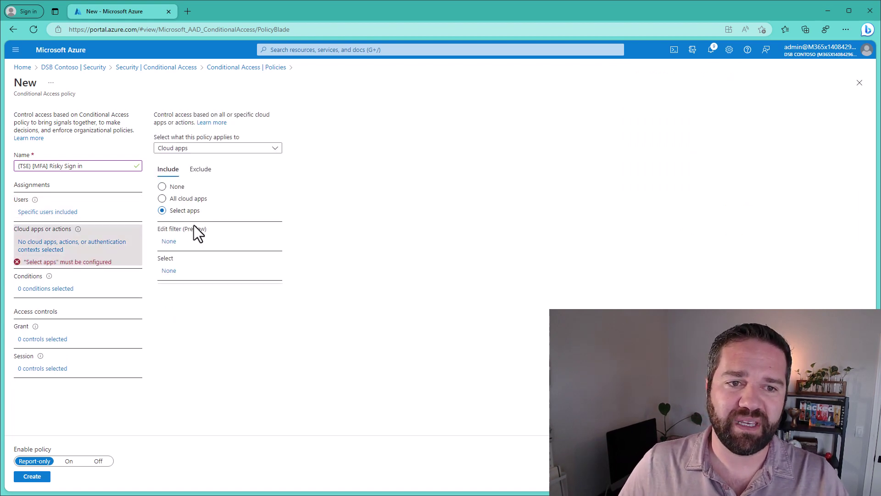
pyautogui.click(191, 198)
pyautogui.click(41, 272)
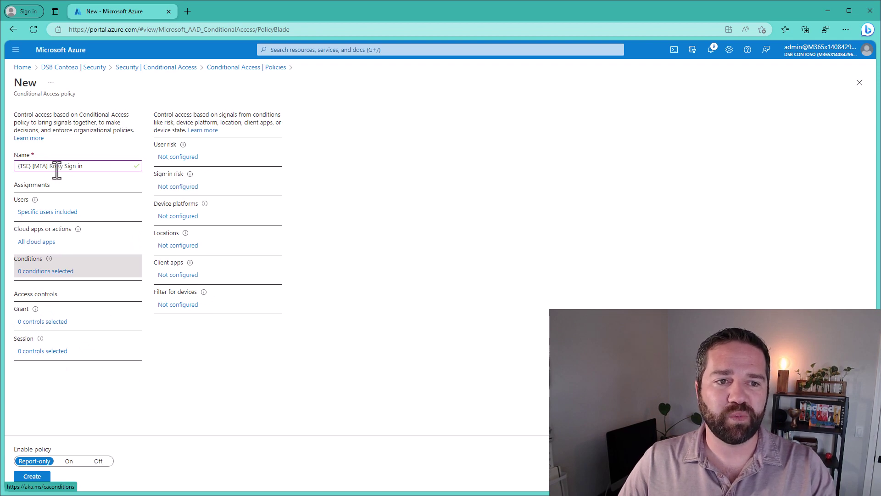
# Turn on the sign-in risk condition for High and Medium risk levels.
pyautogui.click(188, 187)
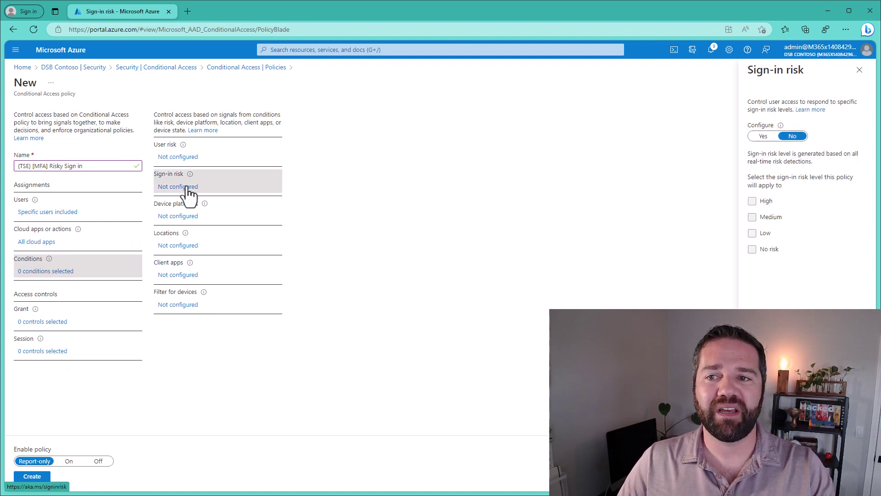
pyautogui.click(761, 137)
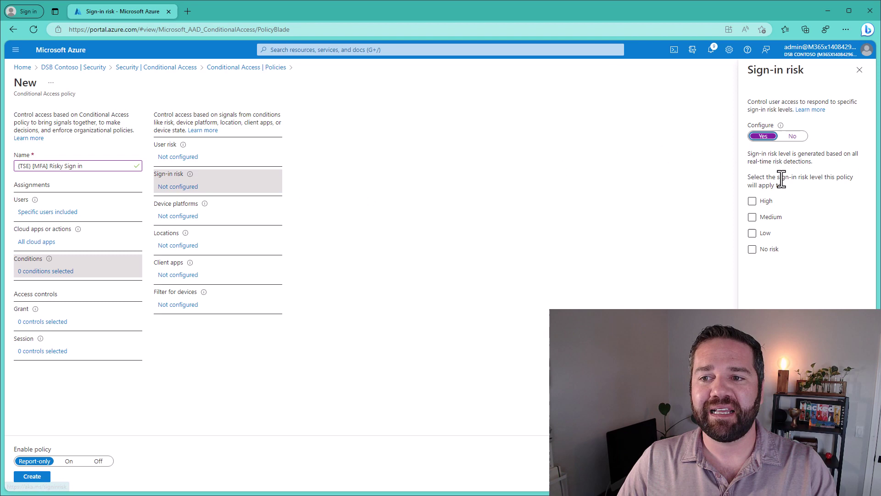
pyautogui.click(764, 202)
pyautogui.click(770, 217)
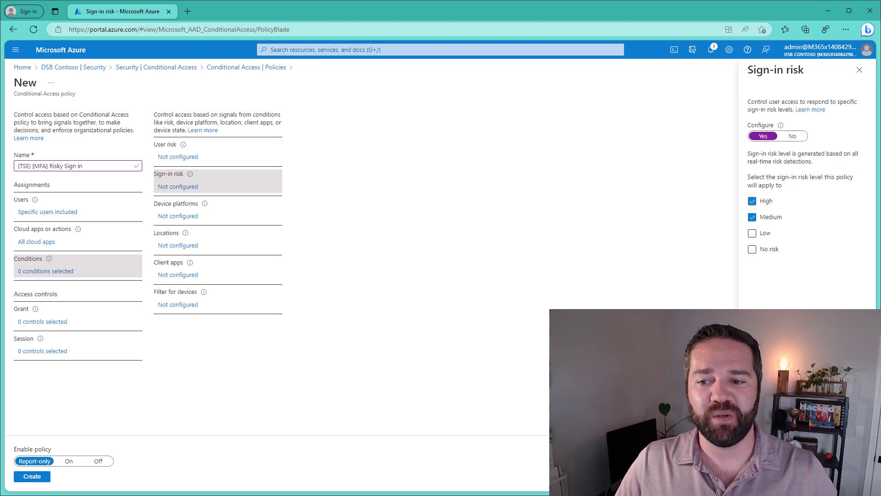
pyautogui.click(759, 476)
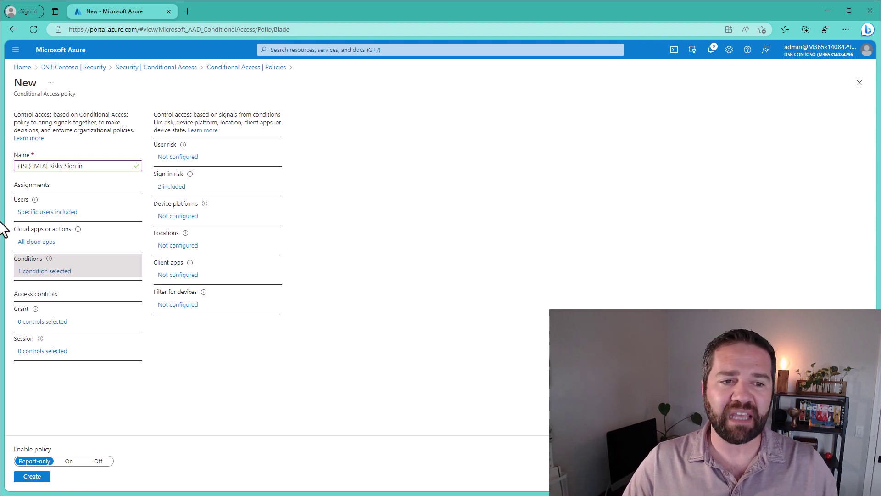
# Require multifactor authentication to grant access.
pyautogui.click(51, 323)
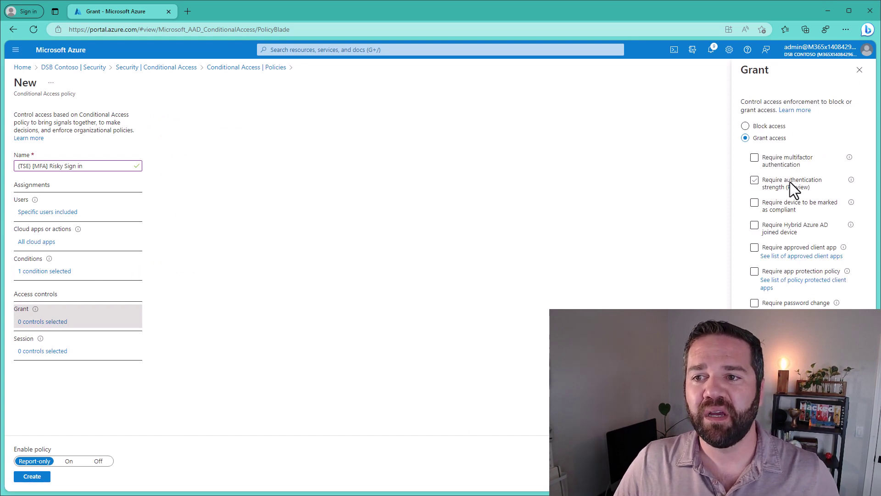
pyautogui.click(779, 159)
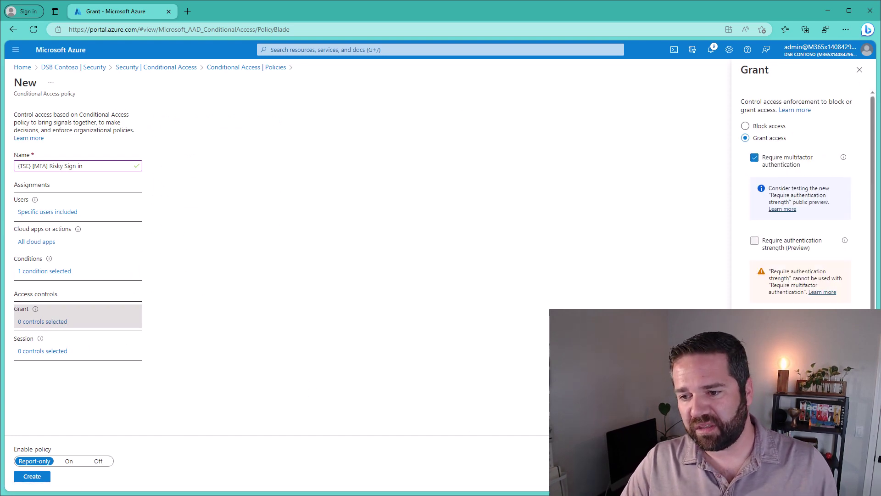
pyautogui.click(760, 476)
# Set the session sign-in frequency to every time.
pyautogui.click(58, 351)
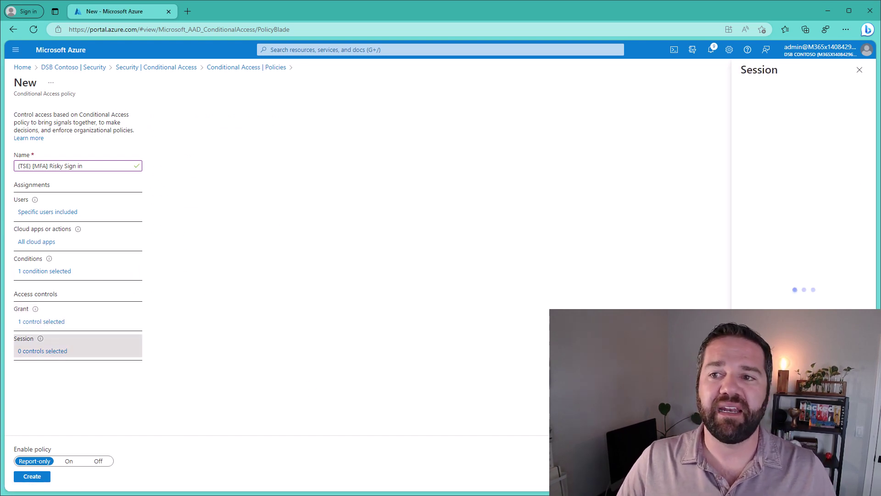
pyautogui.click(776, 233)
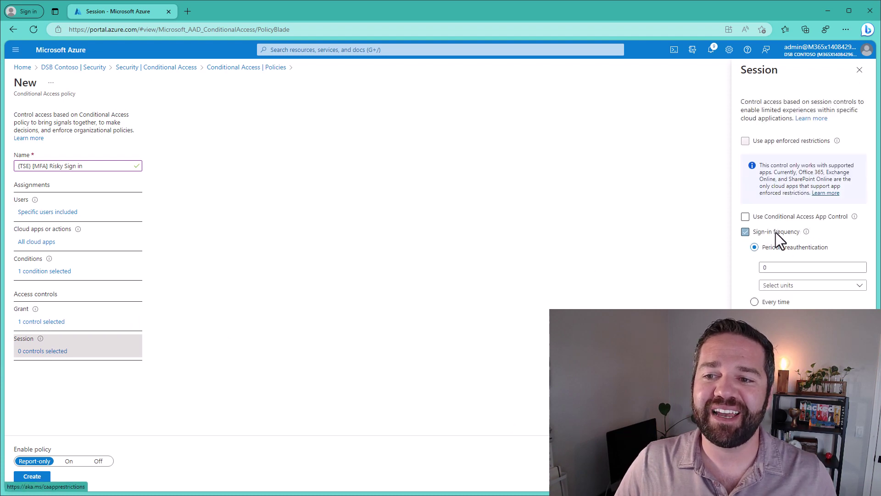
pyautogui.click(758, 301)
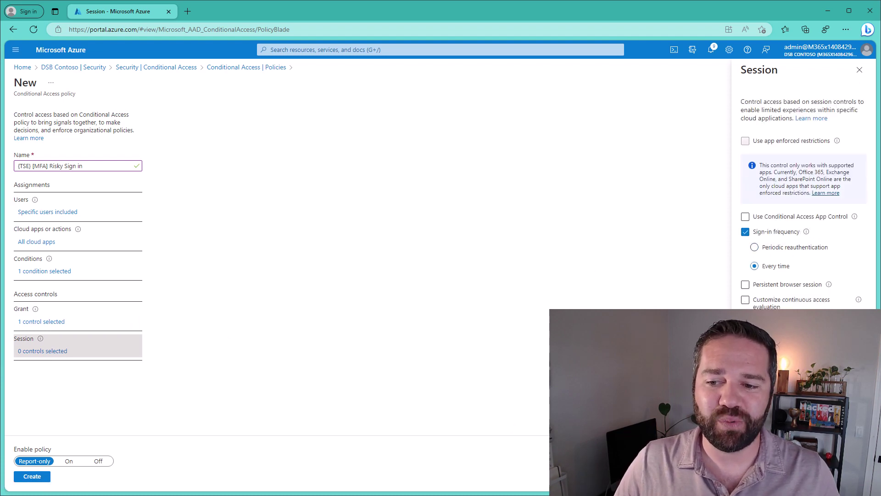
pyautogui.click(760, 476)
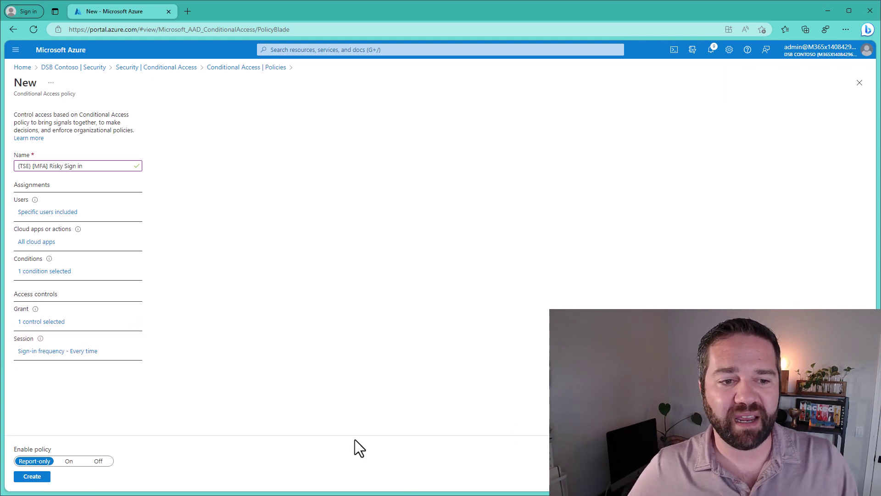
# Switch the Risky Sign in policy On, review its sign-in risk levels, and create it.
pyautogui.click(67, 461)
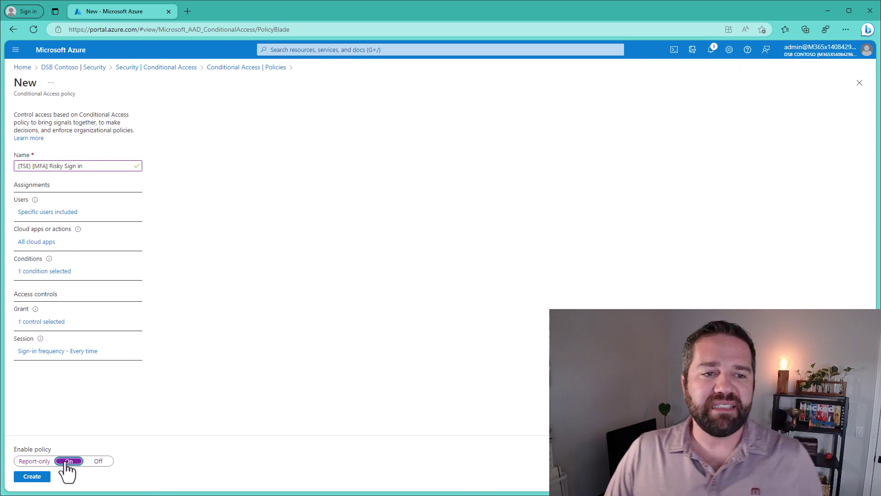
pyautogui.click(54, 268)
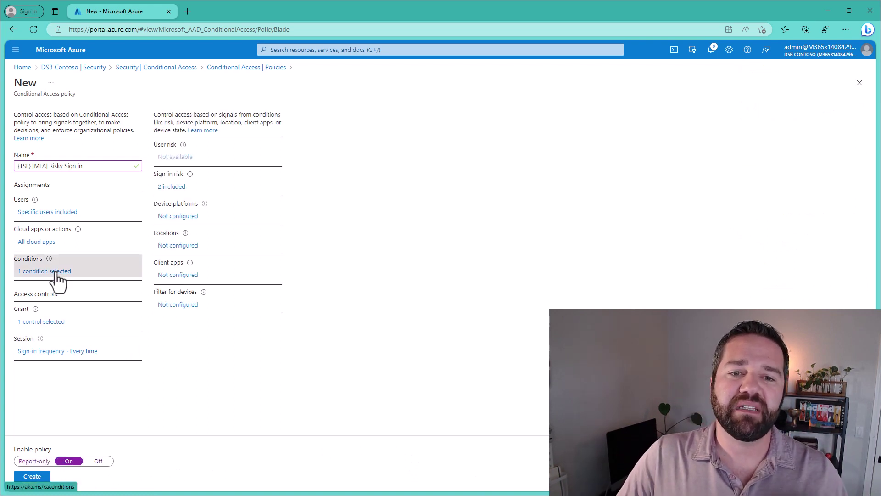
pyautogui.click(174, 188)
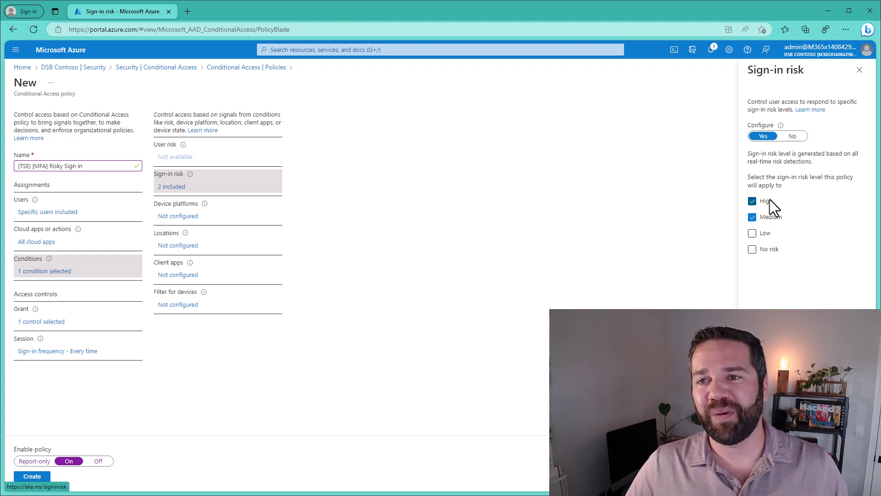
pyautogui.click(859, 70)
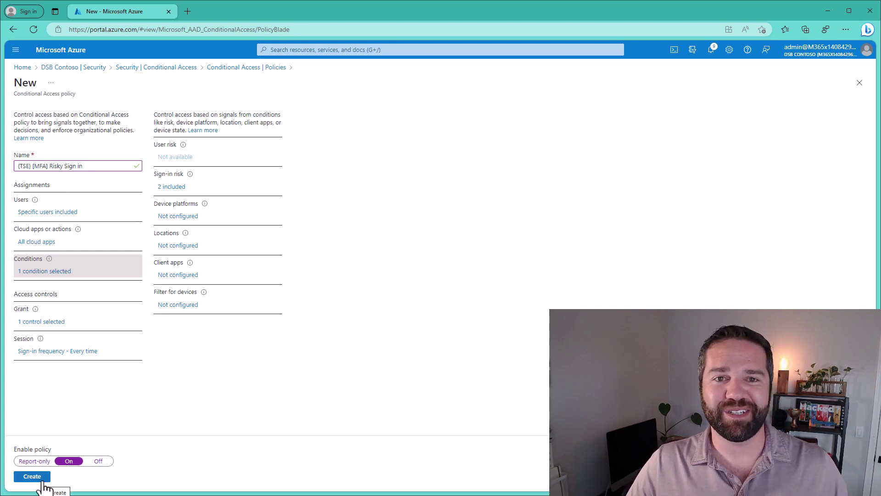
pyautogui.click(42, 480)
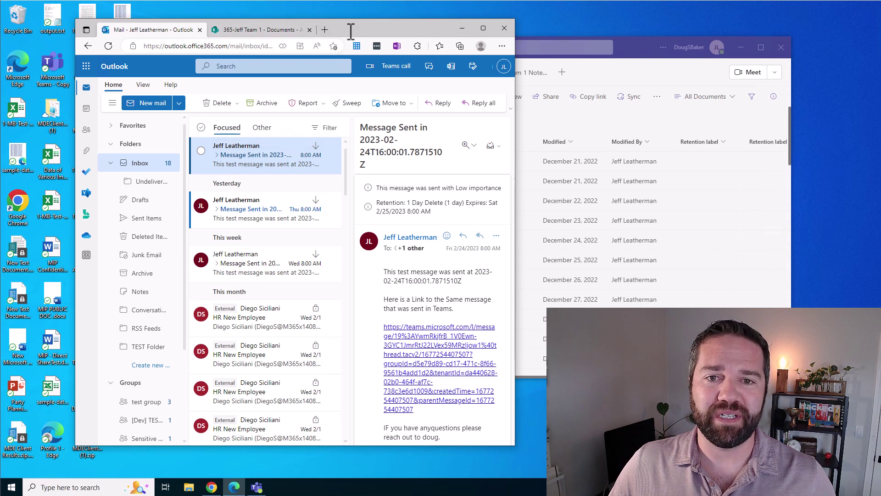
# Open yesterday's 2023-02-23 test message in a maximized Outlook window.
pyautogui.moveTo(375, 32); pyautogui.dragTo(477, 30)
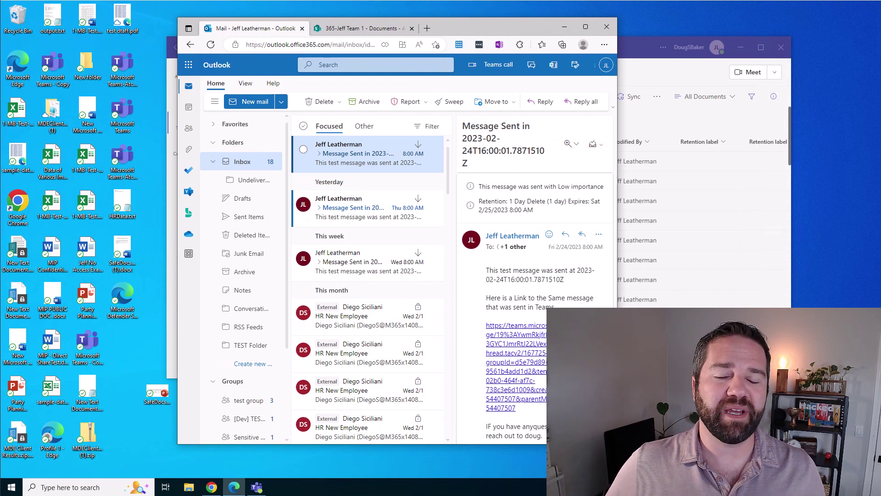
pyautogui.click(331, 45)
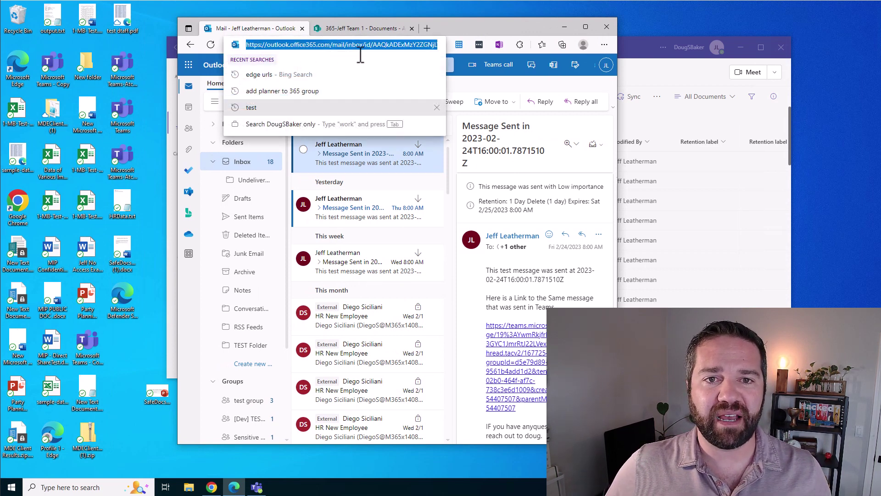
pyautogui.click(352, 202)
pyautogui.click(352, 202)
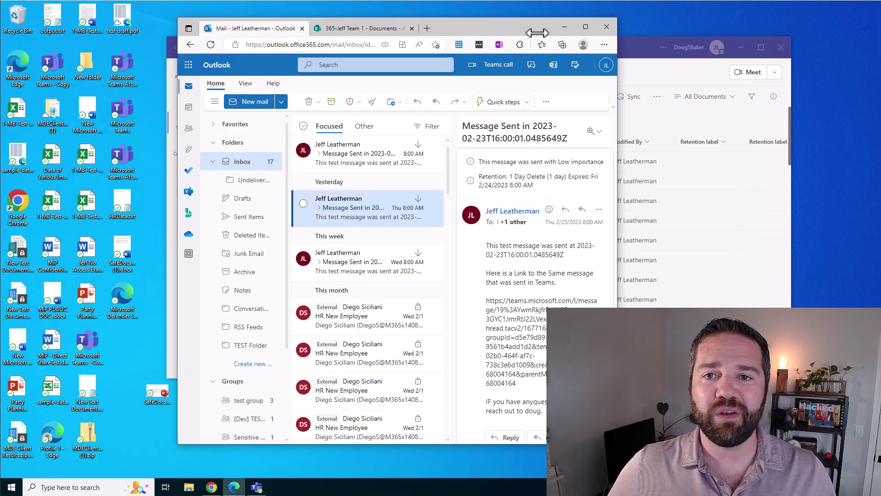
pyautogui.moveTo(536, 33); pyautogui.dragTo(531, 1)
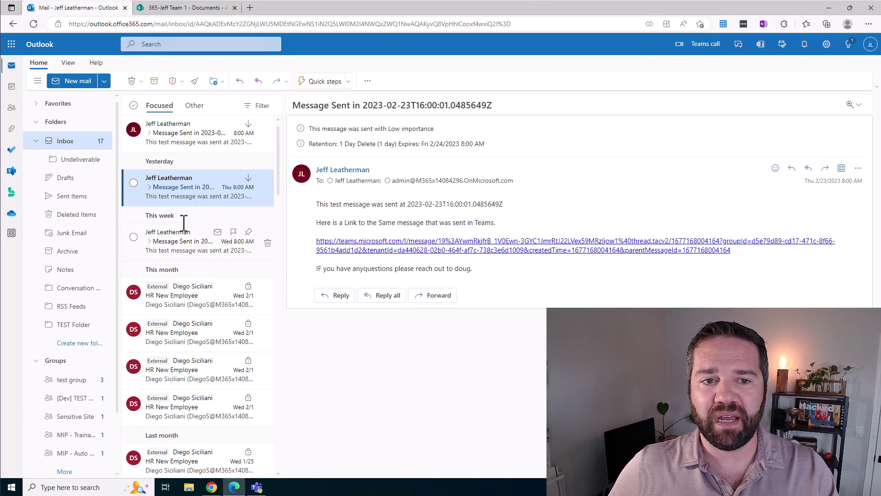
# Check the message's more-actions menu, then switch to the 365-Jeff Team 1 SharePoint documents.
pyautogui.click(858, 169)
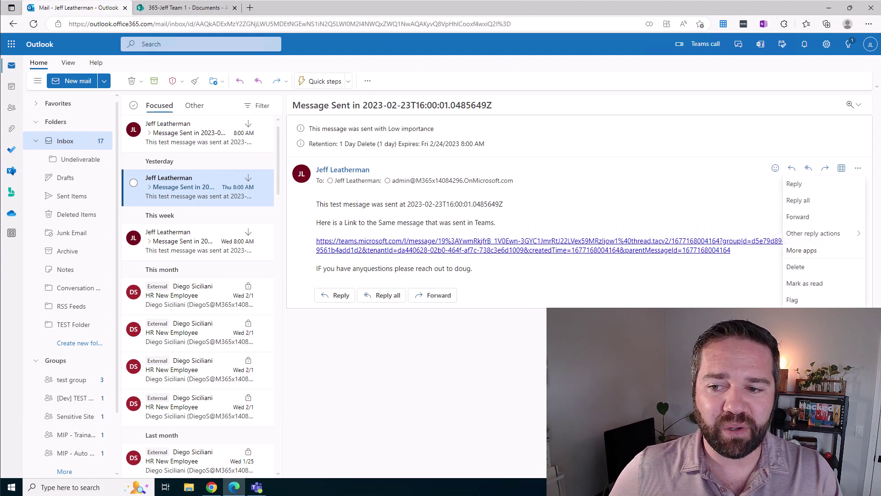
pyautogui.click(857, 168)
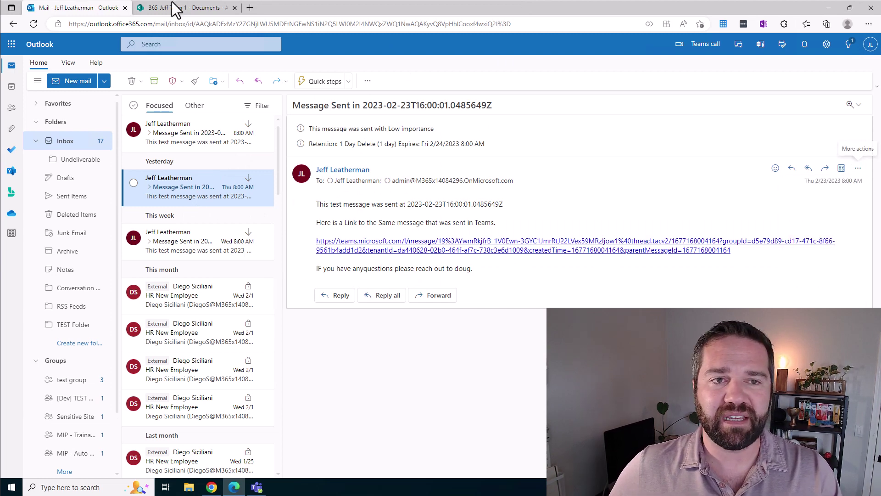
pyautogui.moveTo(186, 9)
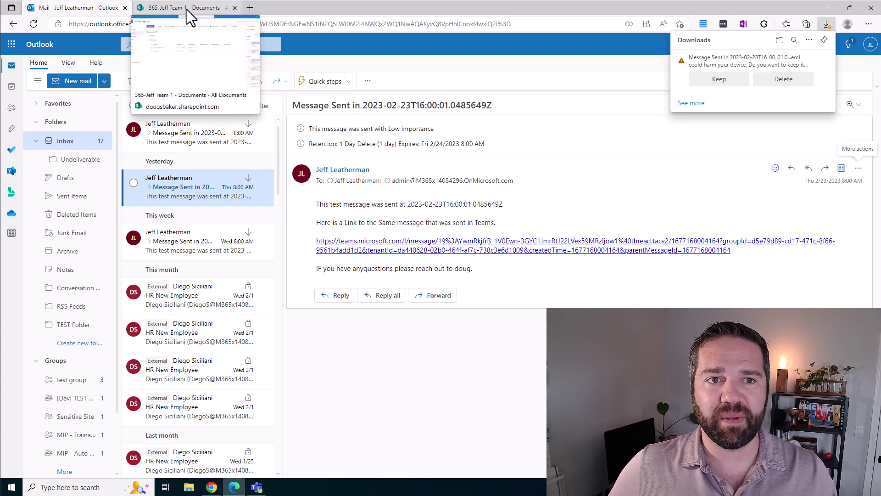
pyautogui.click(206, 8)
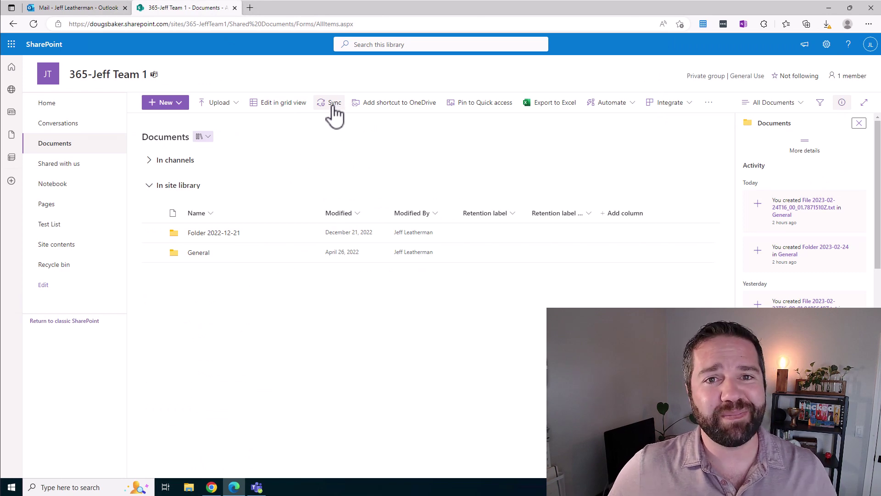
# Look over the General channel files and chats in Teams, then return to the Outlook message.
pyautogui.click(258, 487)
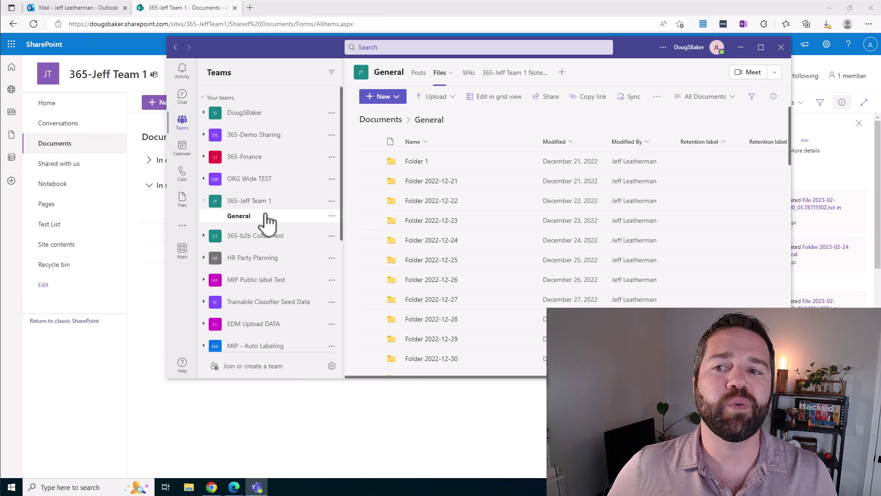
pyautogui.click(182, 97)
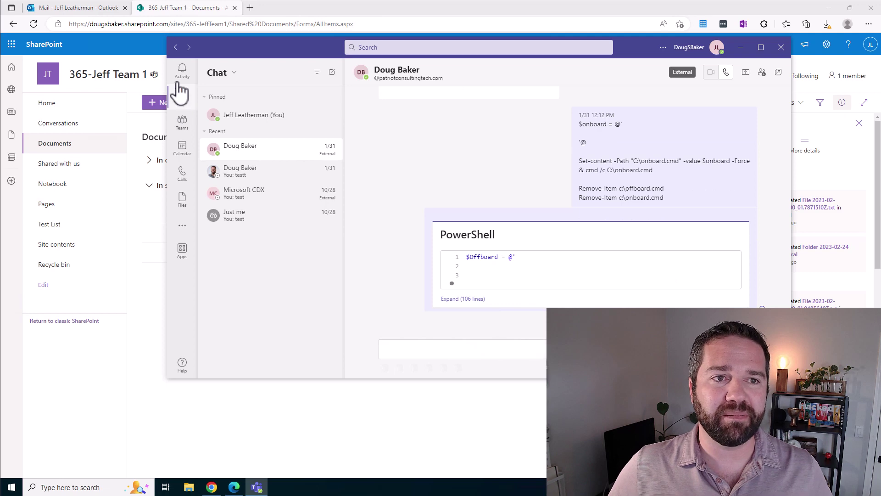
pyautogui.click(110, 9)
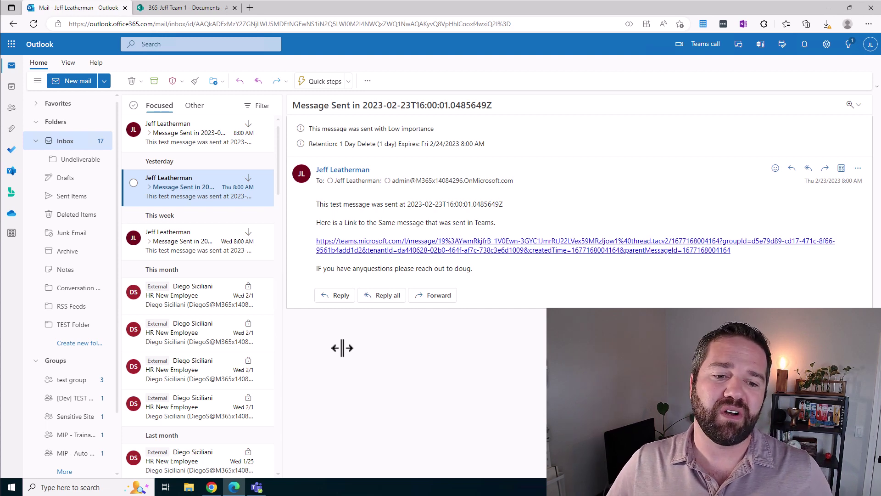
# Load office.com in a new Google Chrome tab, then close Chrome.
pyautogui.click(212, 486)
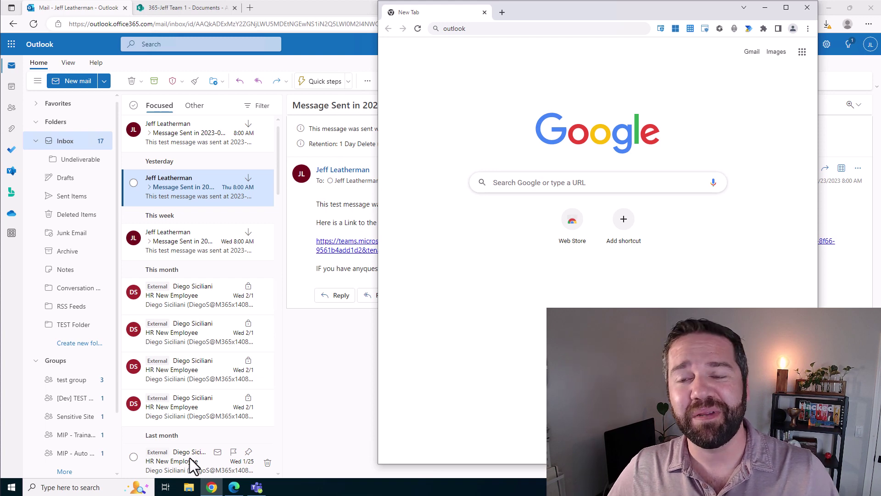
pyautogui.click(679, 32)
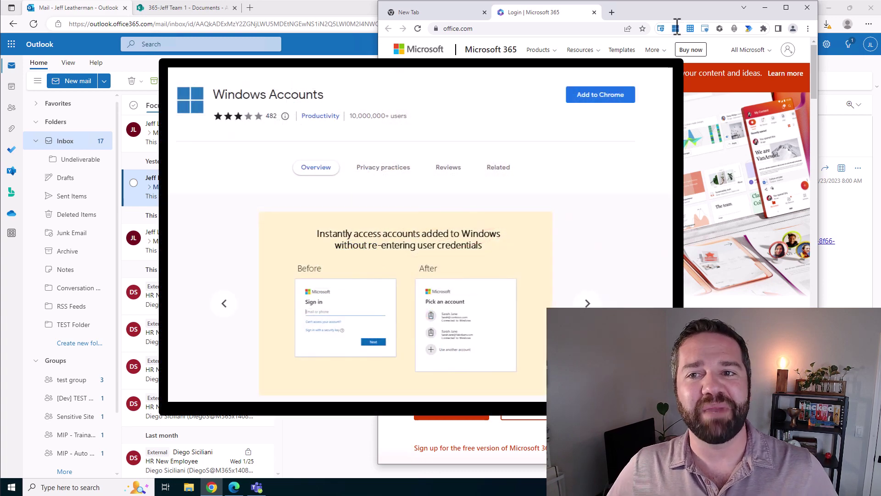
pyautogui.click(807, 7)
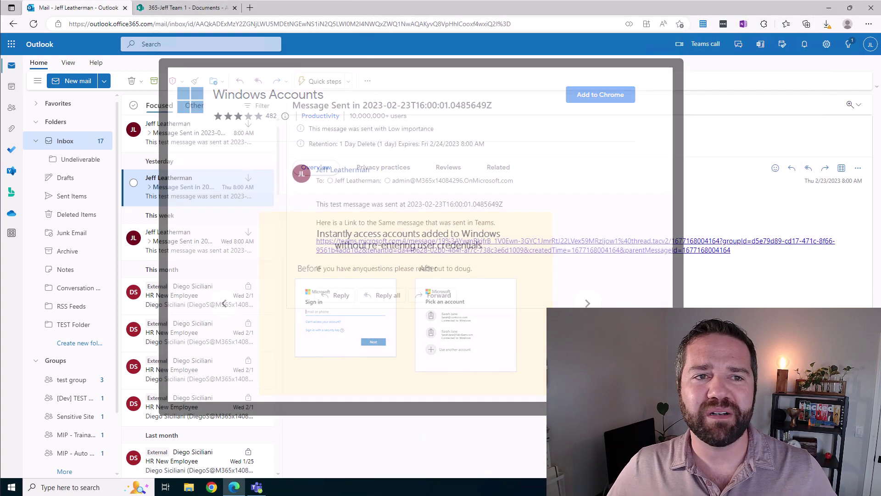
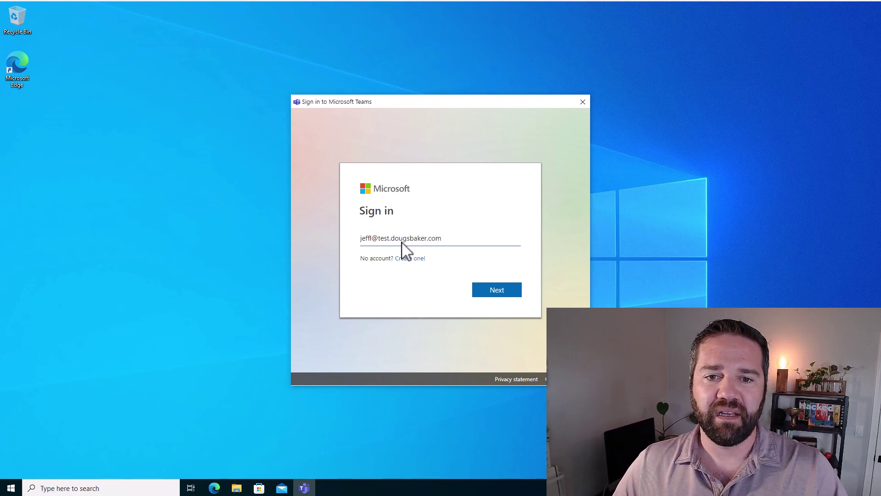
# Enter the test user's account e-mail in the Teams sign-in box and continue.
pyautogui.press('Return')
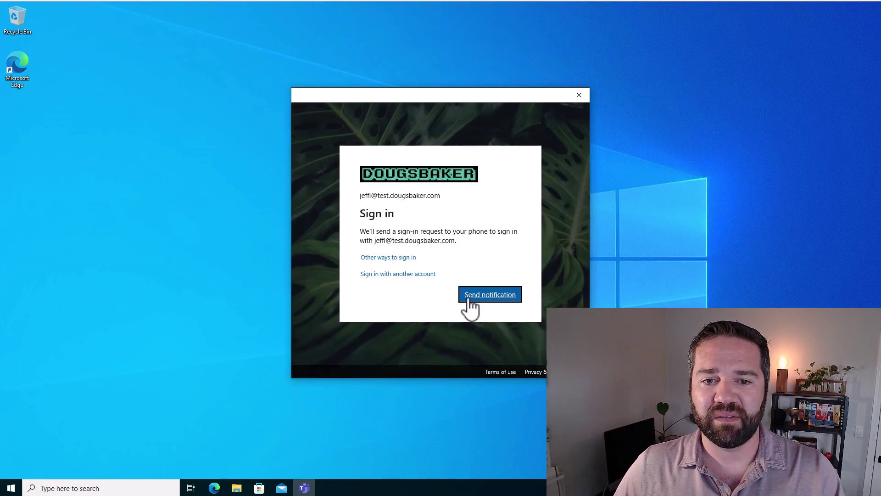
# Send the phone sign-in approval, then dismiss the device-compliance 'You can't get there from here' block.
pyautogui.click(494, 297)
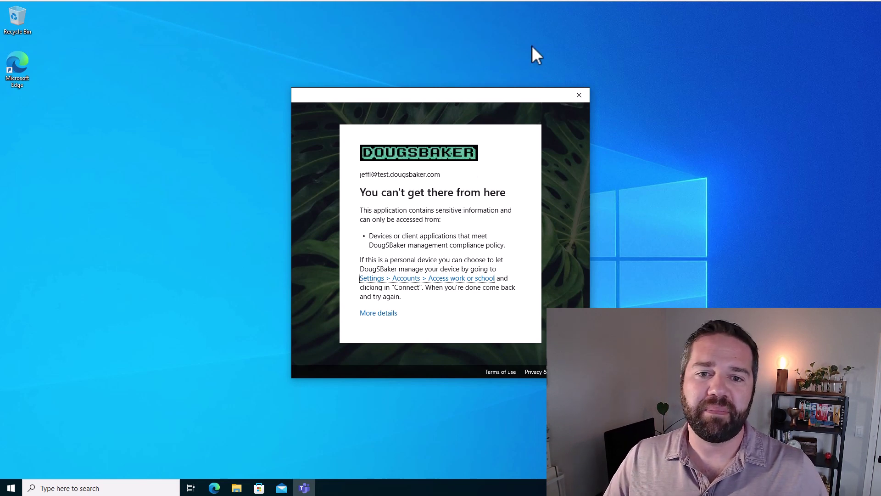
pyautogui.click(575, 99)
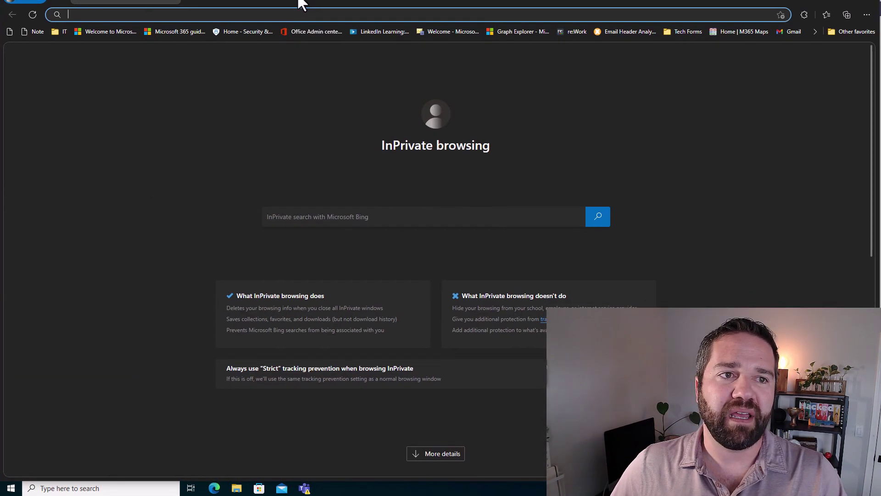
# Load outlook.office.com/owa in InPrivate Edge, sign in as the test user, and stay signed in.
pyautogui.write('outlook.office.com/owa/')
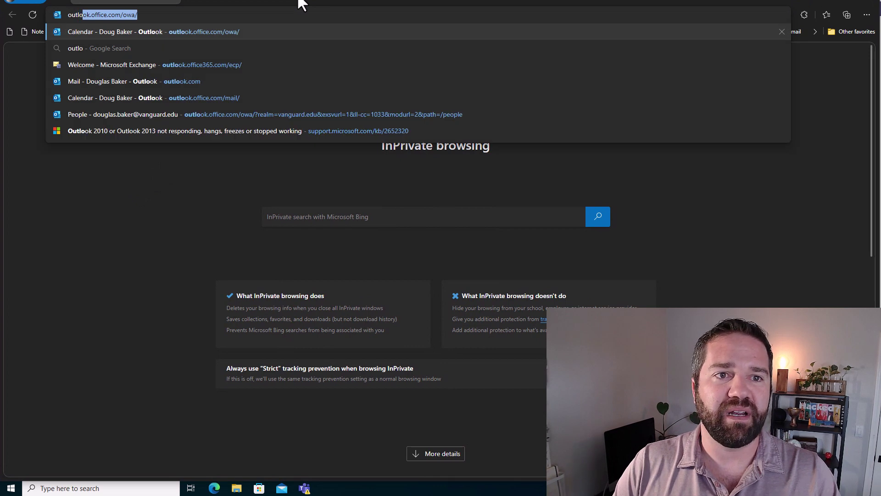
pyautogui.press('Return')
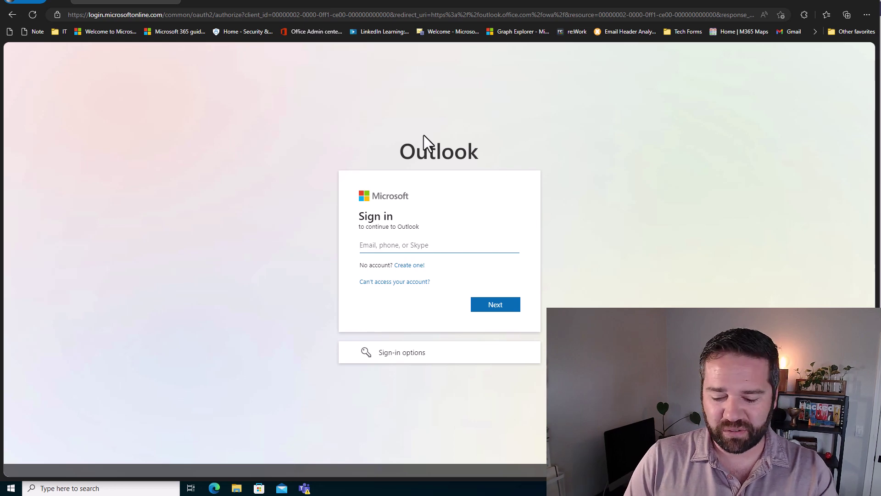
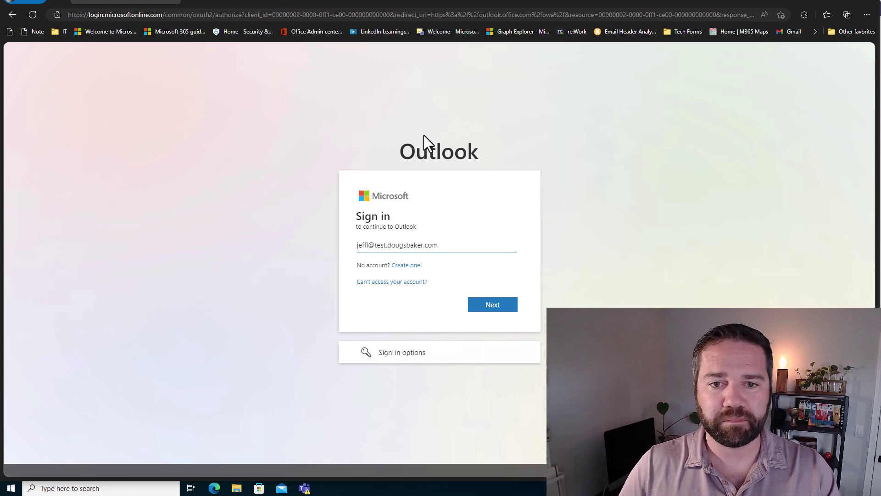
pyautogui.press('Return')
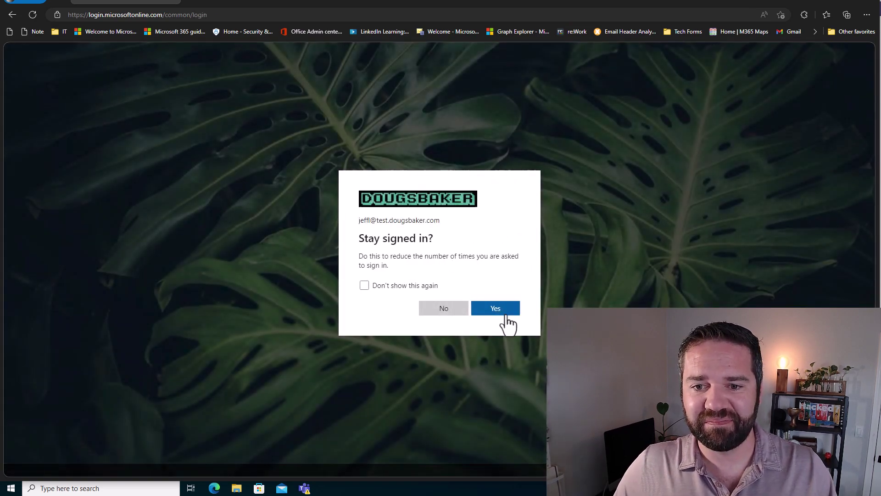
pyautogui.click(507, 316)
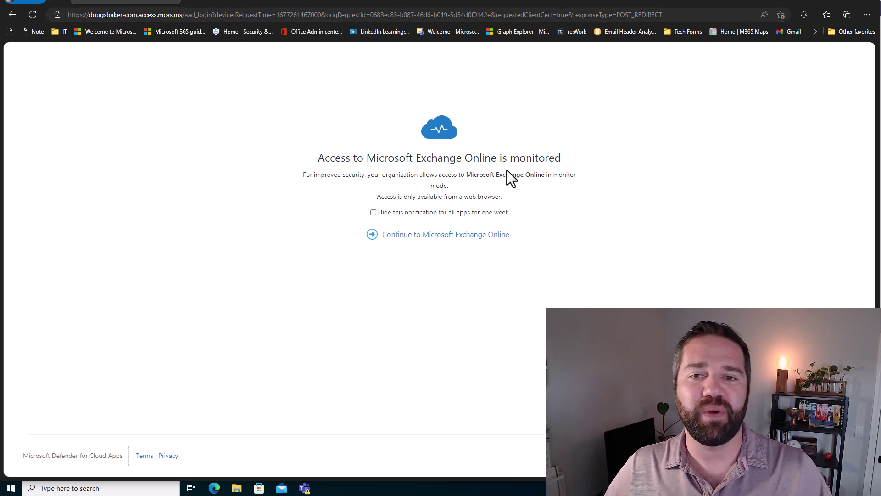
# Continue to Microsoft Exchange Online and highlight the mcas.ms part of the inbox address.
pyautogui.click(466, 239)
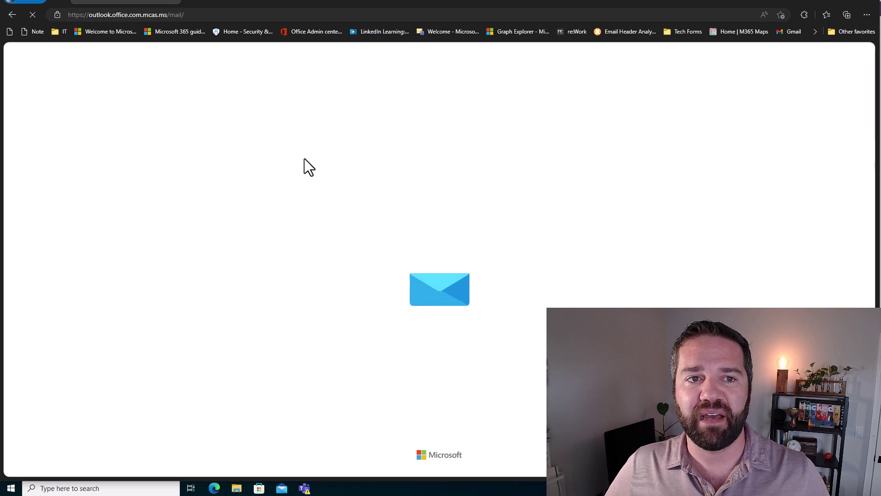
pyautogui.click(151, 12)
pyautogui.click(145, 12)
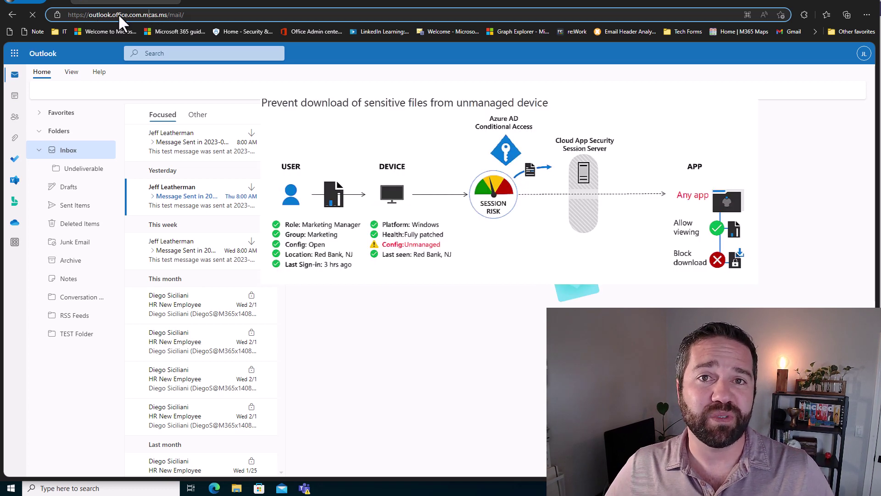
pyautogui.moveTo(142, 14); pyautogui.dragTo(167, 15)
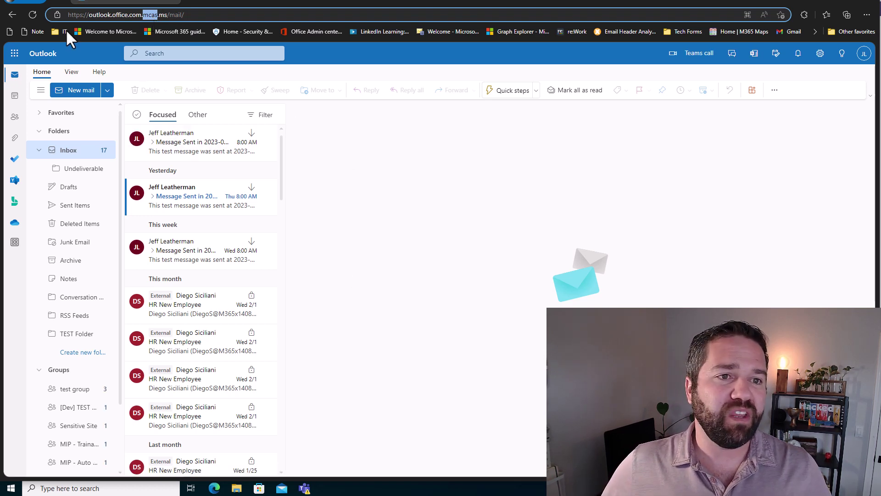
# Try downloading the newest test message, then close the Download blocked notice.
pyautogui.click(175, 147)
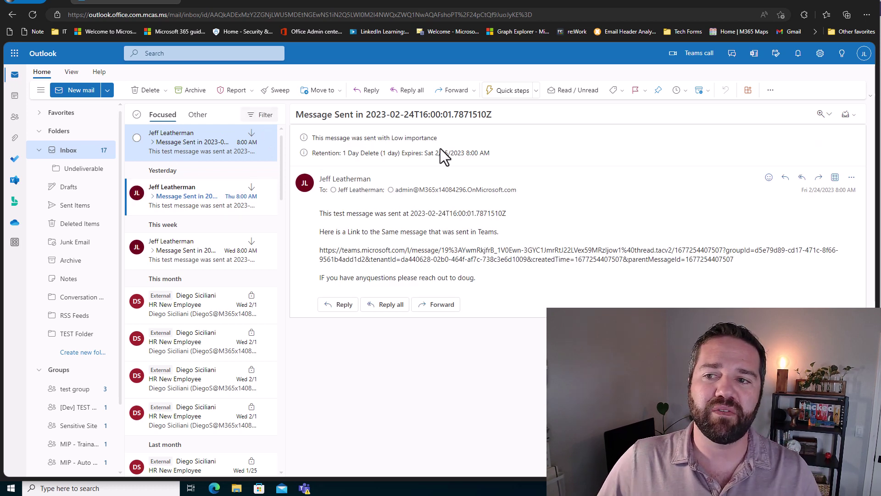
pyautogui.click(851, 179)
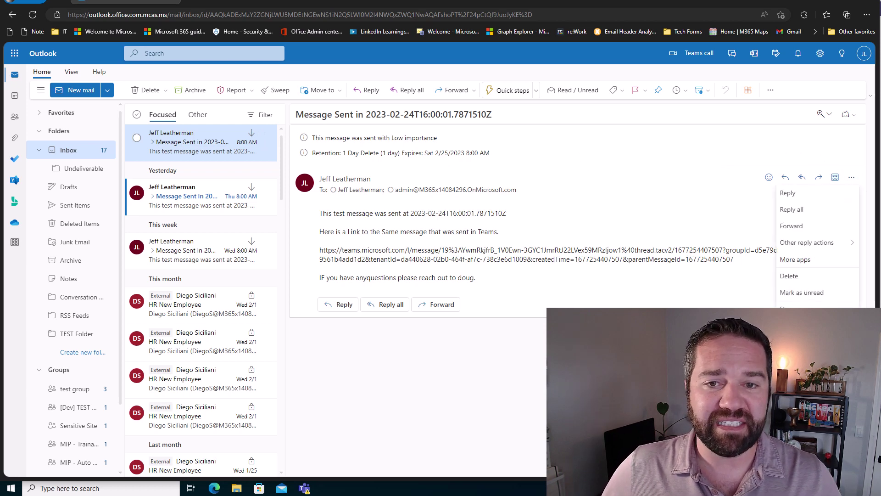
pyautogui.click(807, 358)
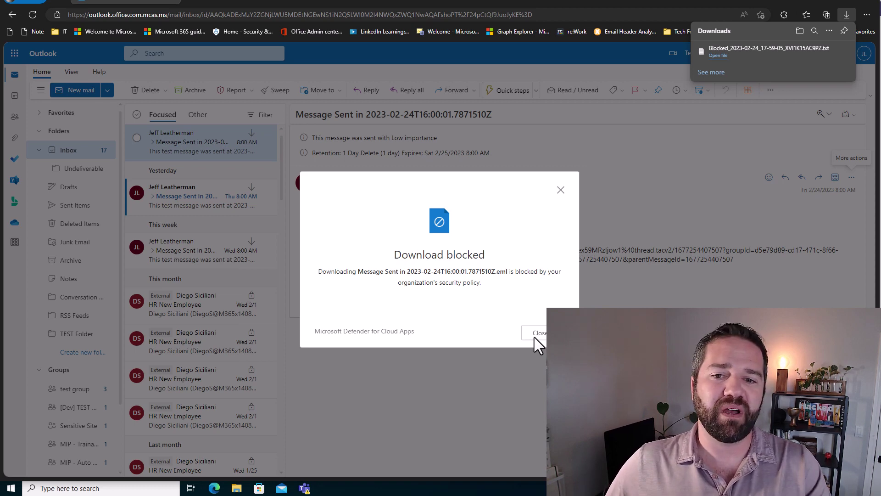
pyautogui.click(537, 334)
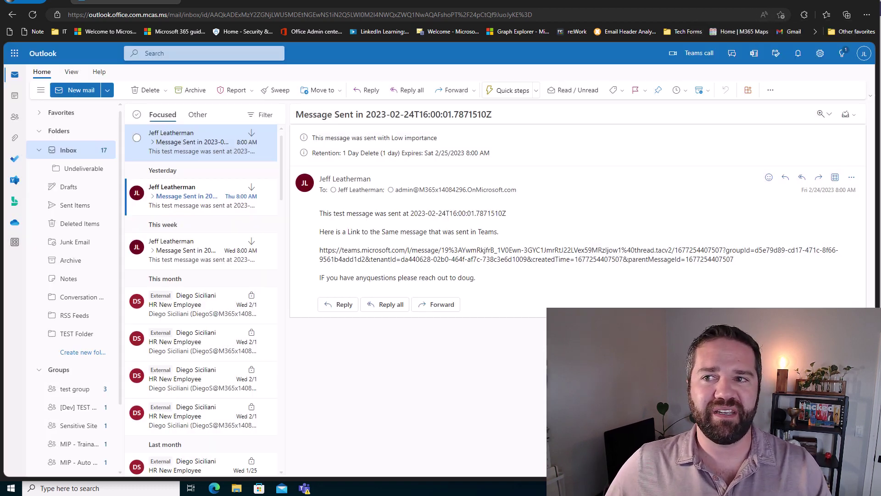
# Close the Edge browser window.
pyautogui.click(869, 7)
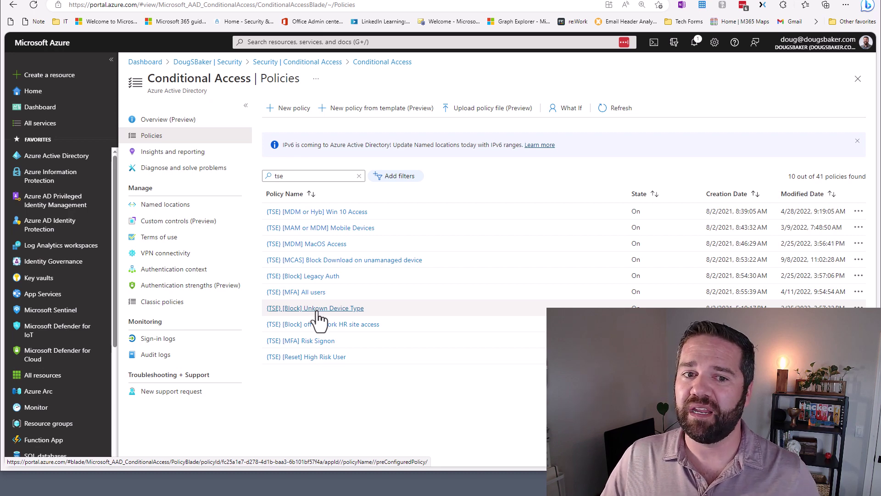
# Open the [TSE] [Block] Unkown Device Type policy and view its excluded device platforms.
pyautogui.click(316, 308)
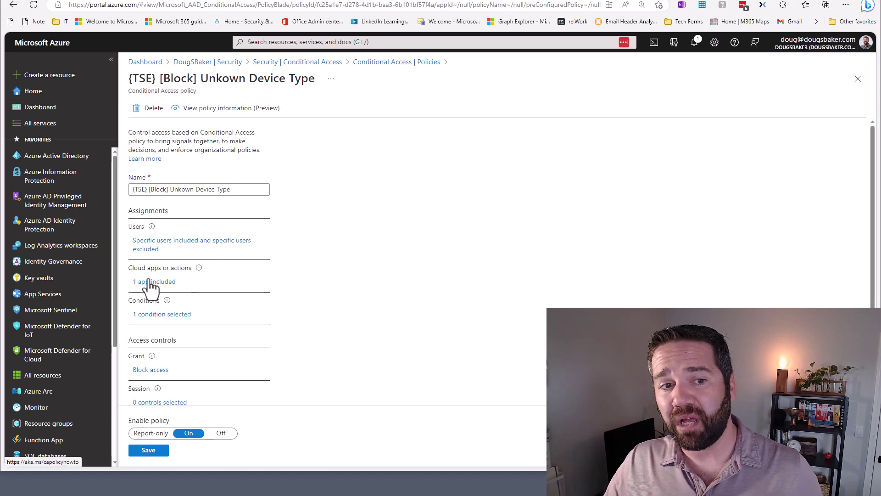
pyautogui.click(158, 317)
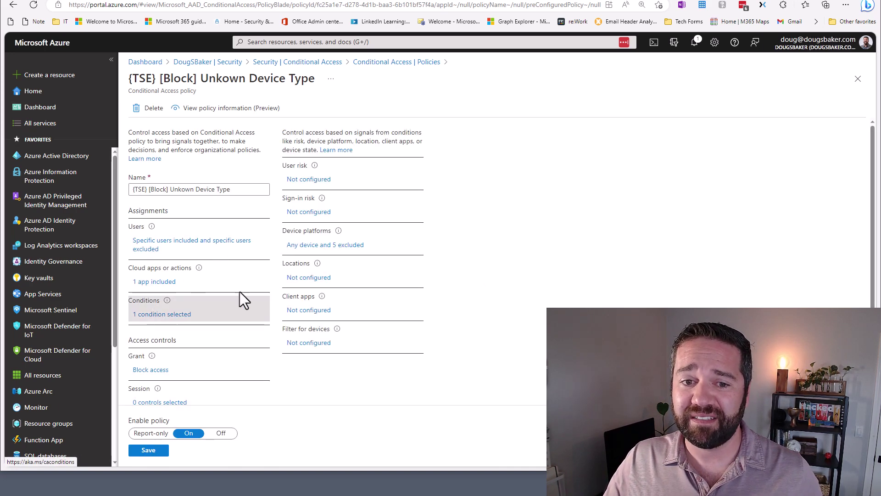
pyautogui.click(318, 246)
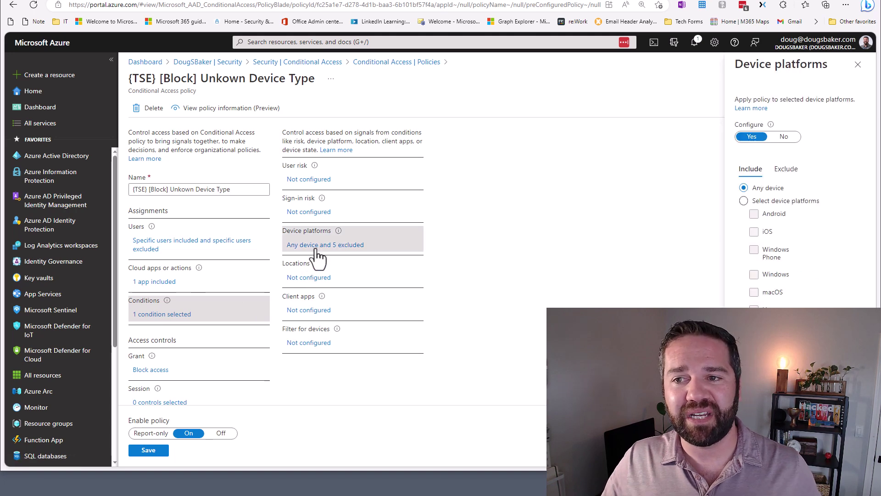
pyautogui.click(785, 169)
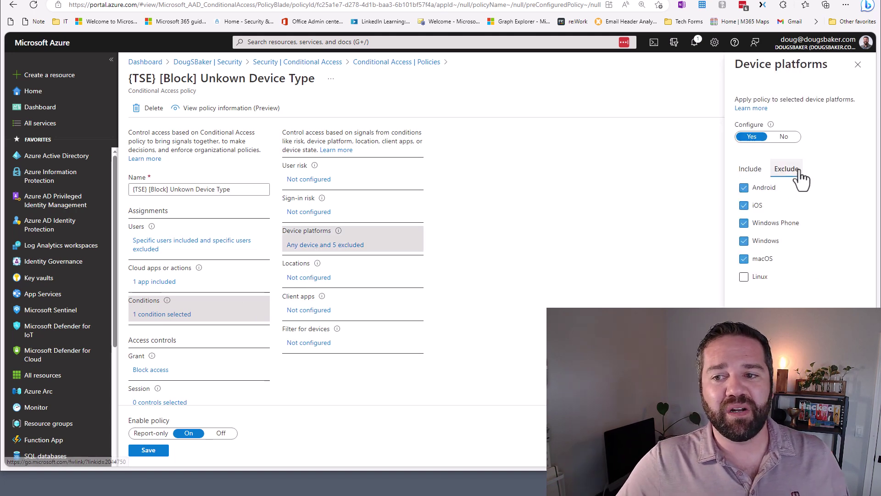